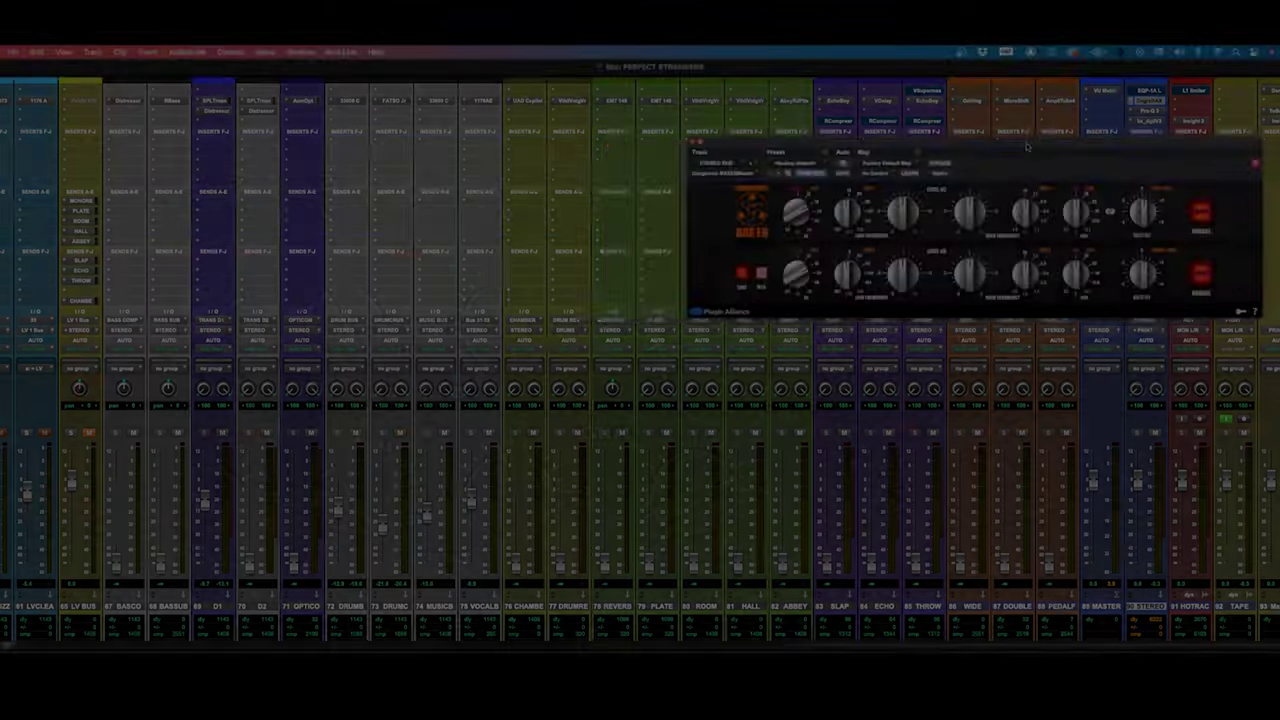
Step: Boost the high- and low-frequency shelves on the STEREO BUS BAX EQ and choose their shelf frequencies
drag(1027, 145, 665, 152)
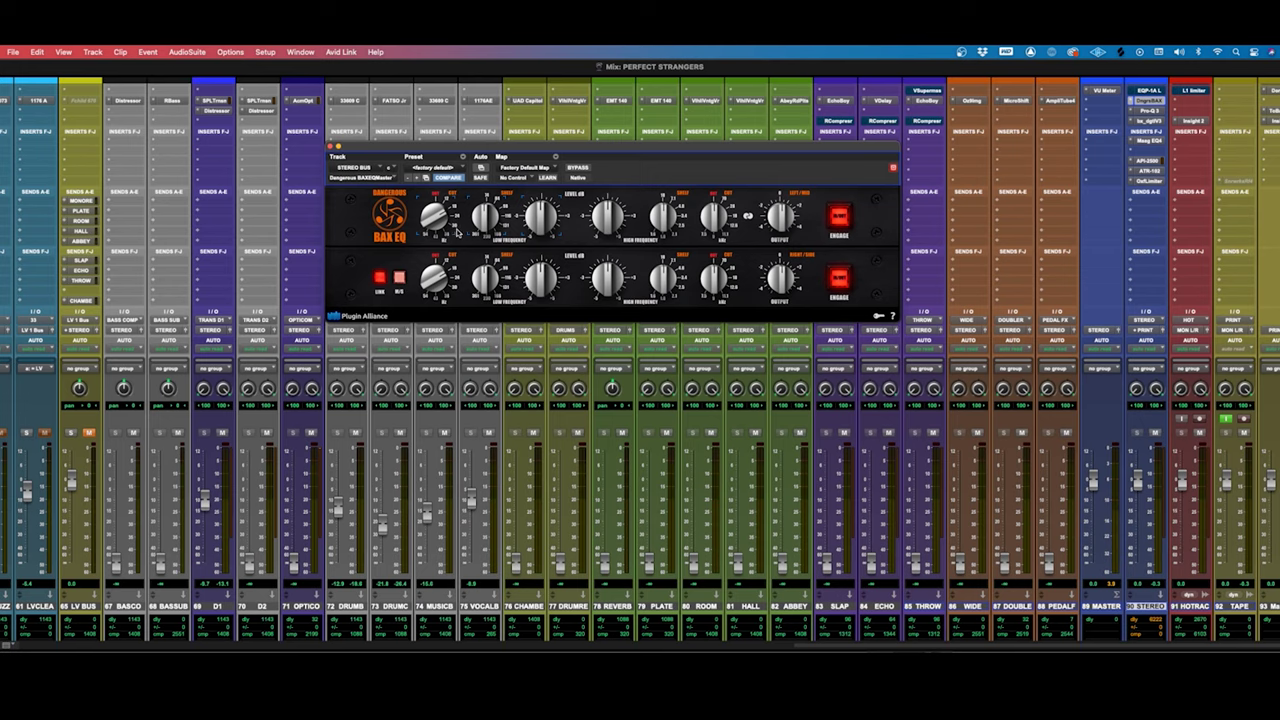
drag(607, 220, 608, 214)
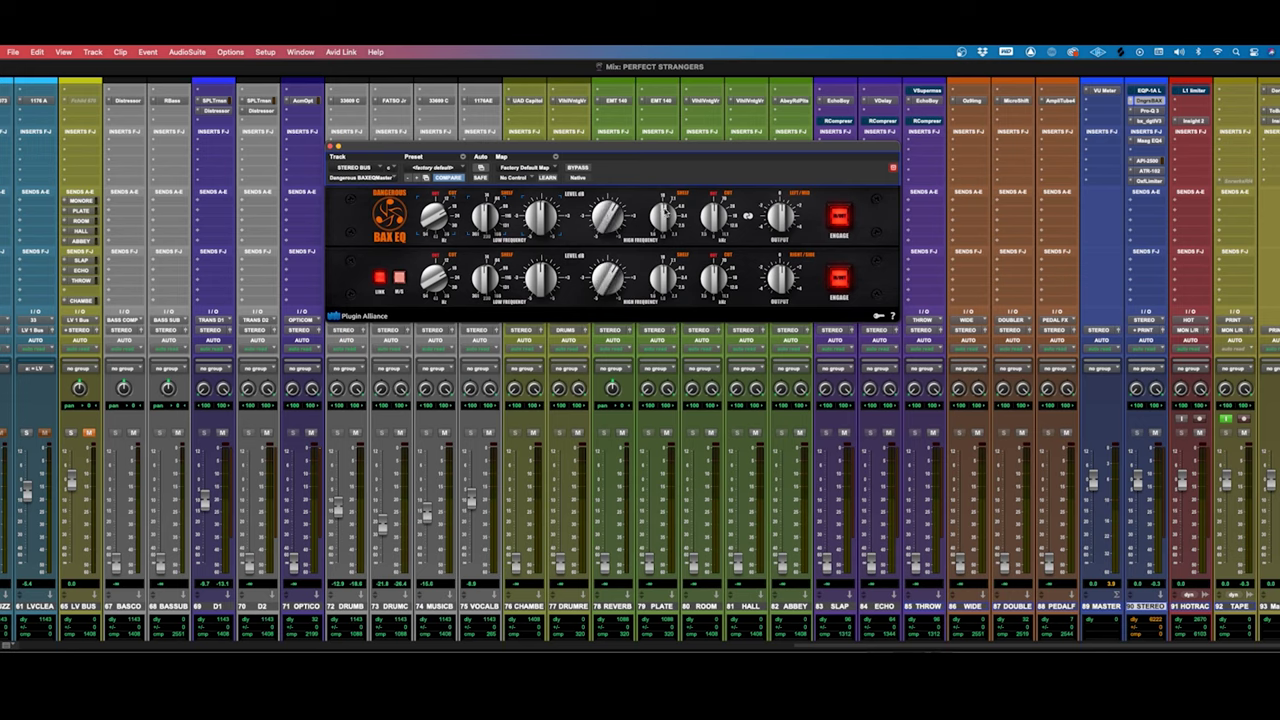
drag(667, 209, 667, 203)
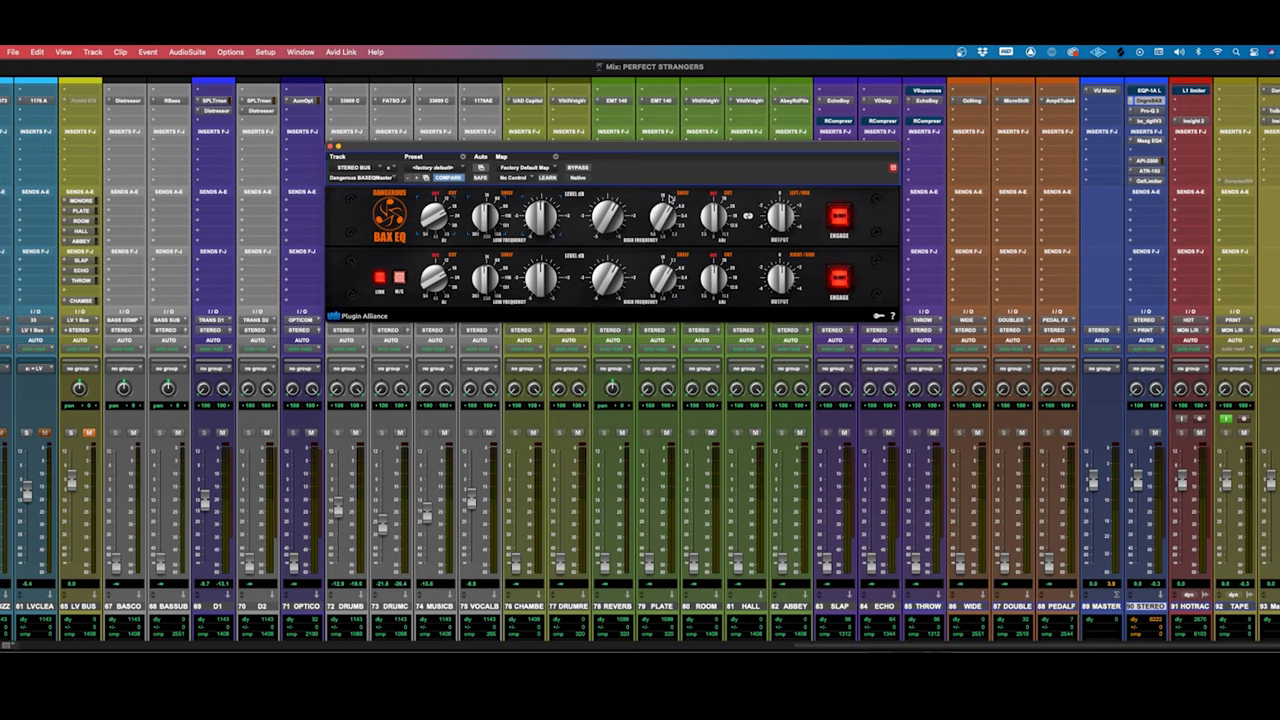
drag(604, 228, 604, 227)
drag(487, 287, 493, 238)
drag(541, 292, 544, 281)
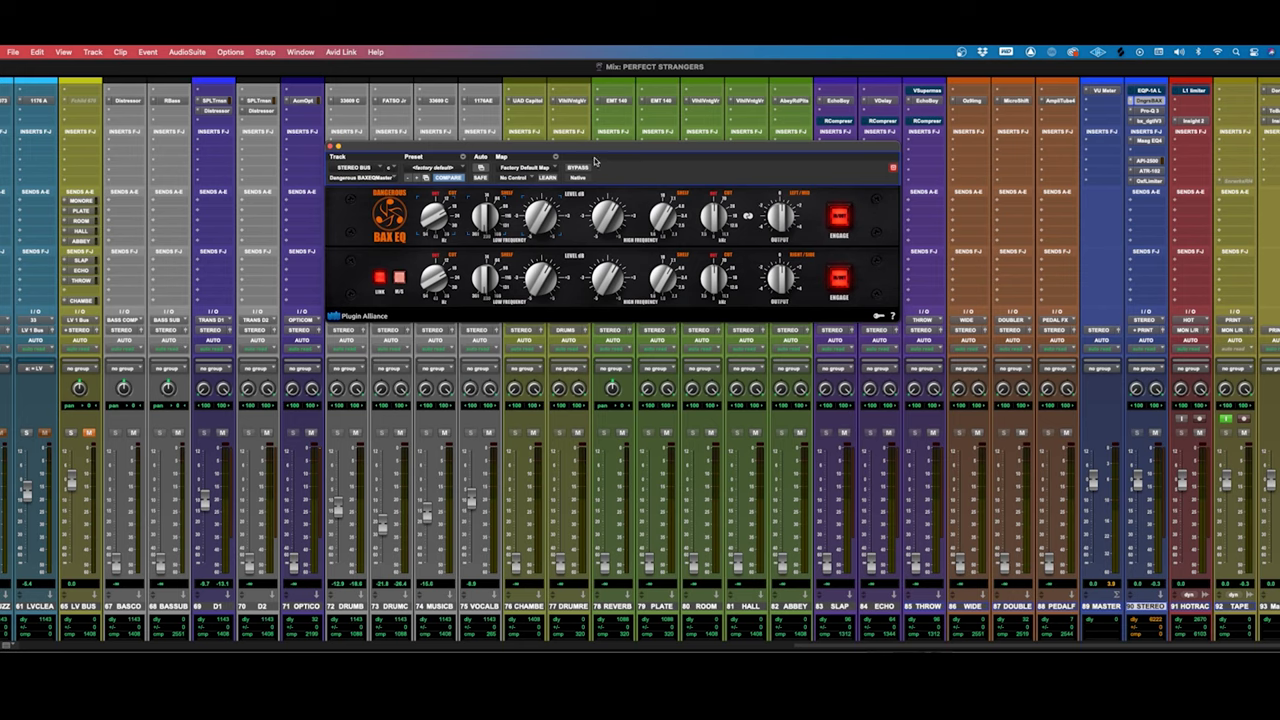
Step: Increase the BAX EQ's low-frequency boost, then change the low shelf frequency and the low-cut frequency
scroll(633, 531, left, 20)
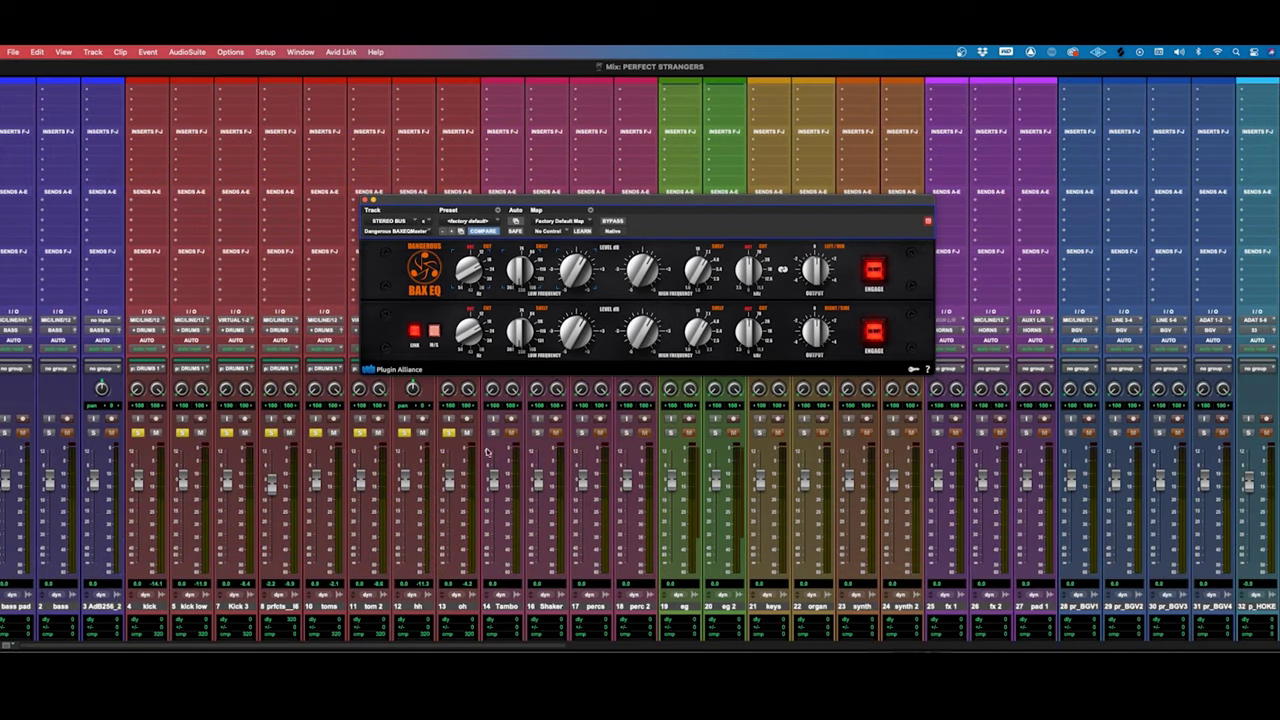
scroll(771, 560, right, 20)
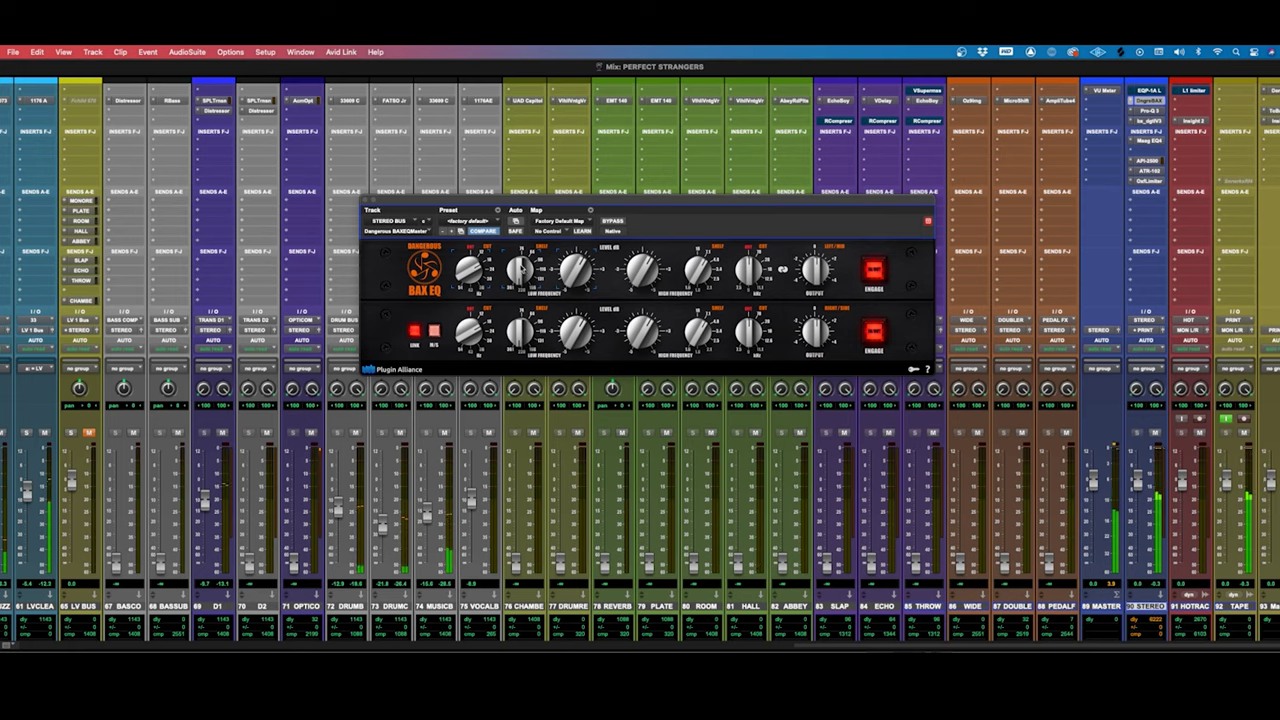
drag(572, 282, 573, 276)
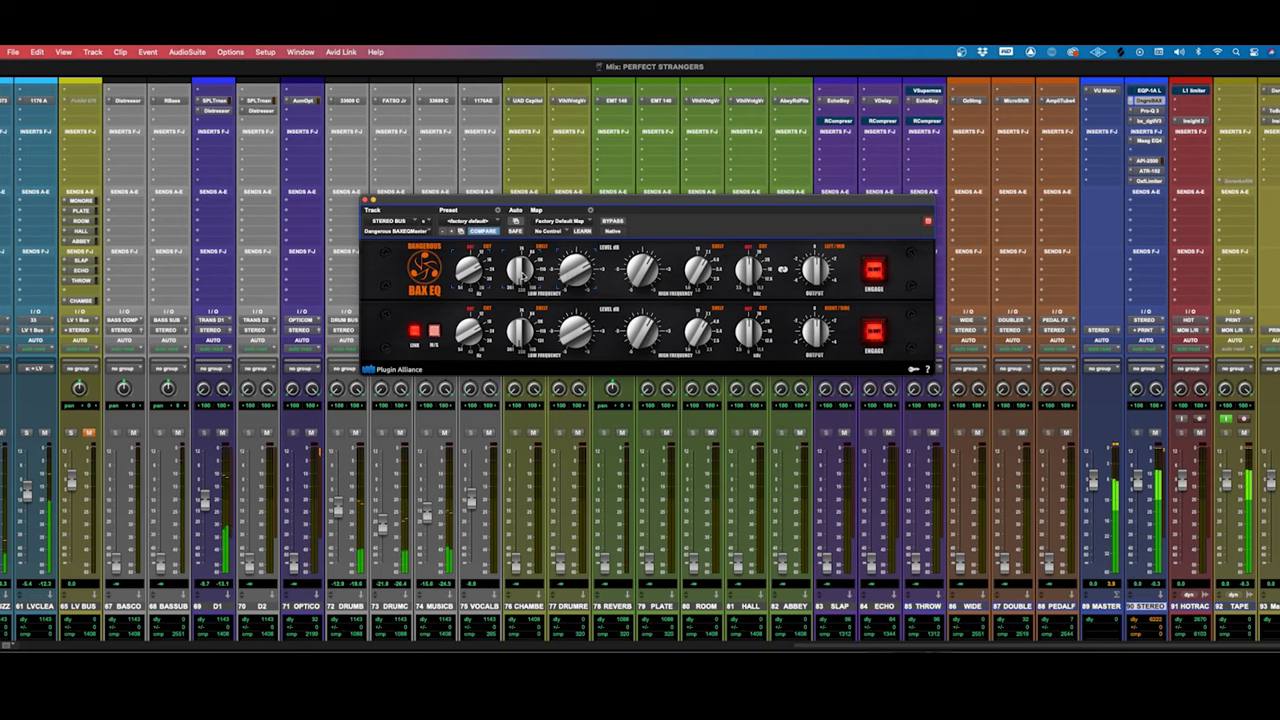
drag(521, 279, 521, 288)
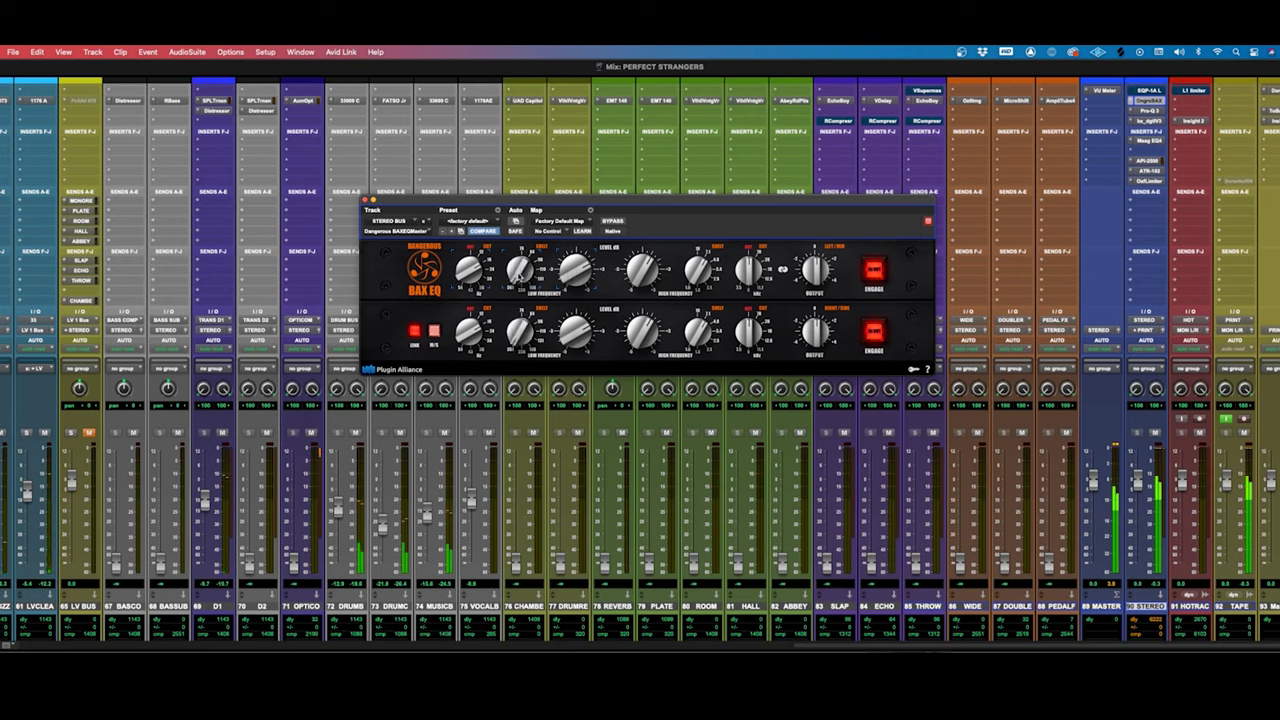
drag(467, 272, 464, 269)
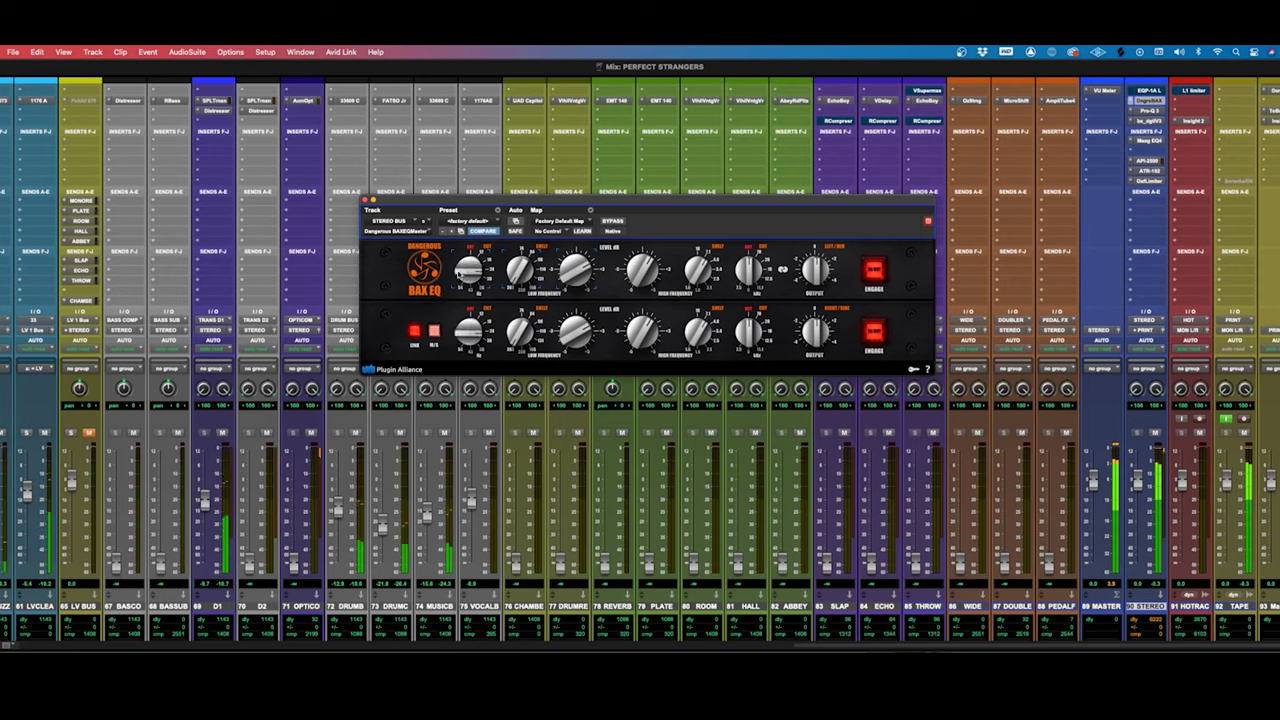
drag(460, 268, 458, 265)
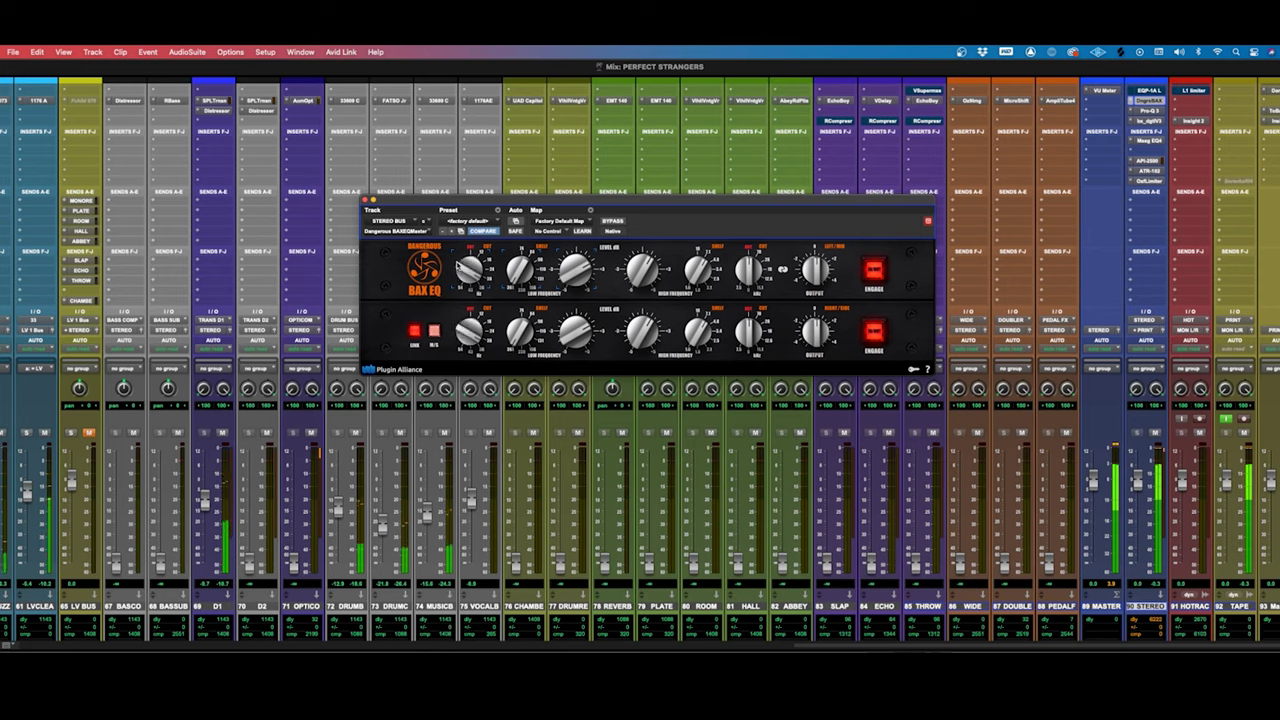
Step: Lower the D1 track's volume to -17.4 dB and readjust the BAX EQ's high-frequency shelf frequency
drag(205, 504, 205, 520)
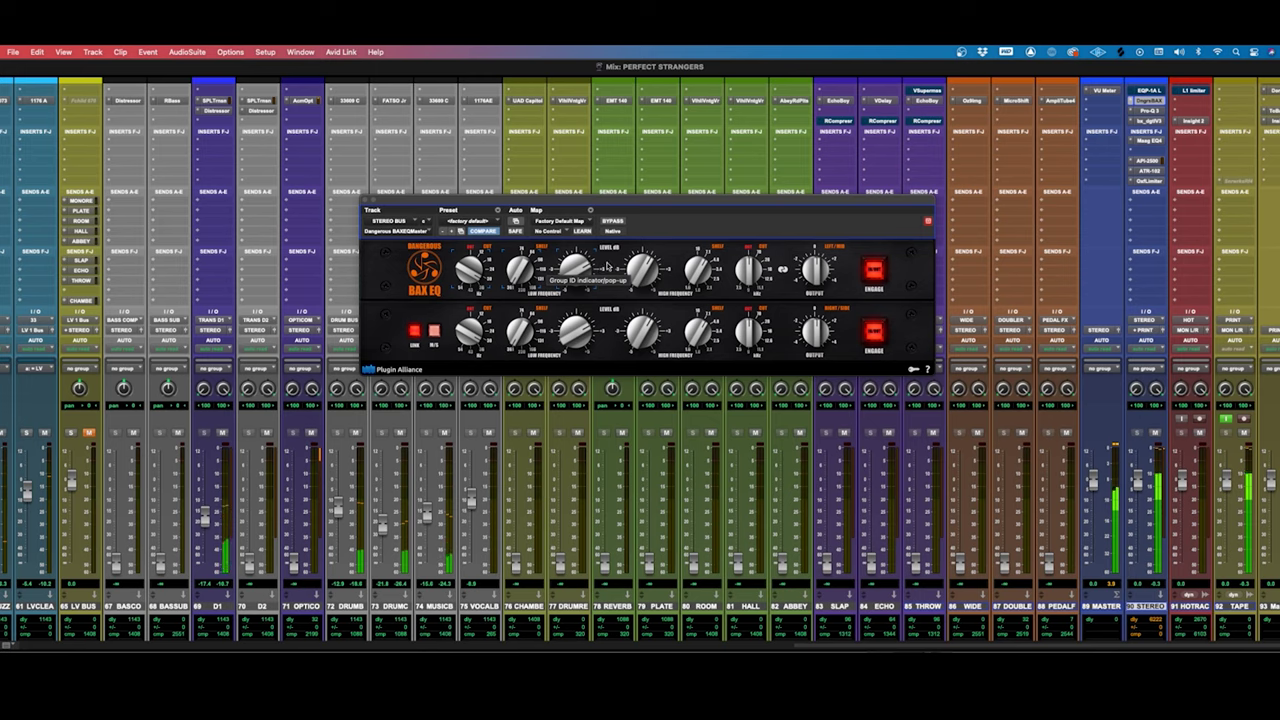
drag(697, 278, 697, 272)
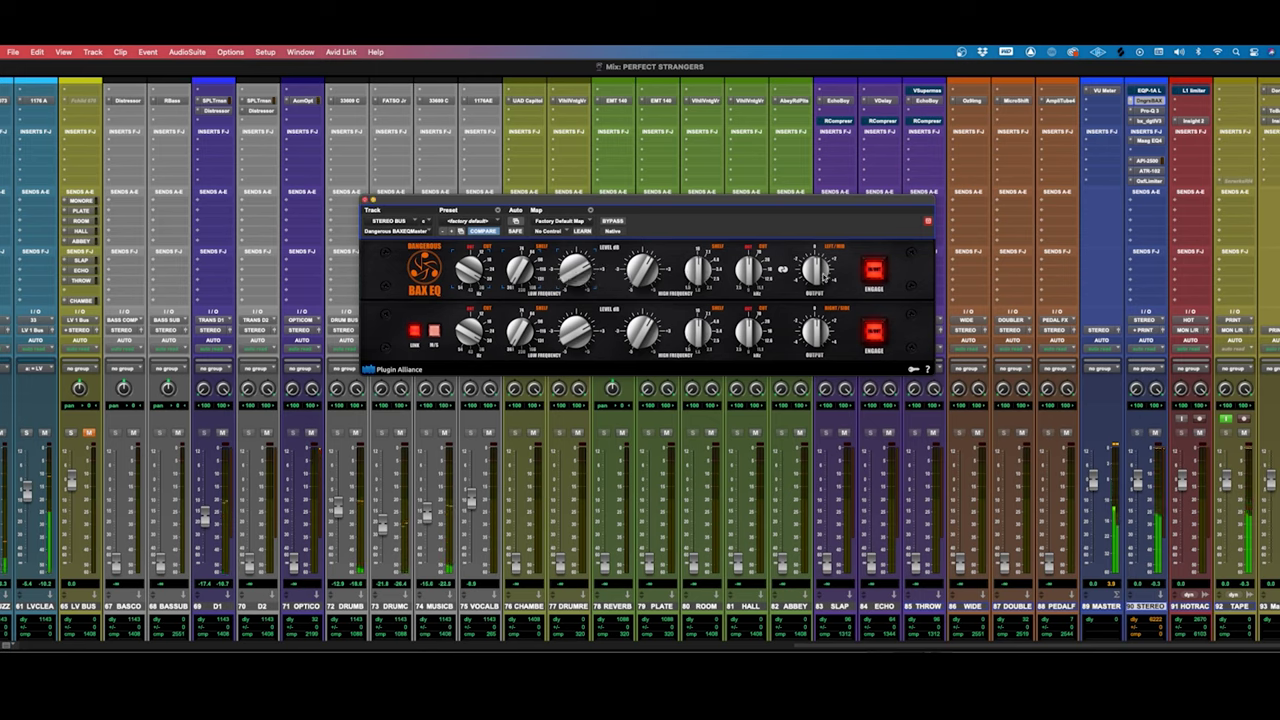
Step: Compare the mix with the BAX EQ disengaged and engaged
click(874, 270)
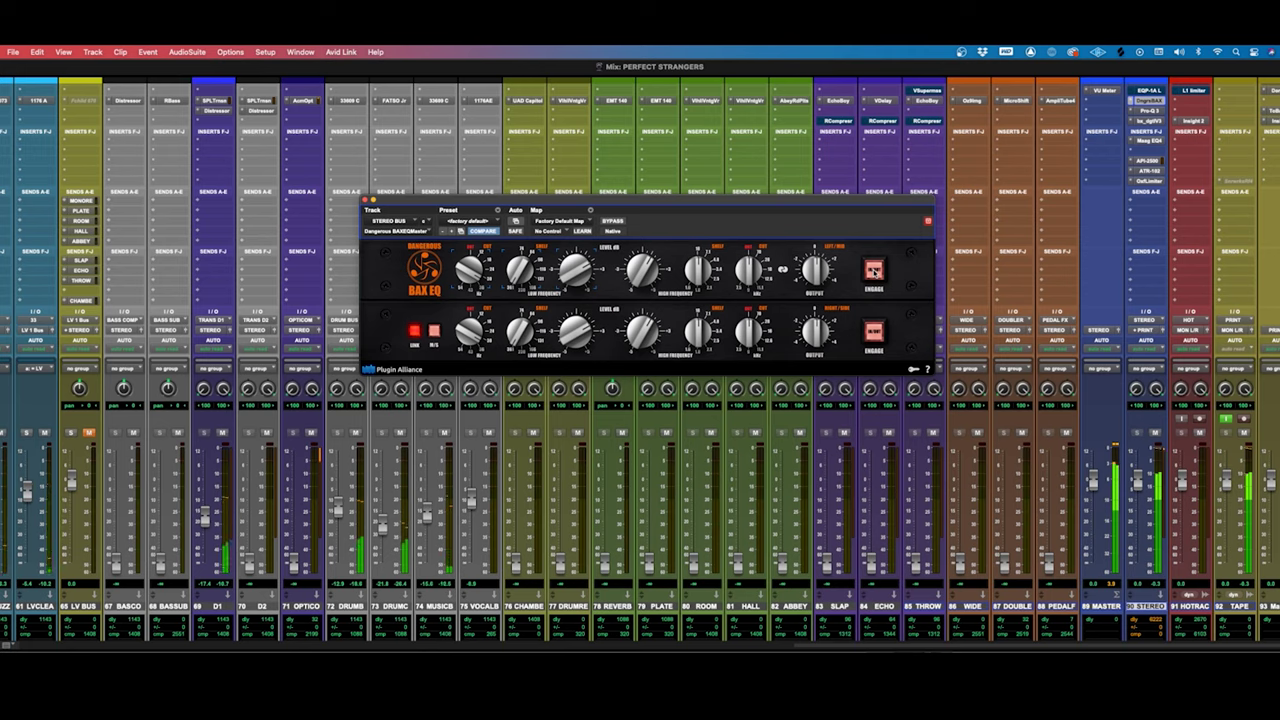
click(874, 271)
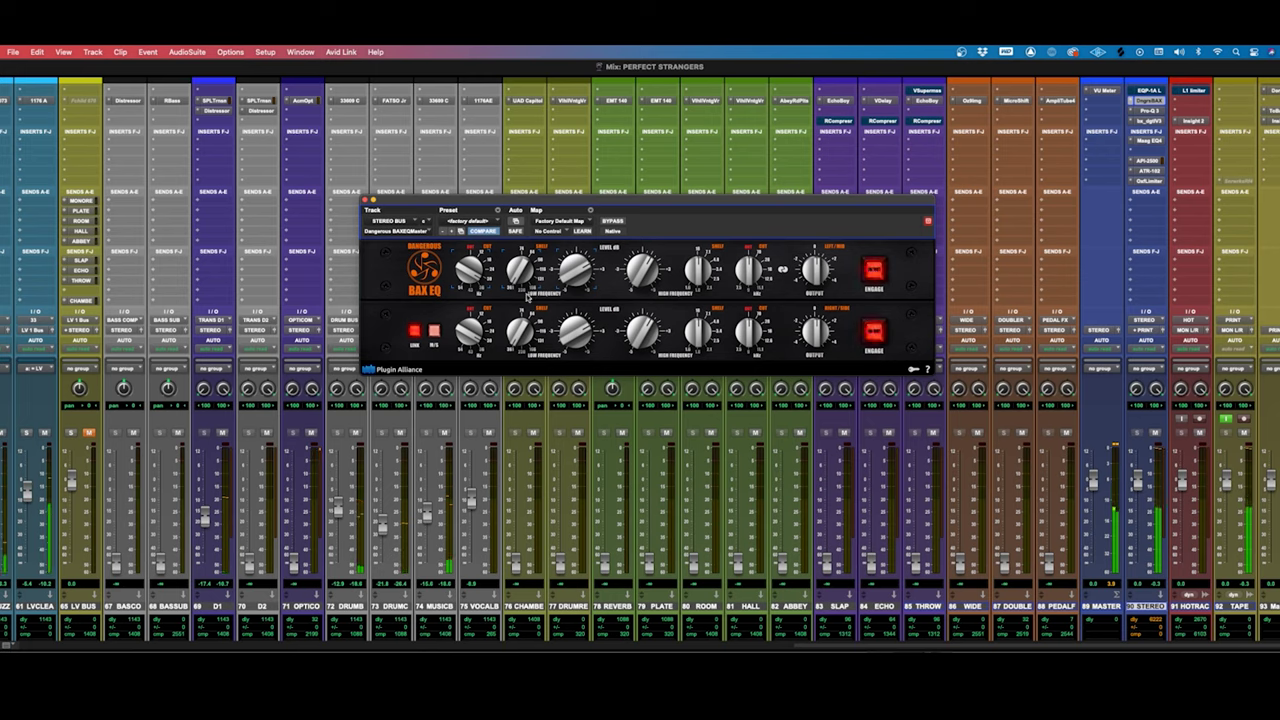
Step: Select a different low shelf frequency on the BAX EQ and reduce the low-frequency boost
drag(520, 334, 516, 355)
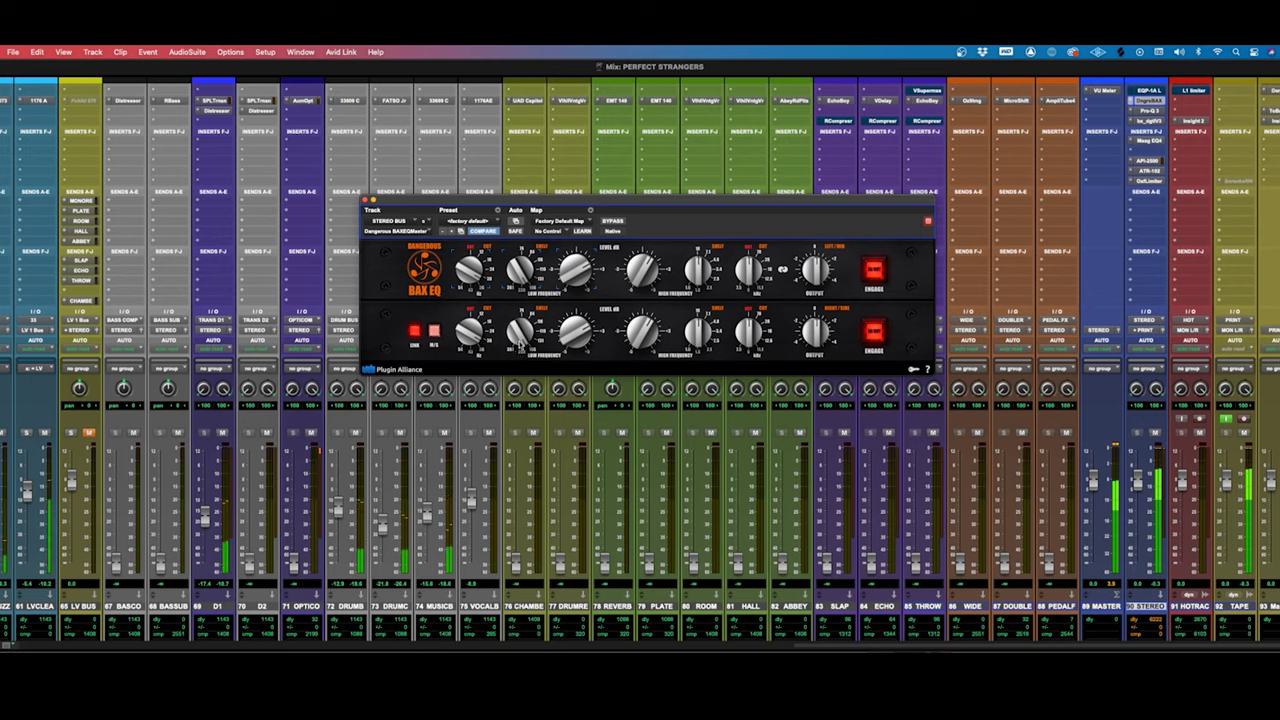
mouse_move(565, 346)
mouse_down()
mouse_move(575, 383)
mouse_move(575, 352)
mouse_up()
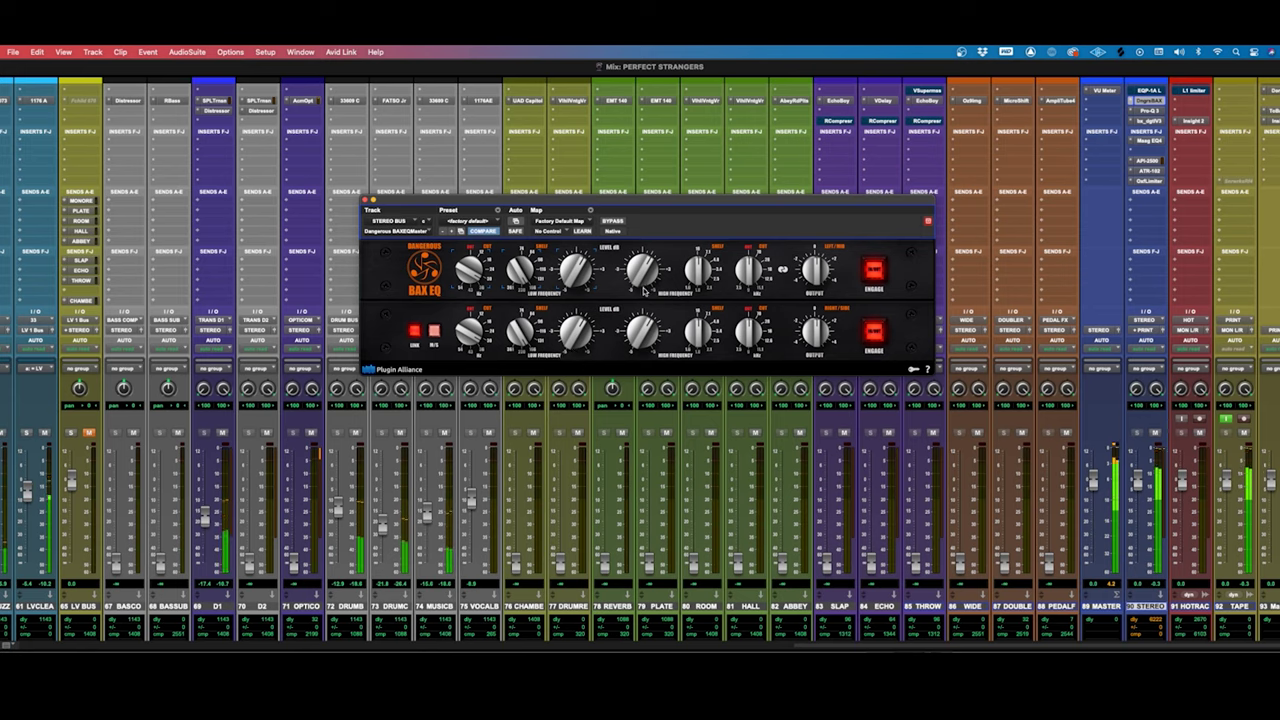
Step: Increase the BAX EQ's high-frequency boost and audition another high shelf frequency before restoring the previous one
drag(639, 287, 640, 278)
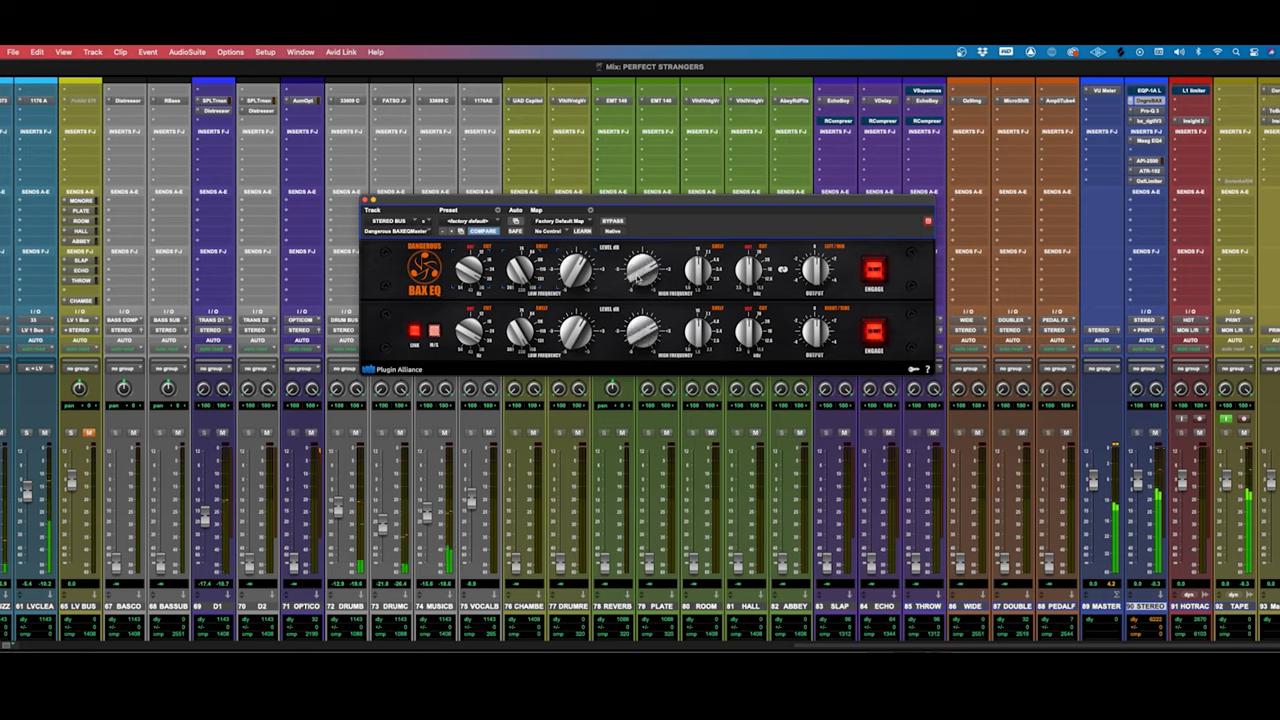
drag(698, 276, 697, 273)
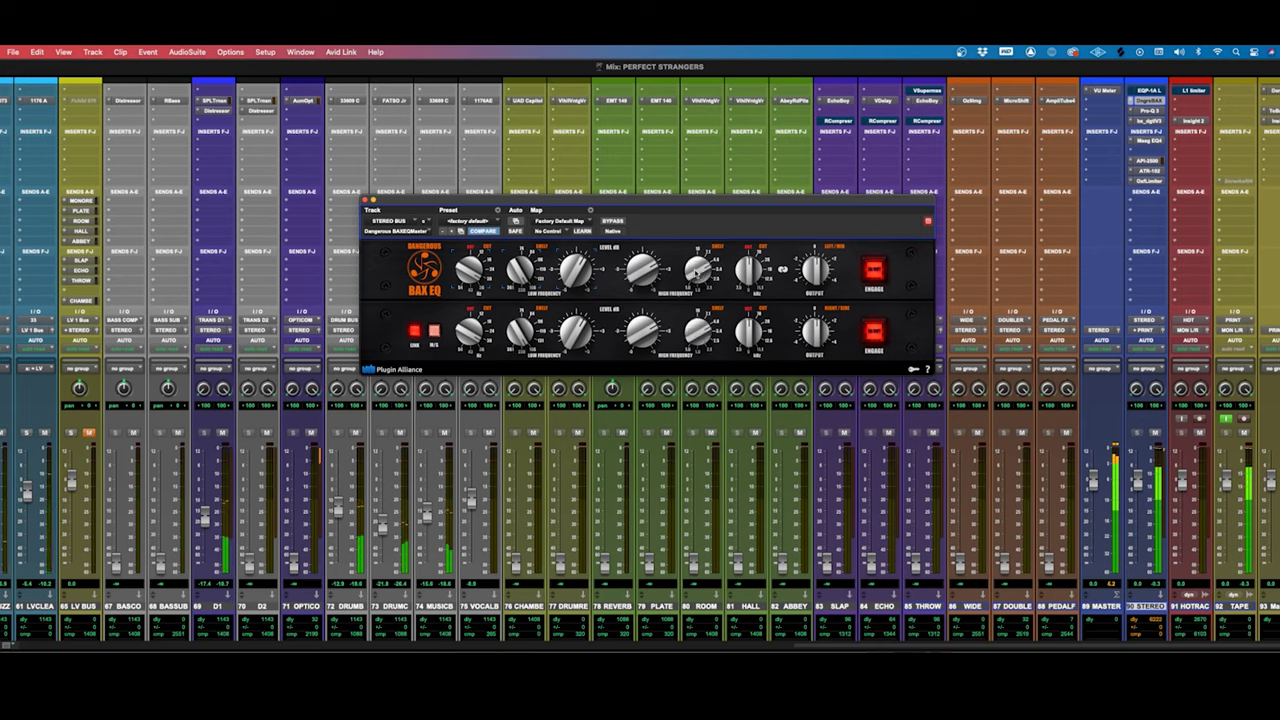
drag(697, 272, 696, 287)
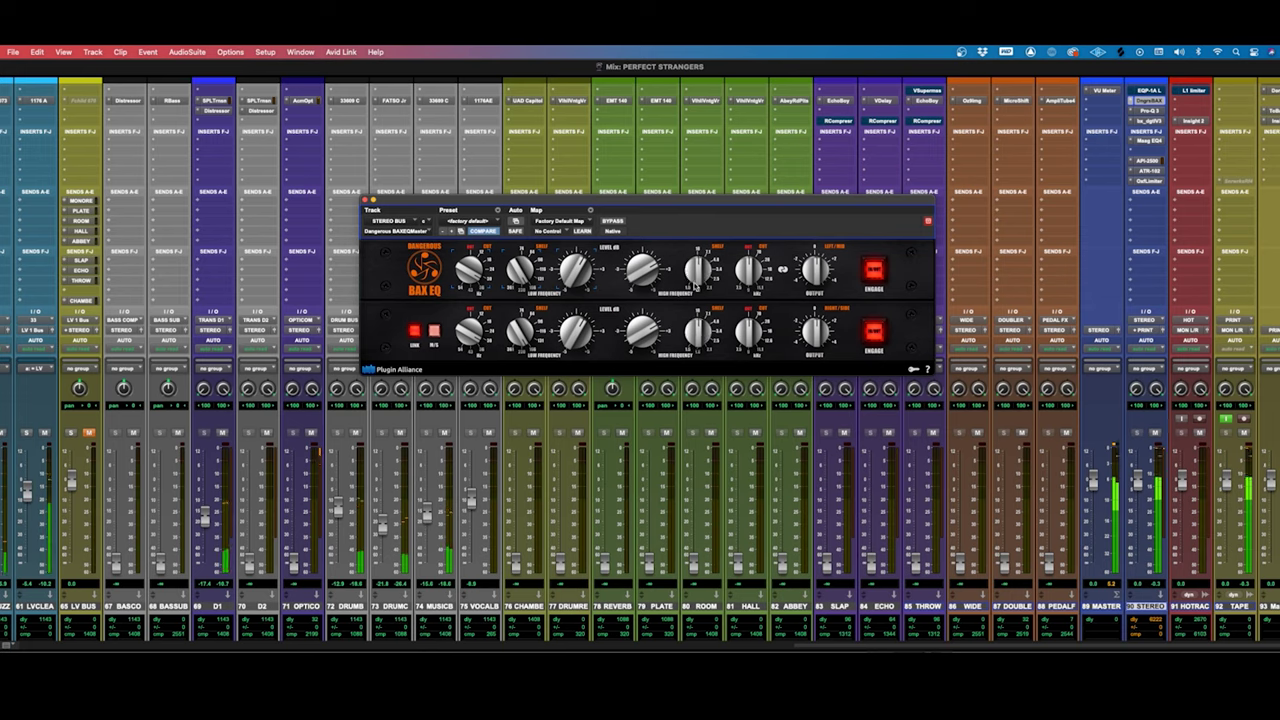
Step: Disengage and re-engage the BAX EQ to compare the adjusted low and high shelves against the unprocessed mix
click(873, 270)
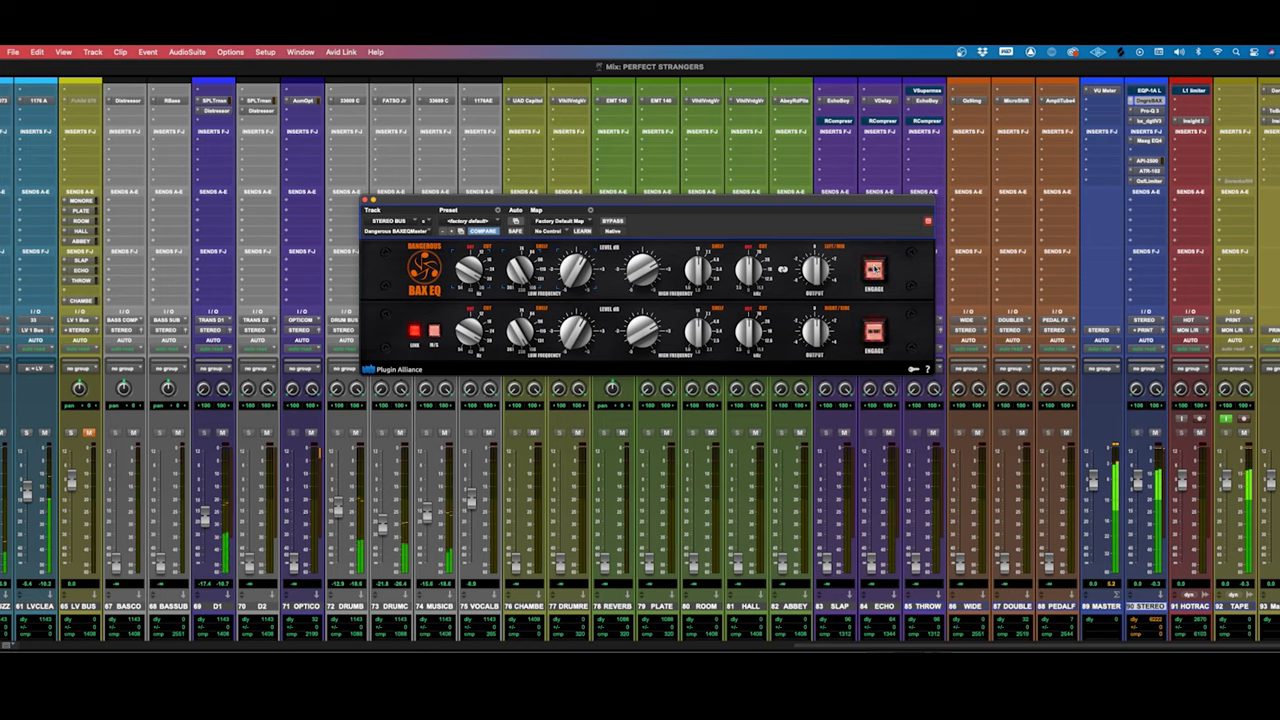
click(873, 270)
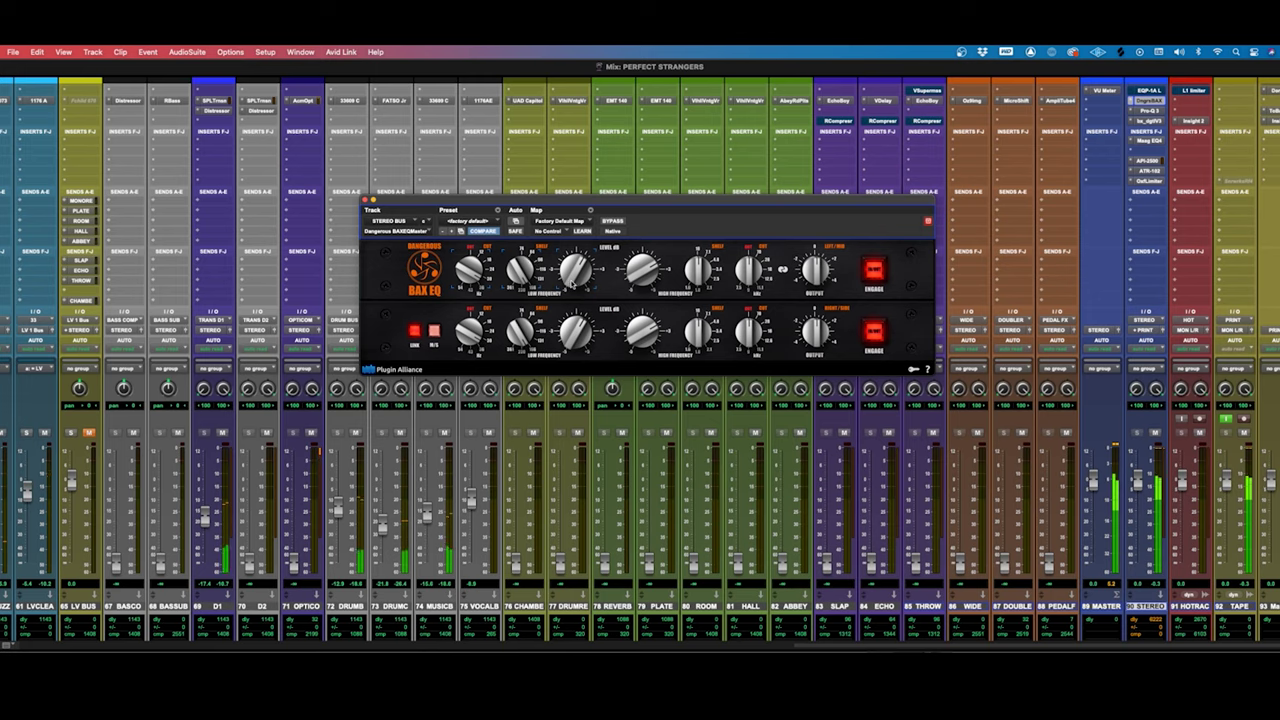
Step: Audition the low shelf with and without its boost and at another frequency, then set the low-frequency level to 0
drag(571, 283, 570, 290)
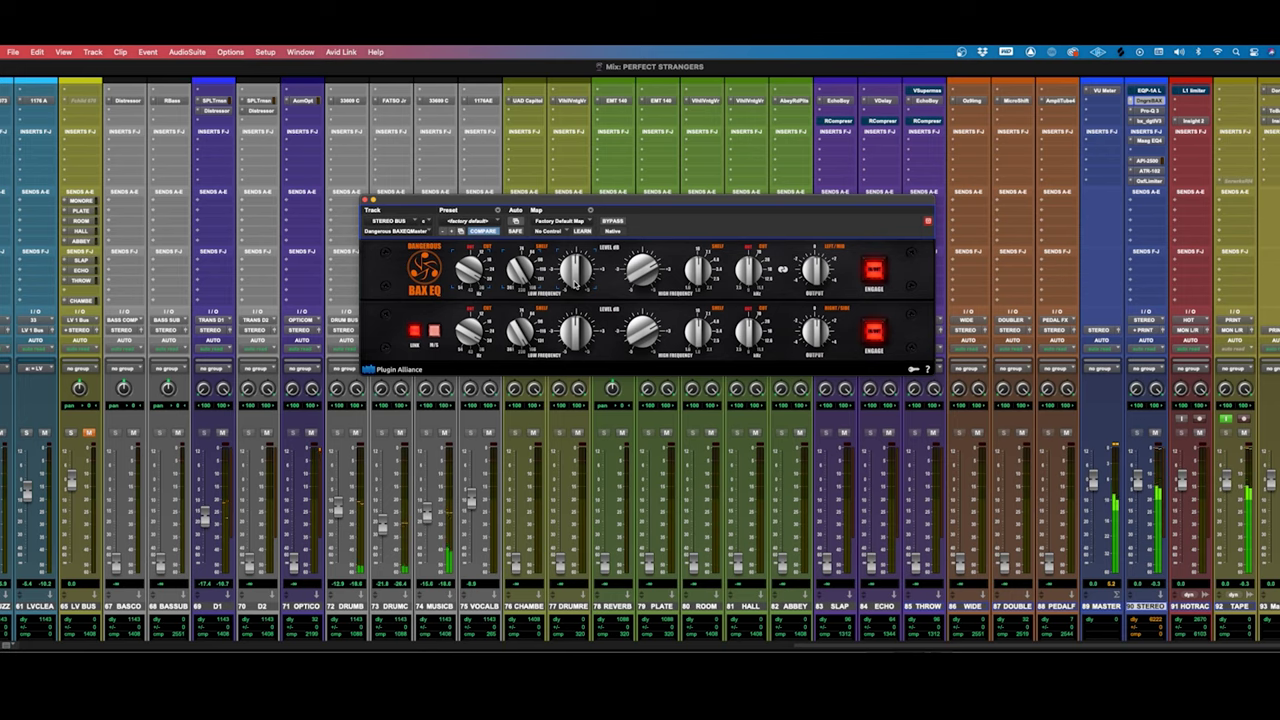
drag(574, 283, 573, 258)
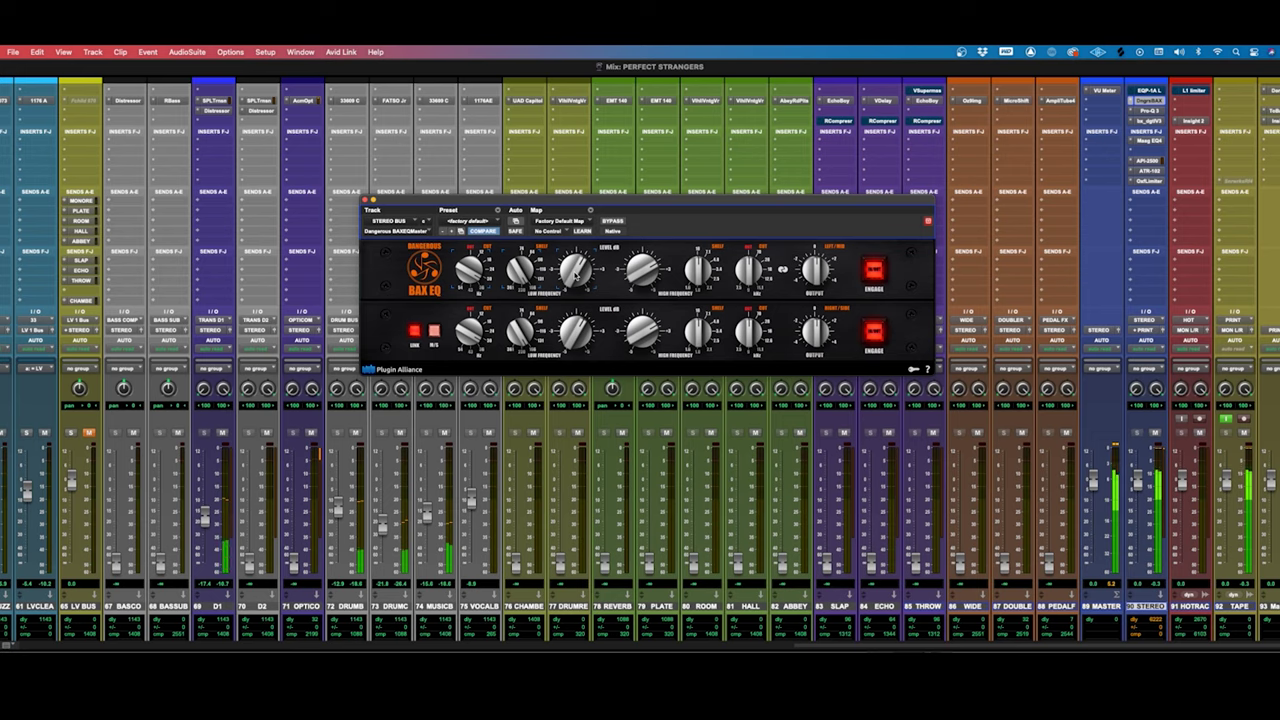
drag(520, 322, 520, 314)
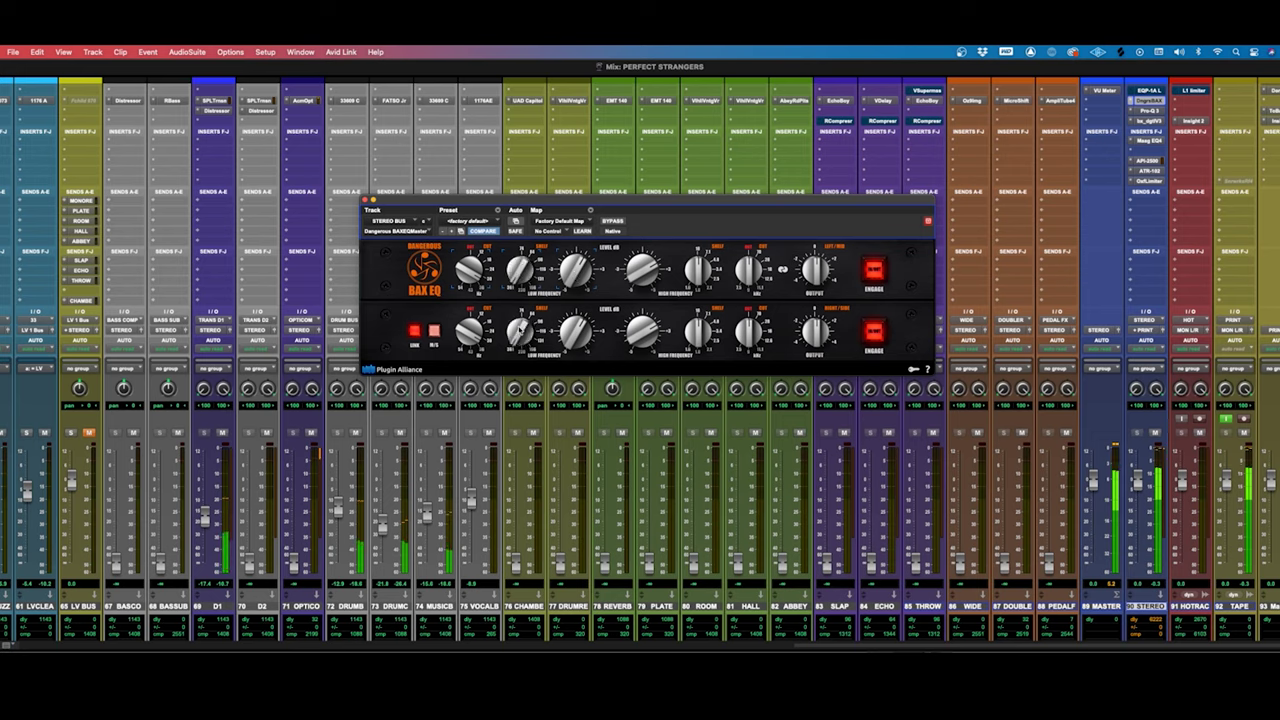
drag(520, 325, 515, 343)
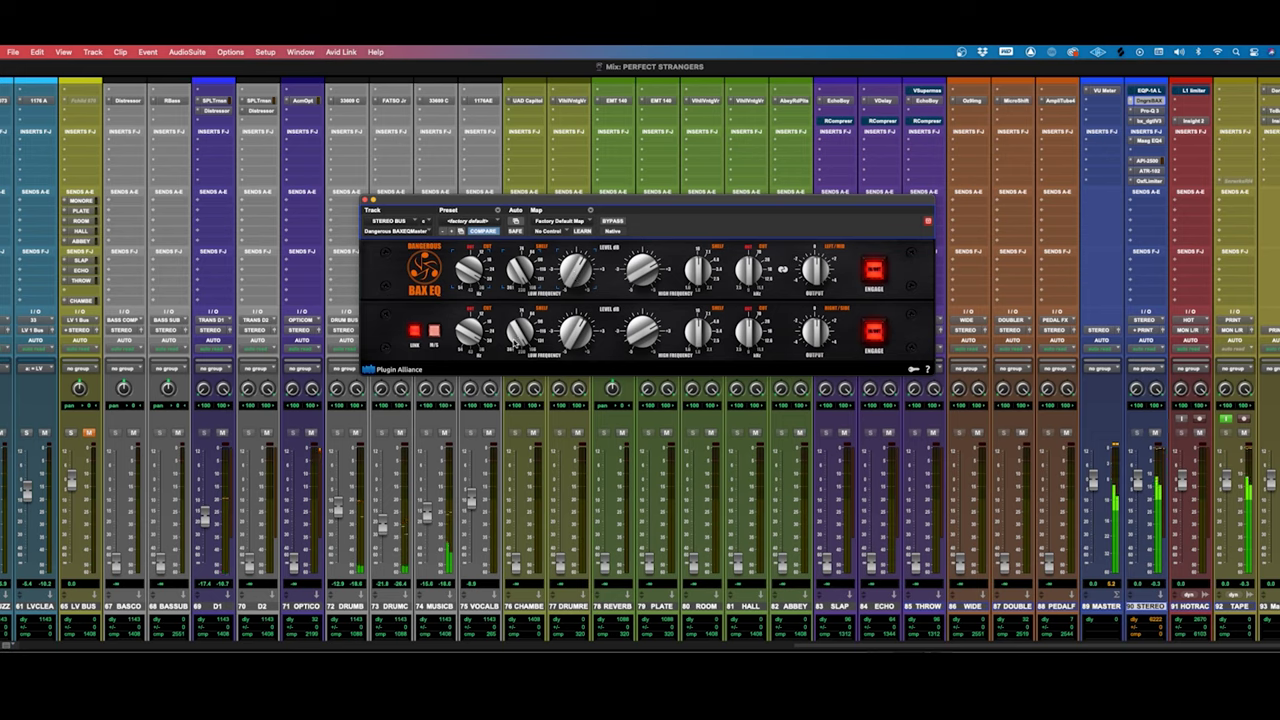
drag(571, 279, 568, 287)
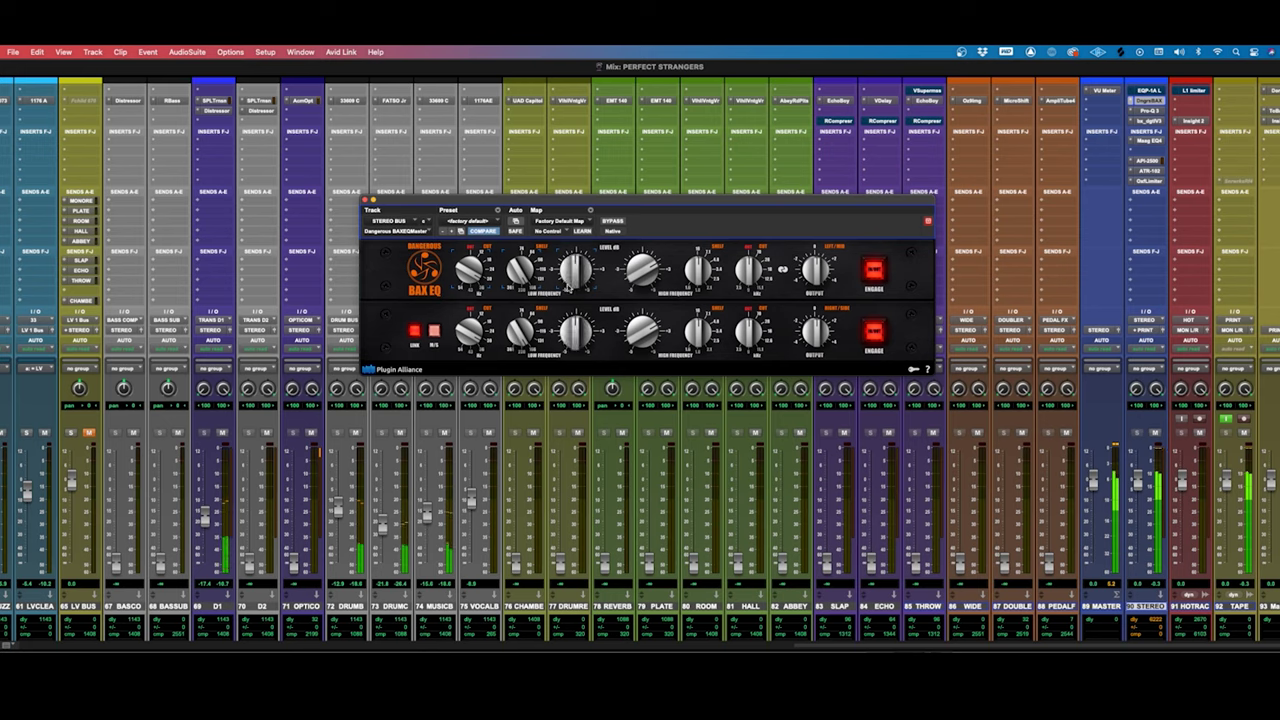
Step: Compare the mix without the BAX EQ against the high-frequency boost alone
click(868, 274)
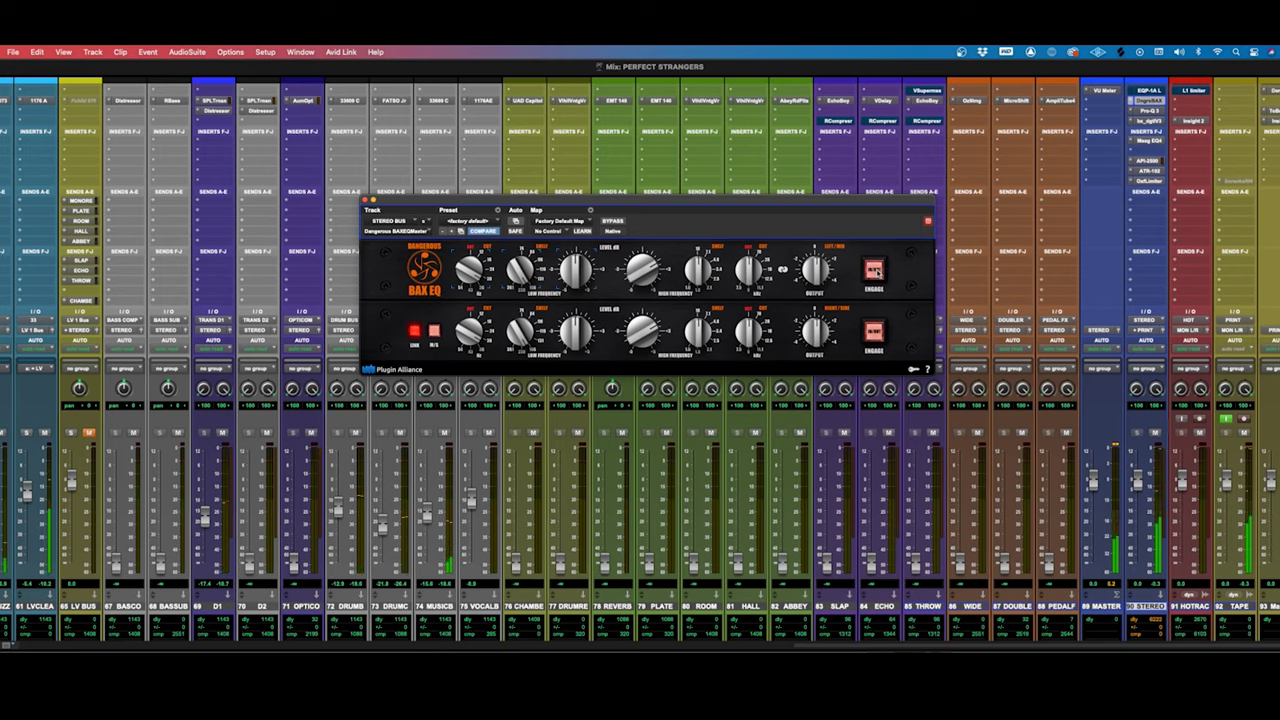
click(875, 272)
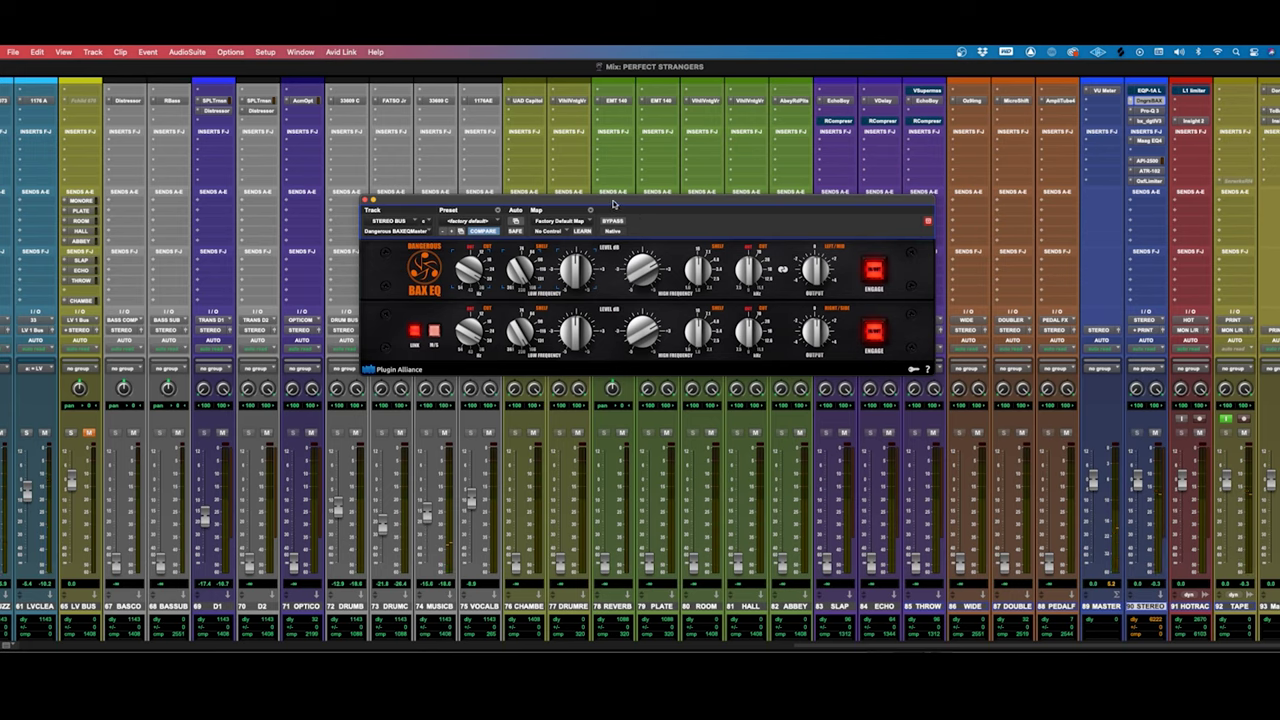
drag(614, 204, 631, 243)
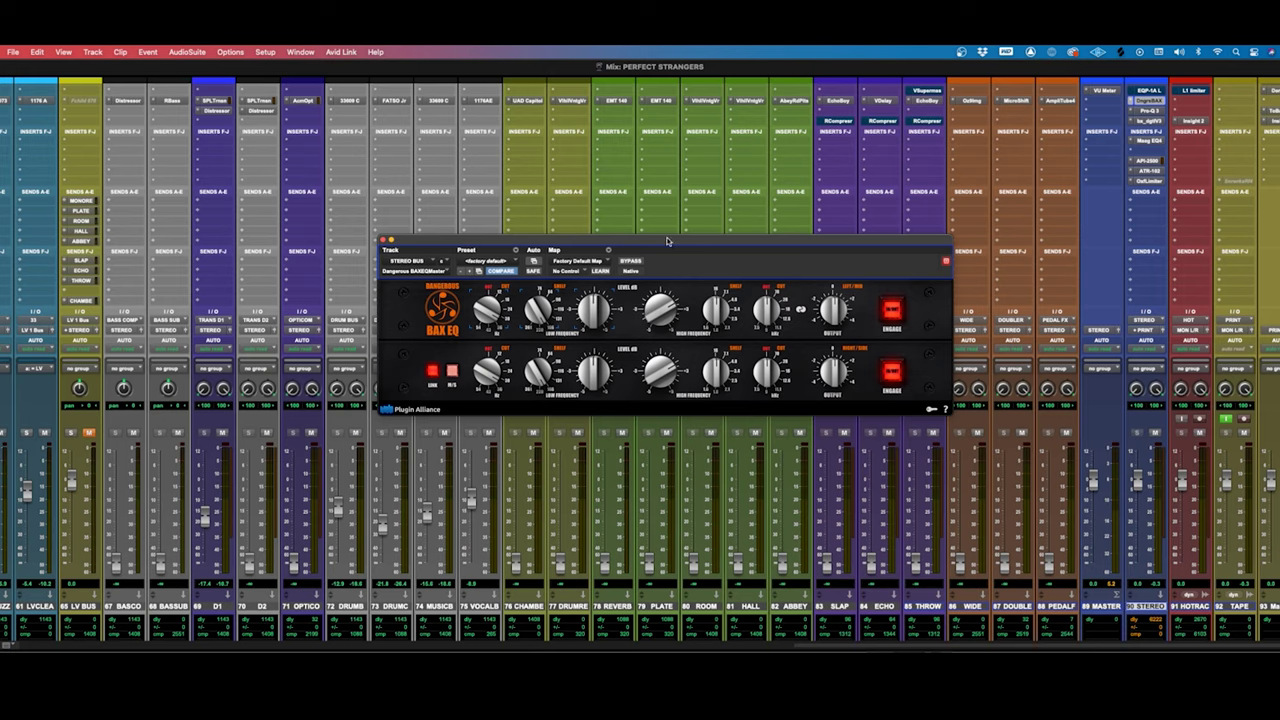
drag(668, 241, 686, 256)
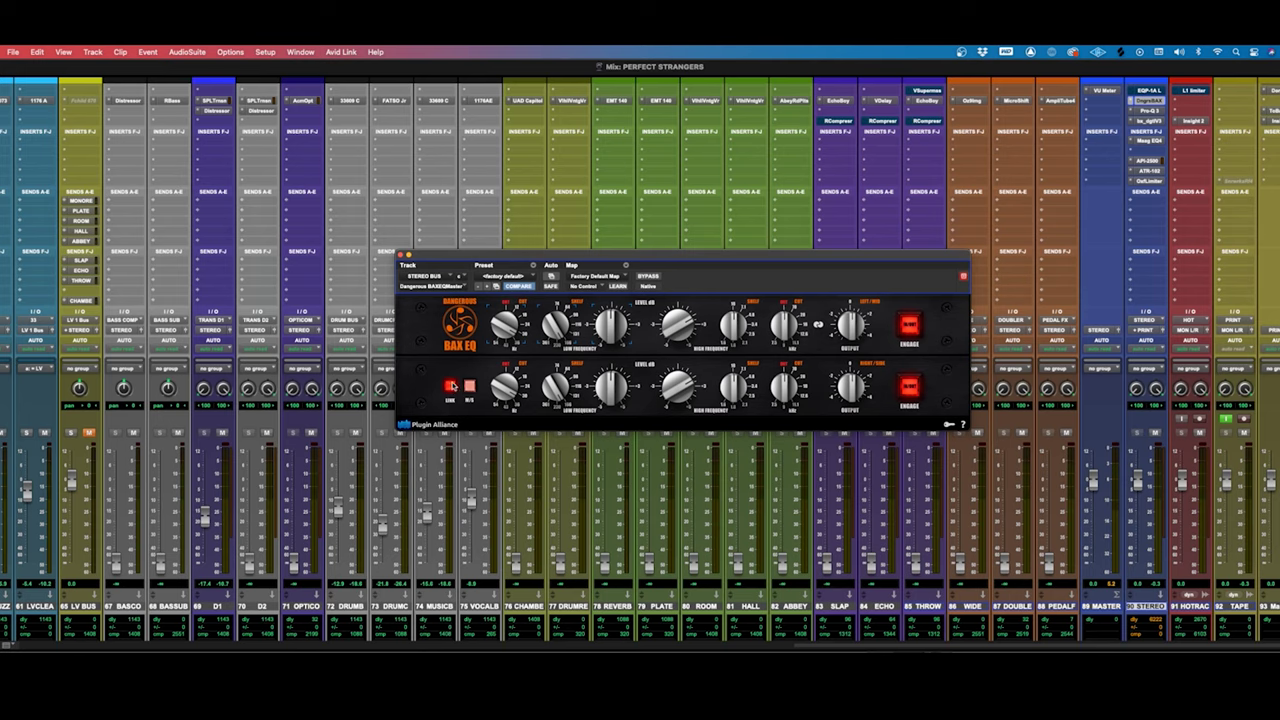
drag(676, 258, 643, 214)
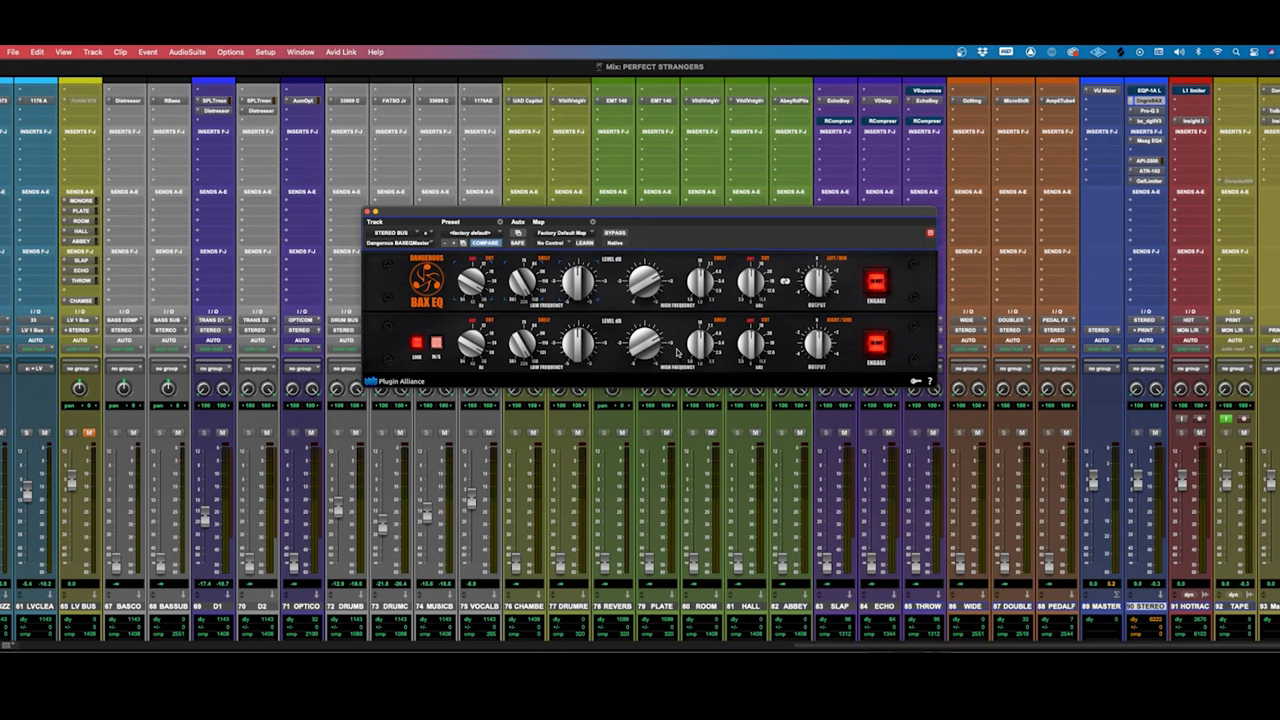
drag(641, 213, 652, 210)
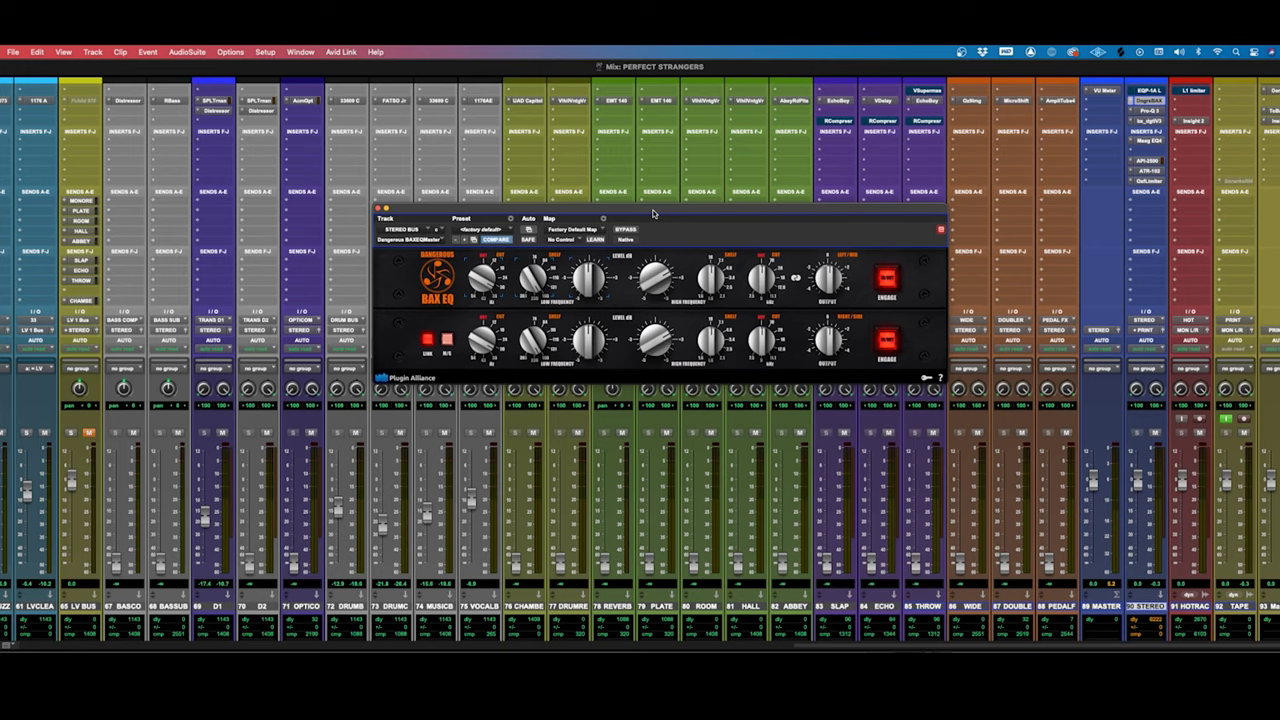
drag(653, 213, 663, 228)
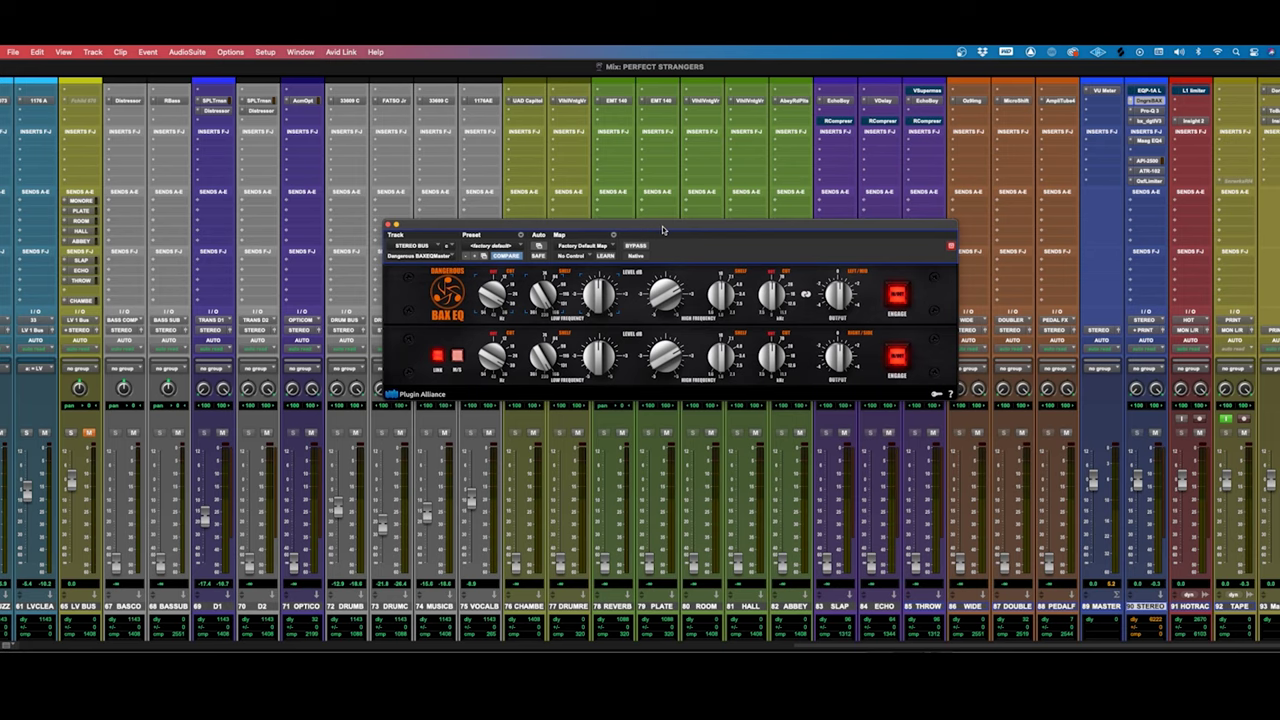
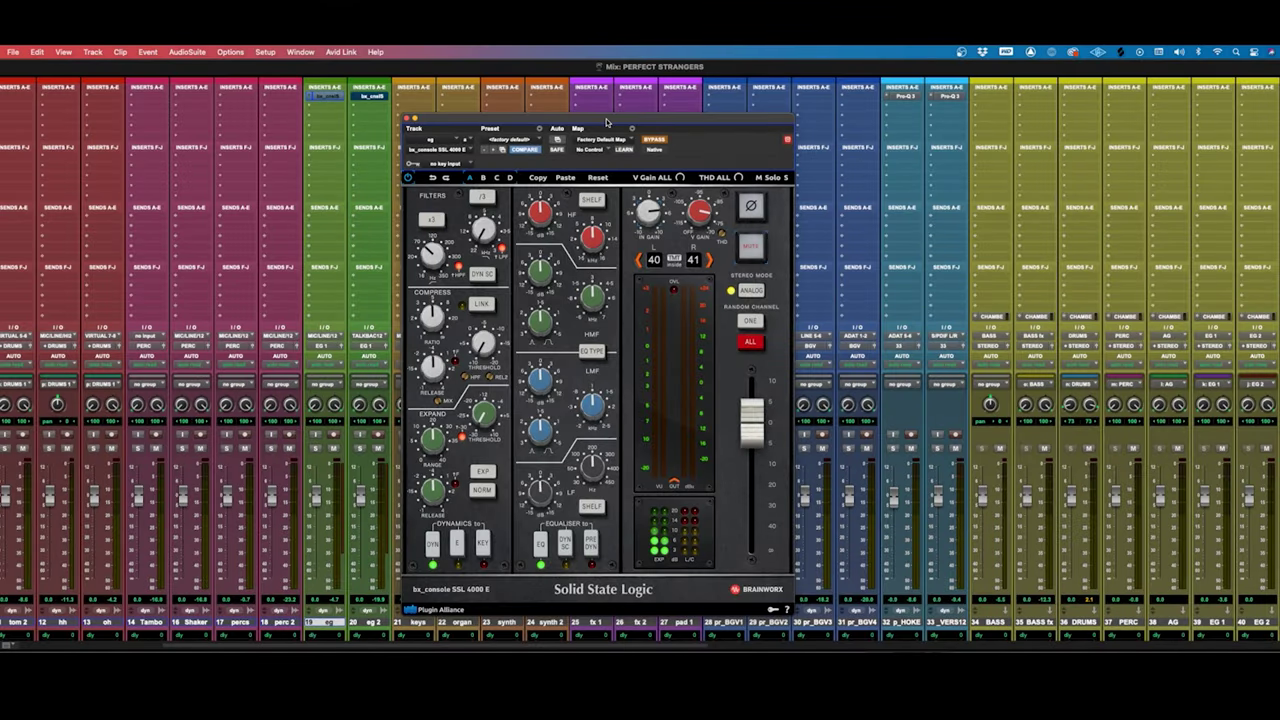
drag(606, 119, 601, 120)
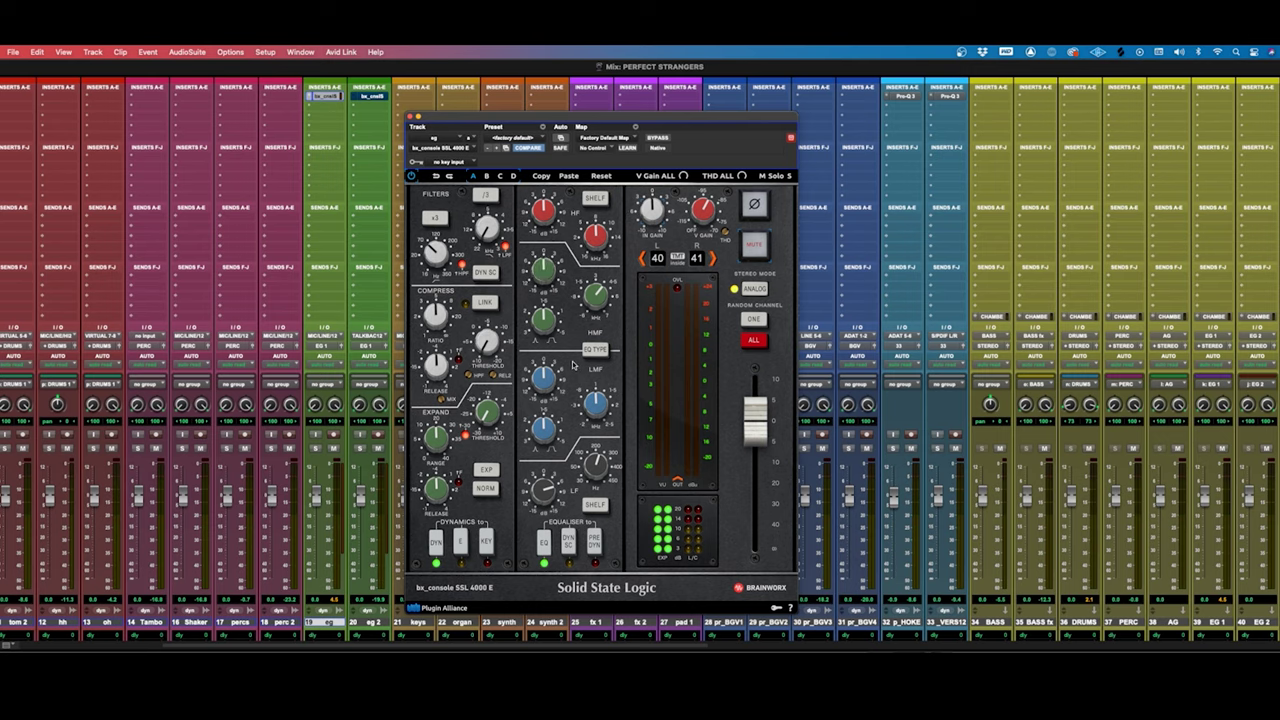
Step: Randomize the TMT channel pair of the eg track's SSL 4000 E instance to 17 and 18, and raise its input gain
mouse_move(436, 252)
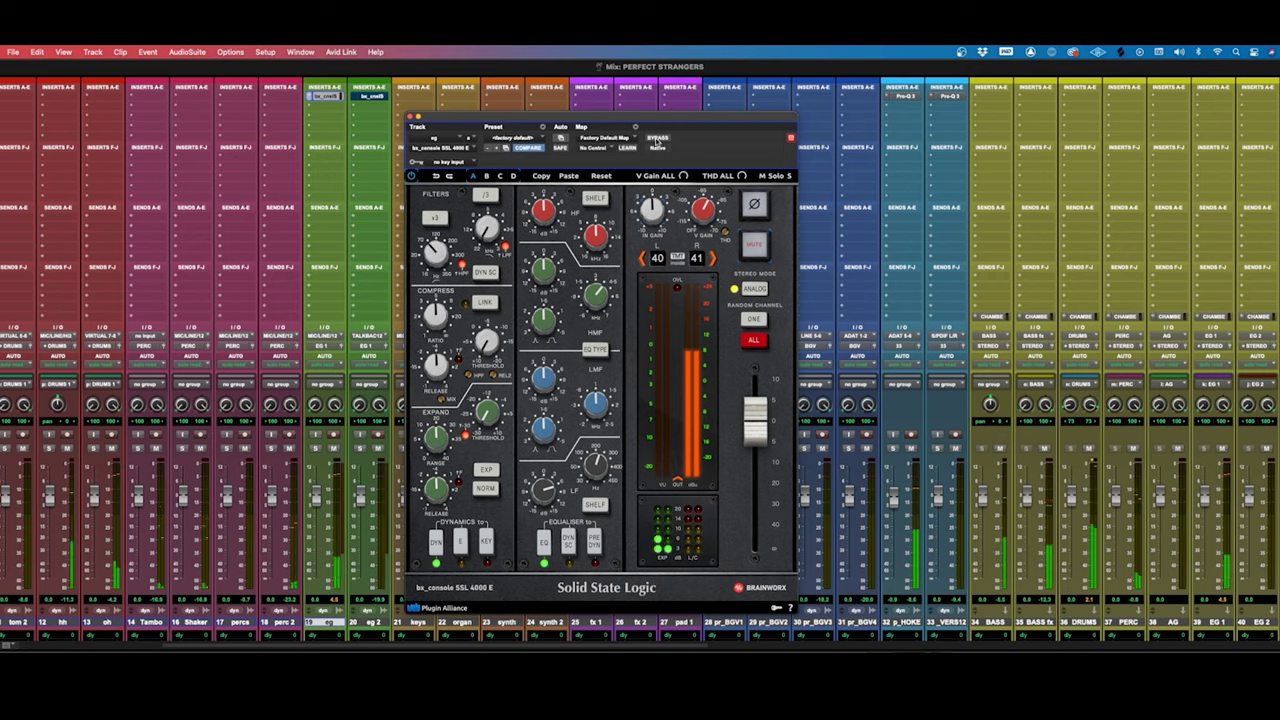
click(754, 320)
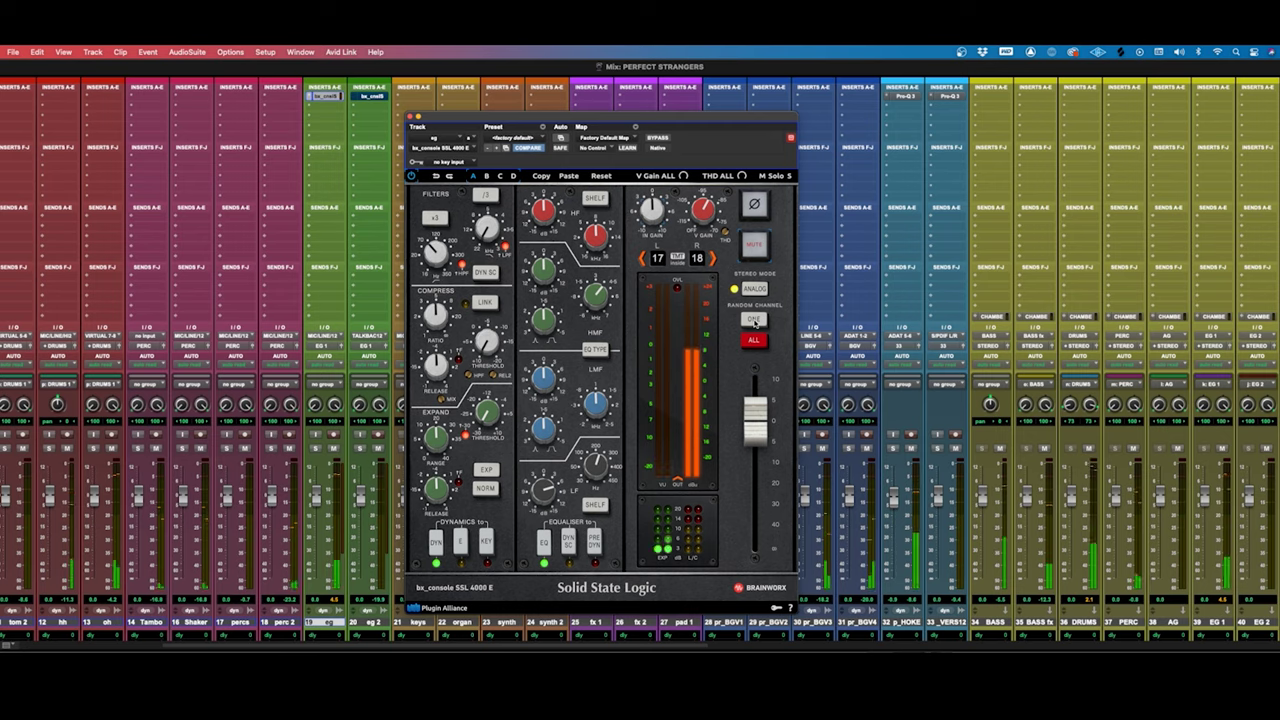
mouse_move(652, 208)
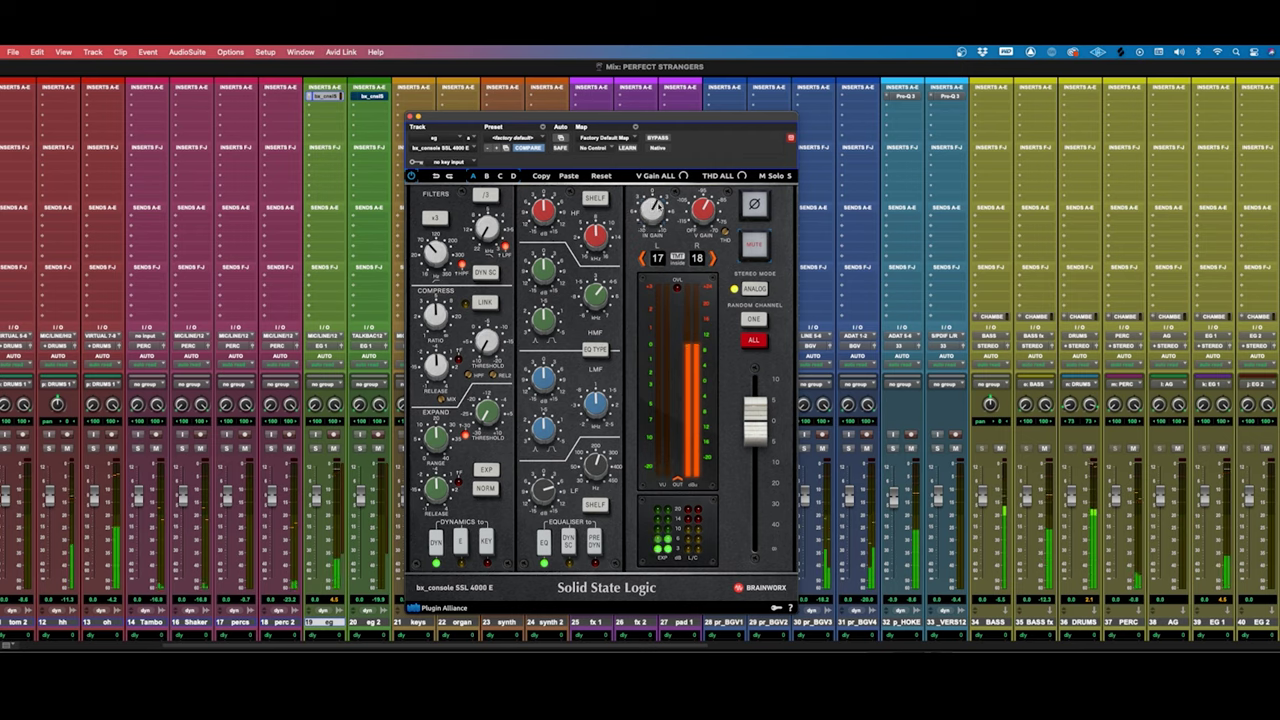
Step: Raise the virtual gain and lower the plug-in's output fader slightly to compensate
mouse_move(702, 205)
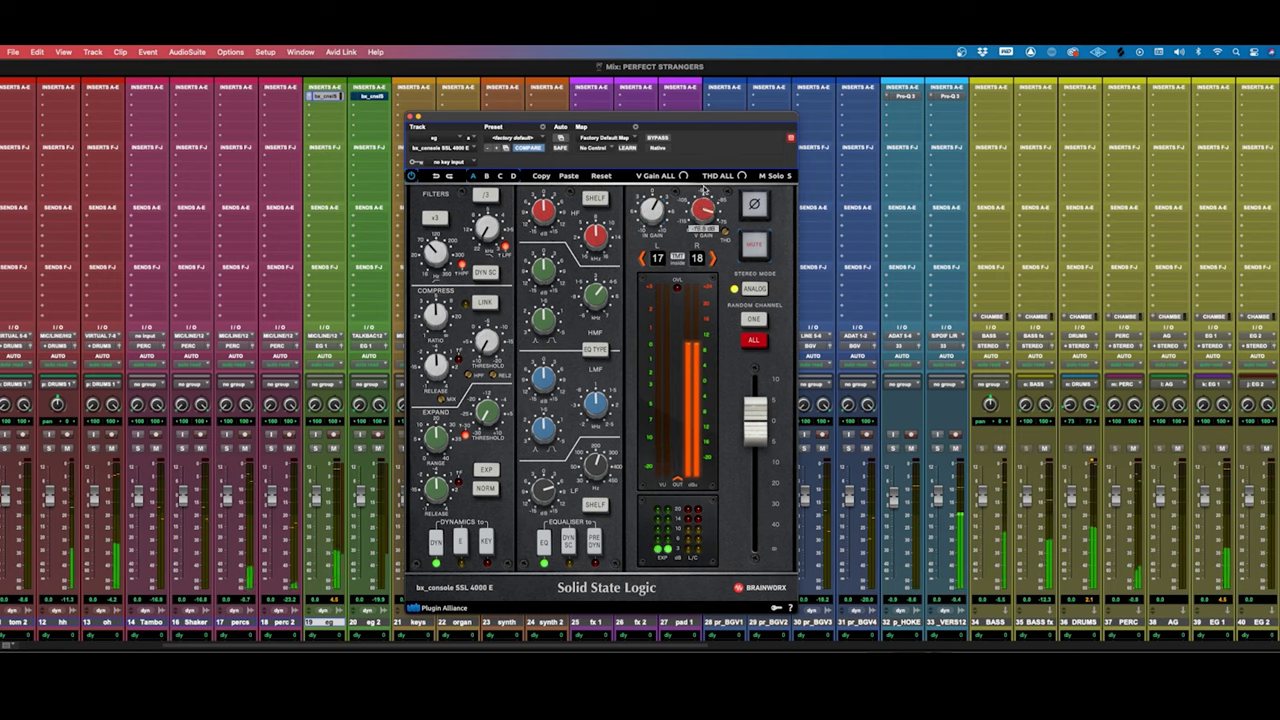
mouse_move(705, 190)
mouse_down()
mouse_move(703, 247)
mouse_move(707, 205)
mouse_up()
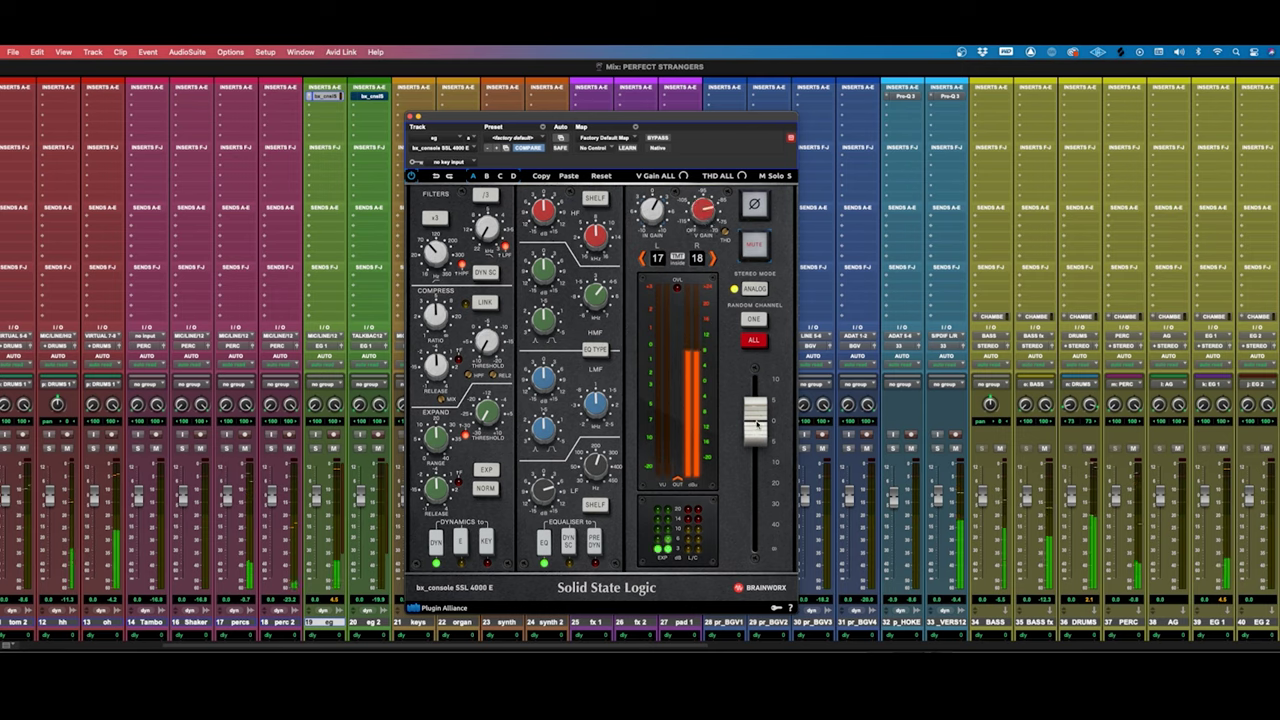
drag(757, 425, 757, 428)
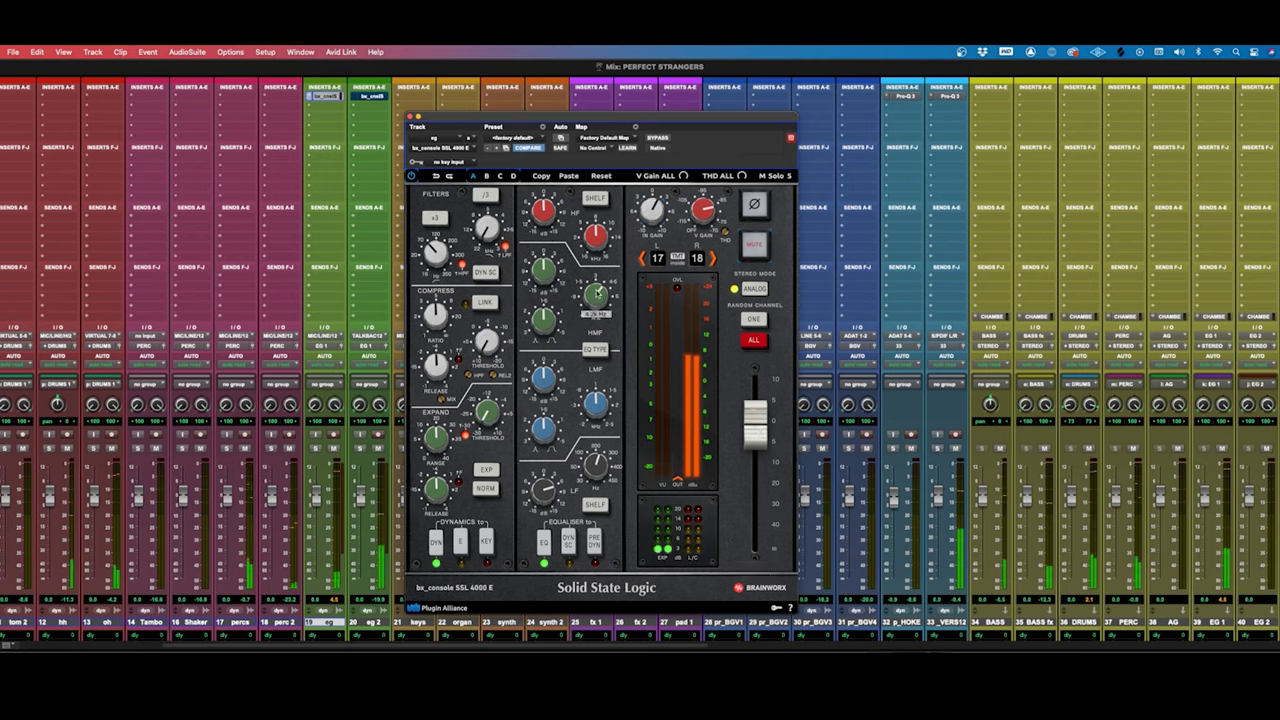
Step: Boost the HMF band, then raise the LMF frequency and boost that band by about 2.8 dB
mouse_move(545, 268)
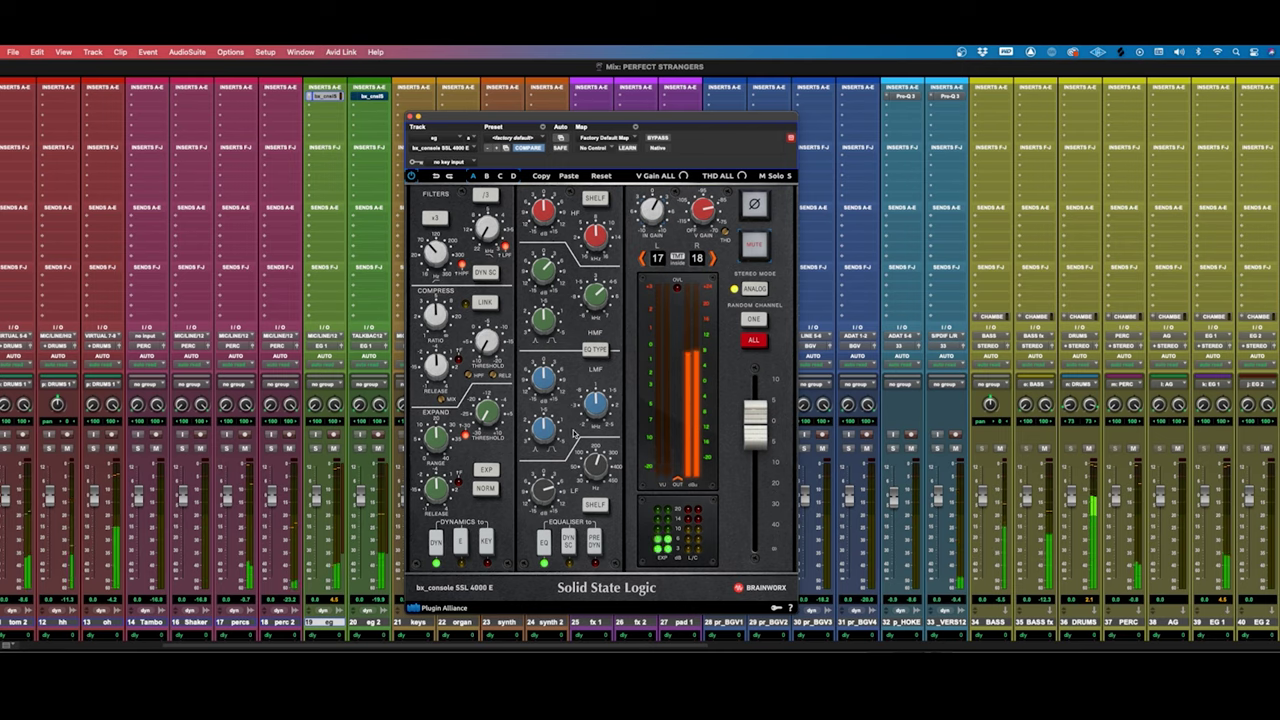
mouse_move(596, 400)
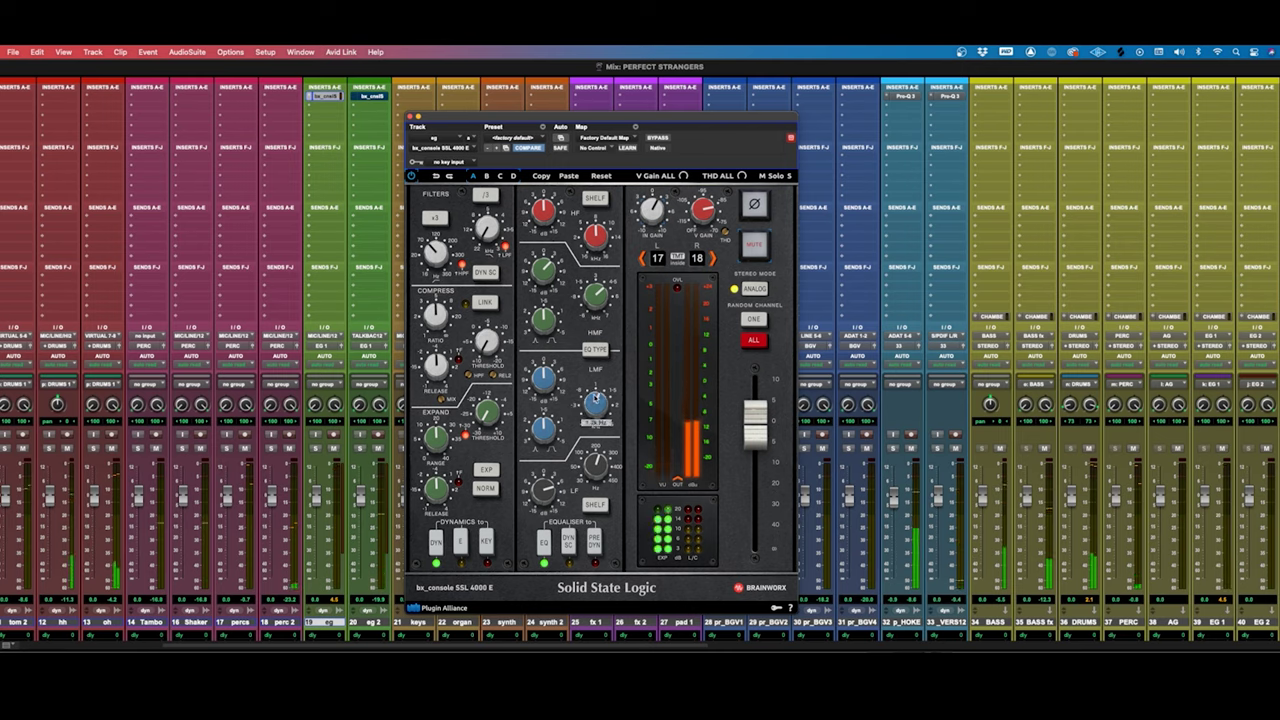
mouse_move(551, 381)
drag(550, 369, 547, 377)
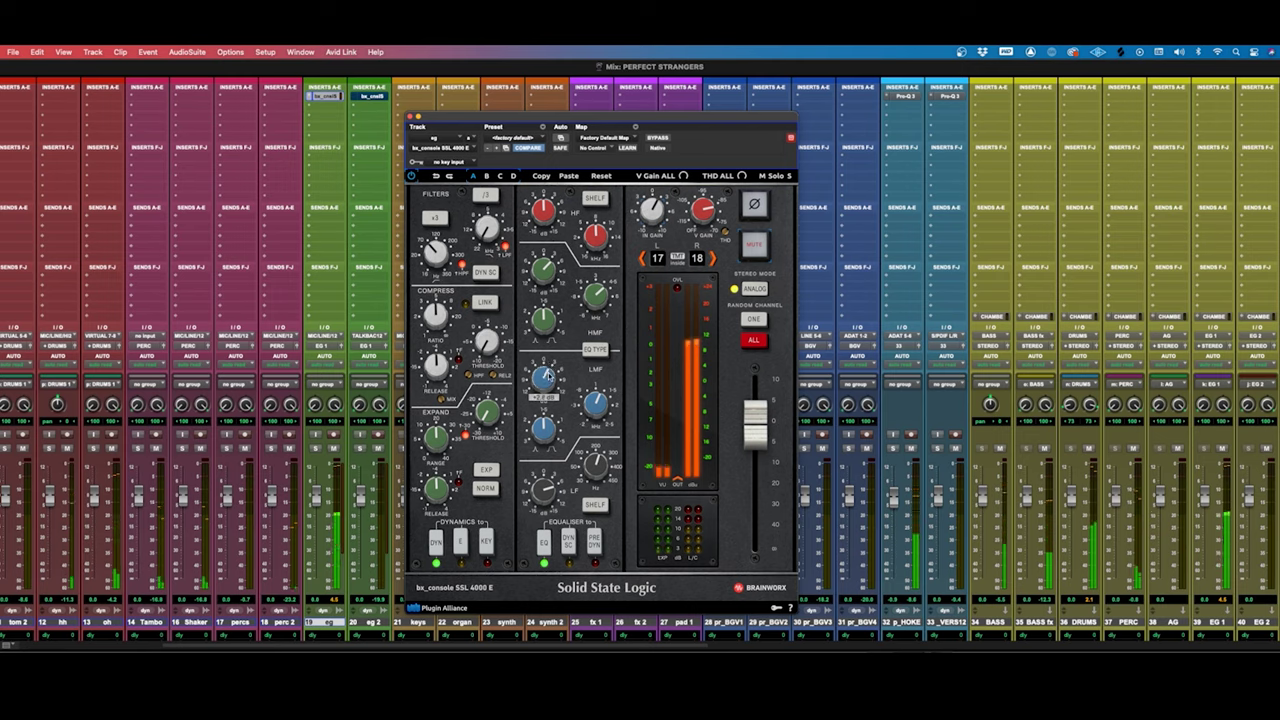
Step: Adjust the LF band's gain and frequency on the guitar channel
mouse_move(543, 491)
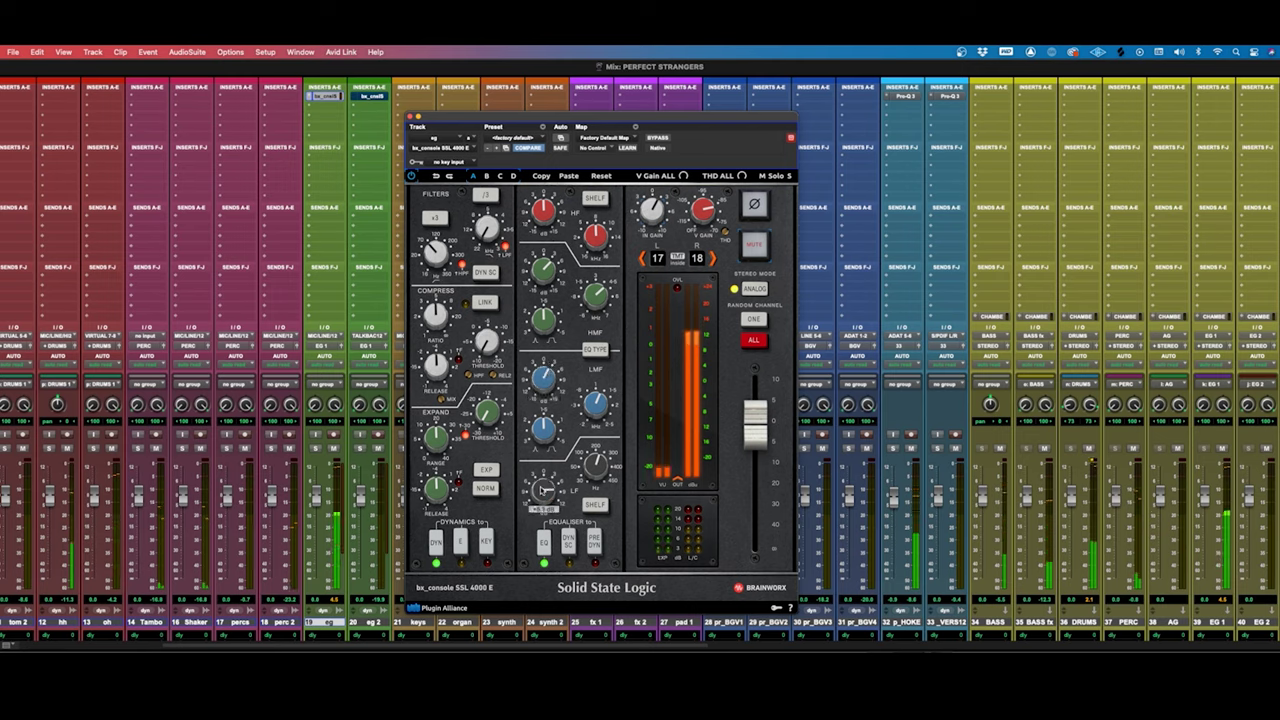
mouse_move(596, 462)
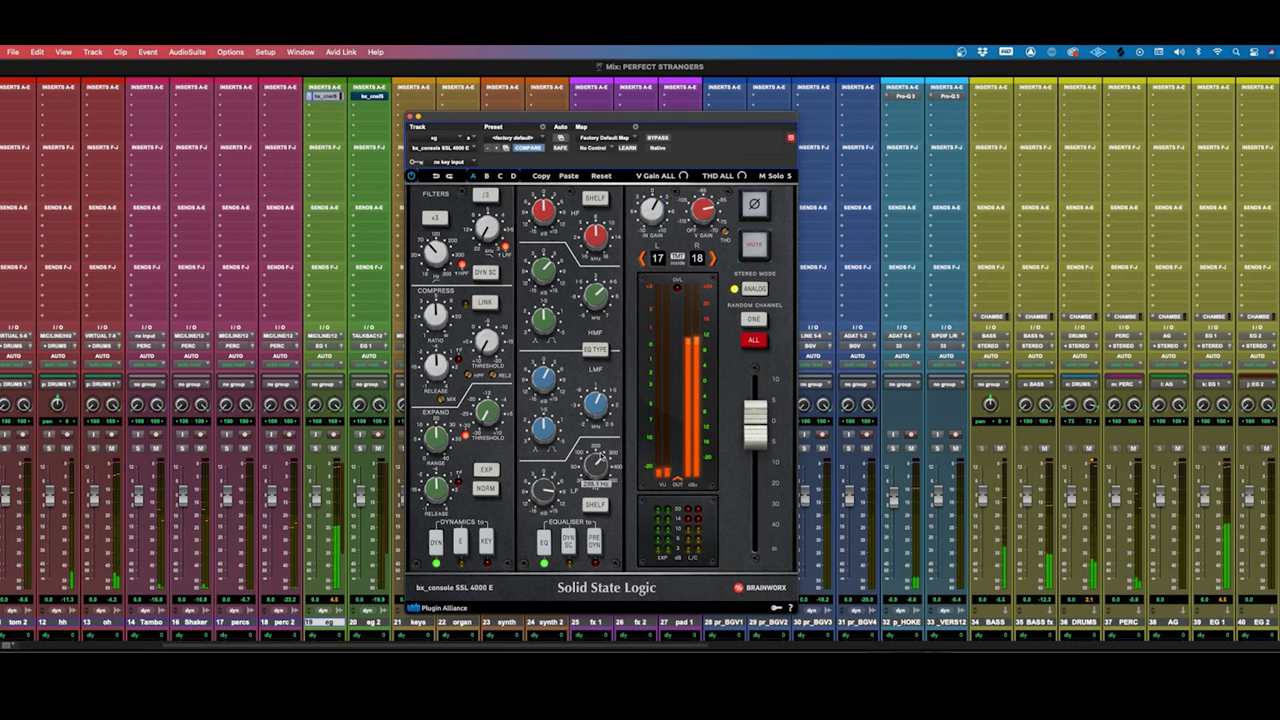
drag(596, 462, 596, 466)
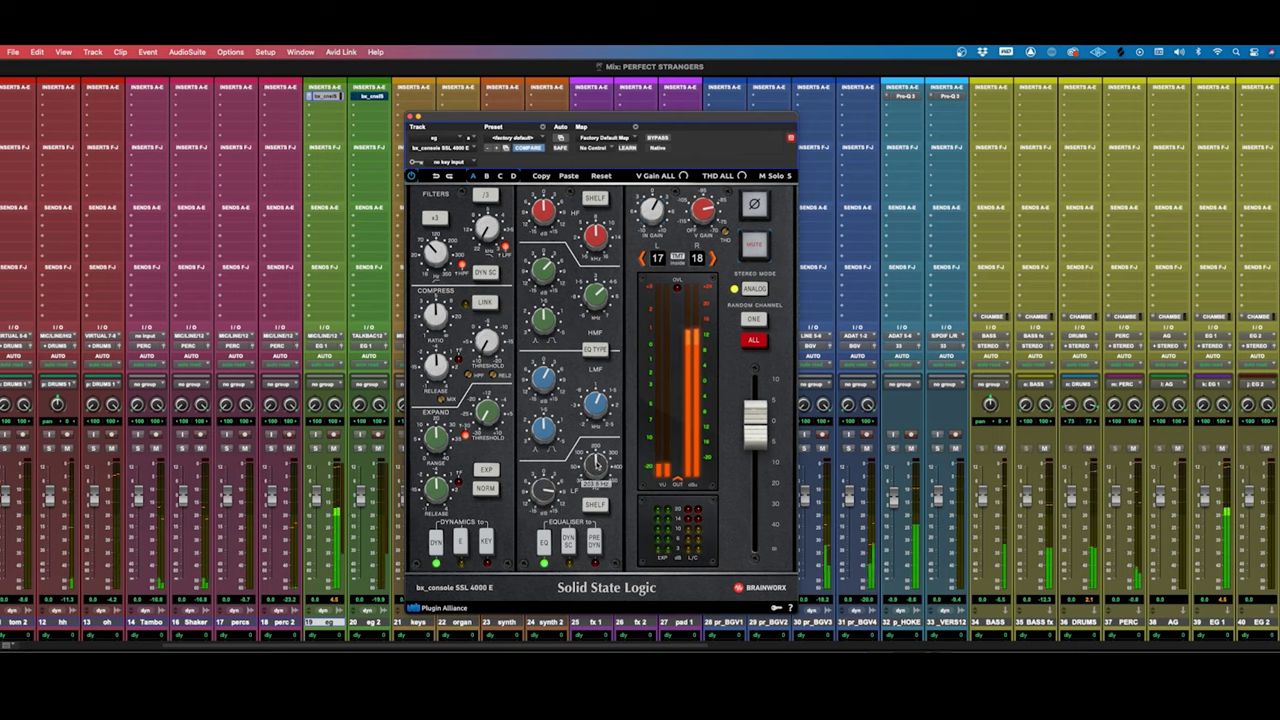
mouse_move(541, 505)
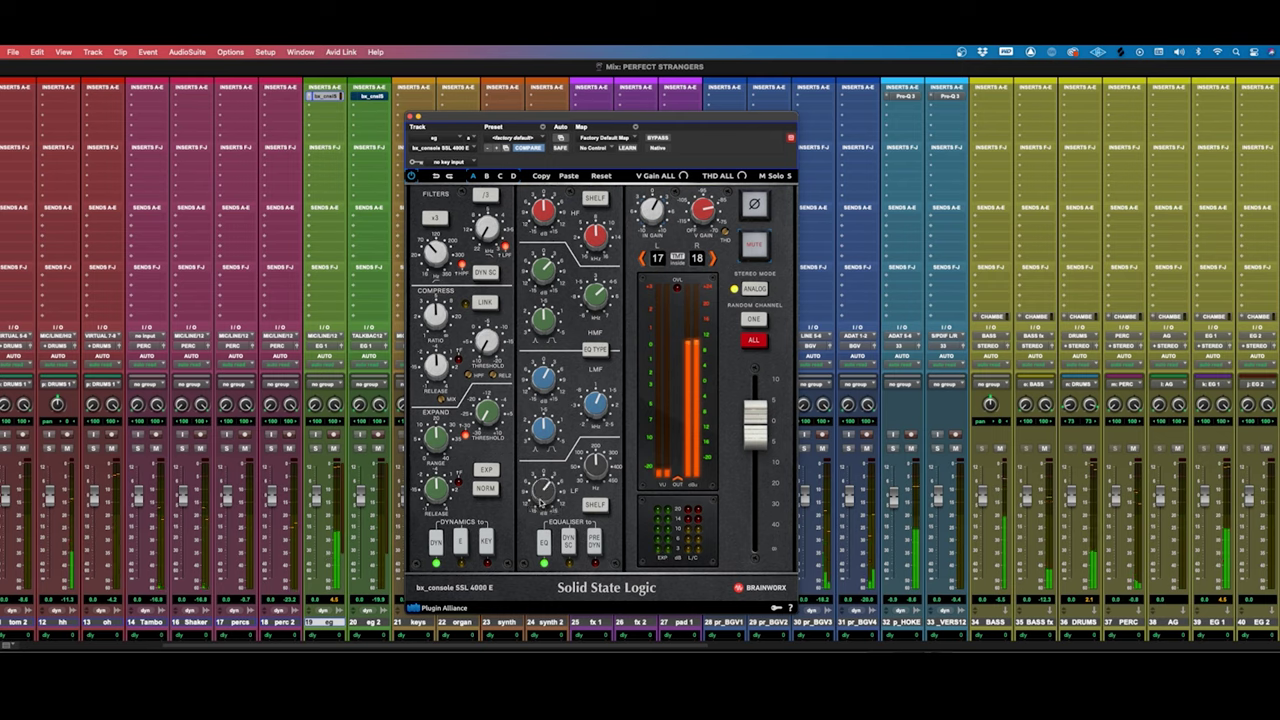
Step: Compare the bypassed and processed guitar sound, trimming the output fader to match the levels
click(656, 139)
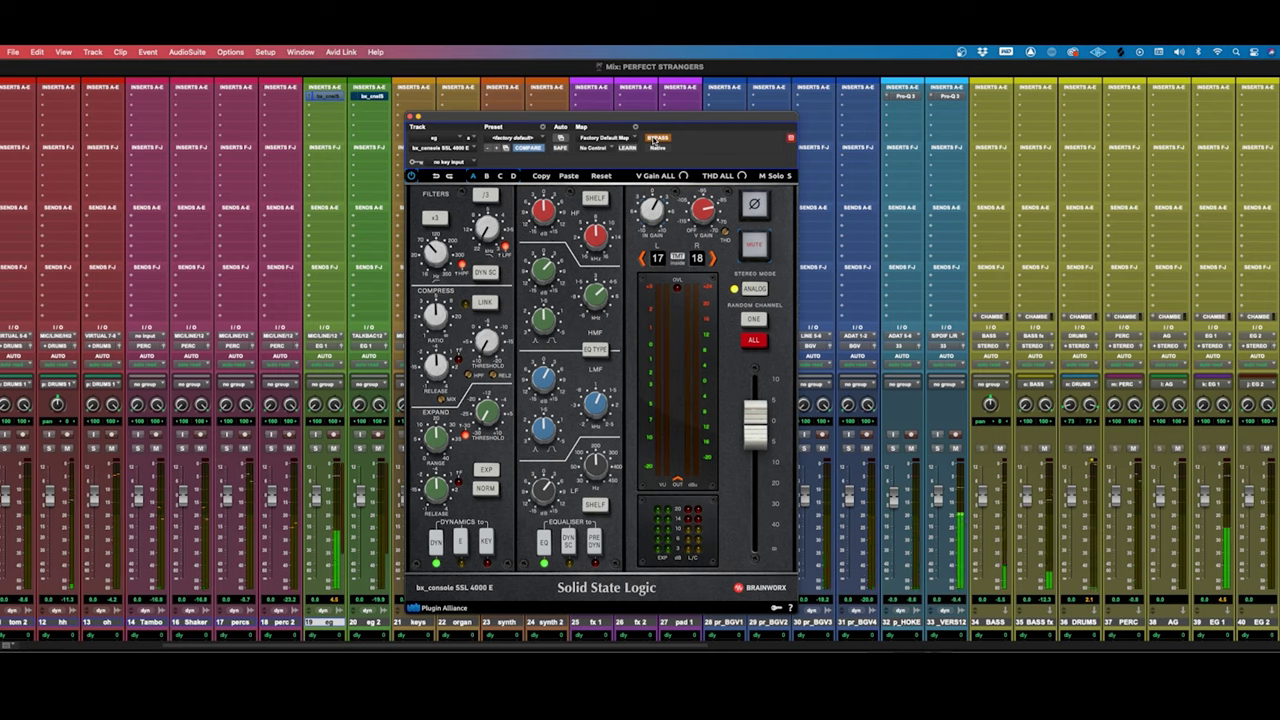
click(656, 139)
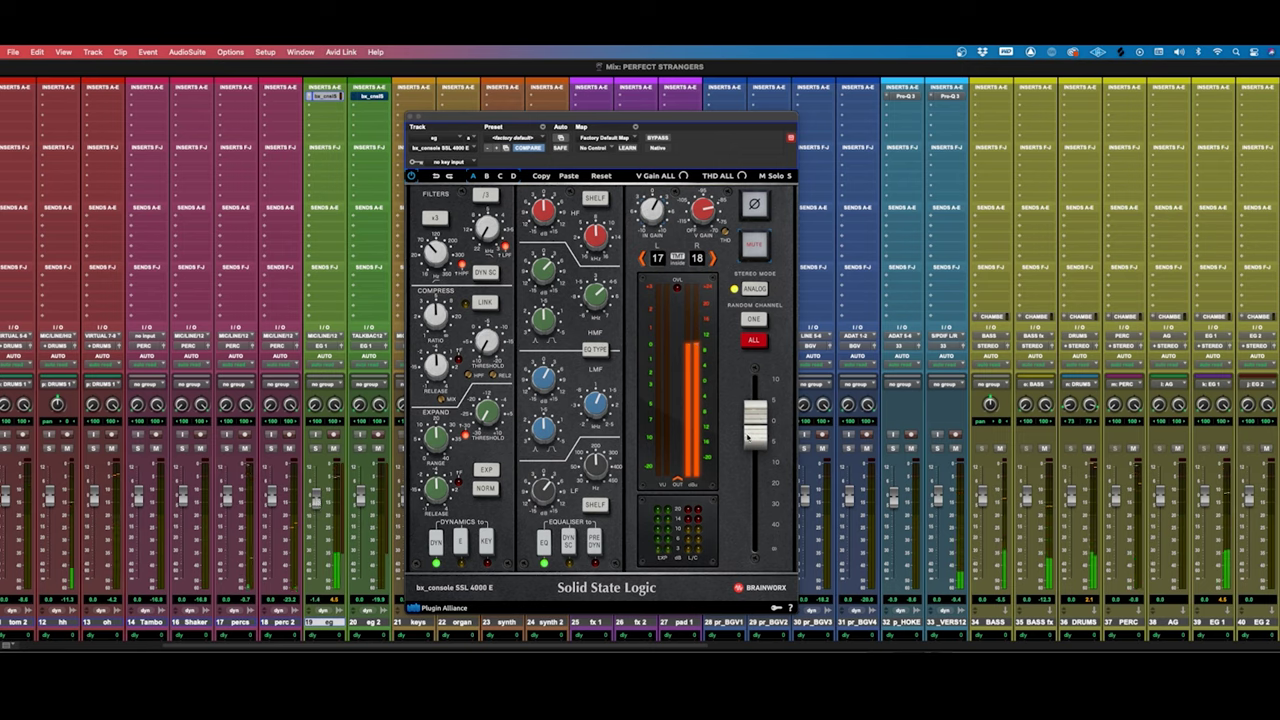
drag(748, 437, 752, 437)
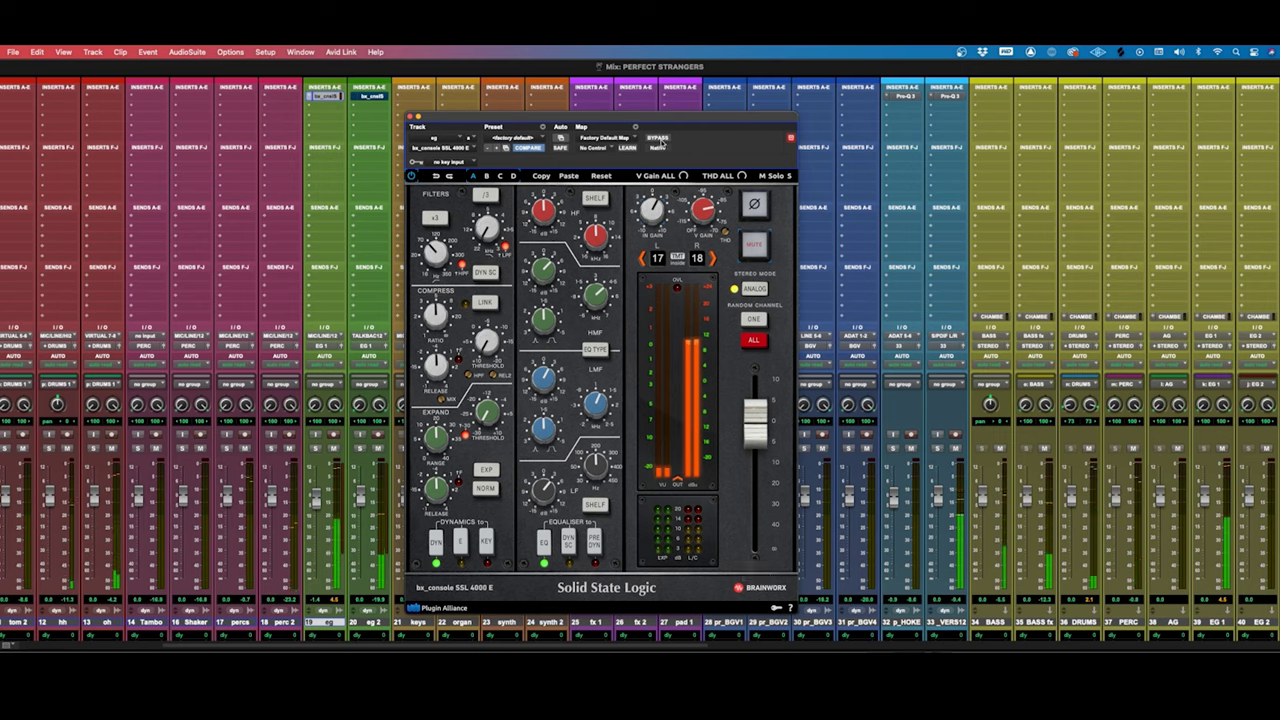
click(660, 141)
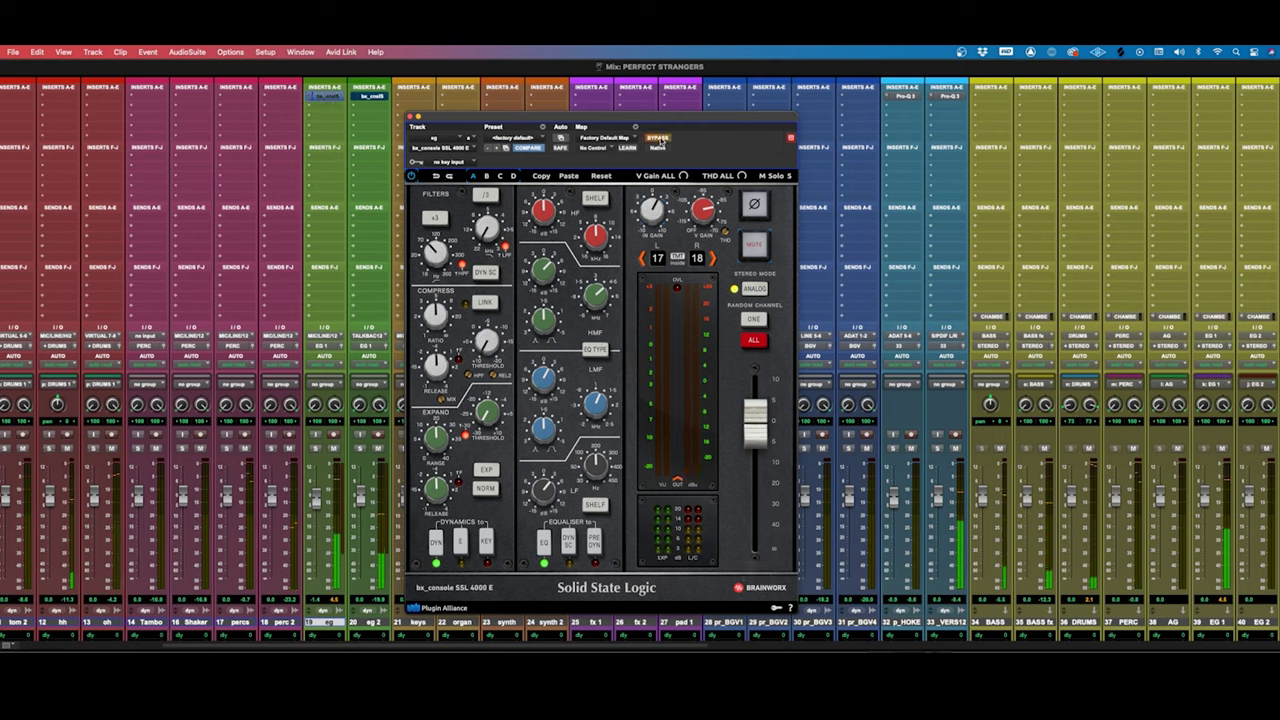
click(660, 141)
Step: Audition an HF cut against an HF boost while retuning the HF and HMF frequencies, and keep the boost
mouse_move(545, 205)
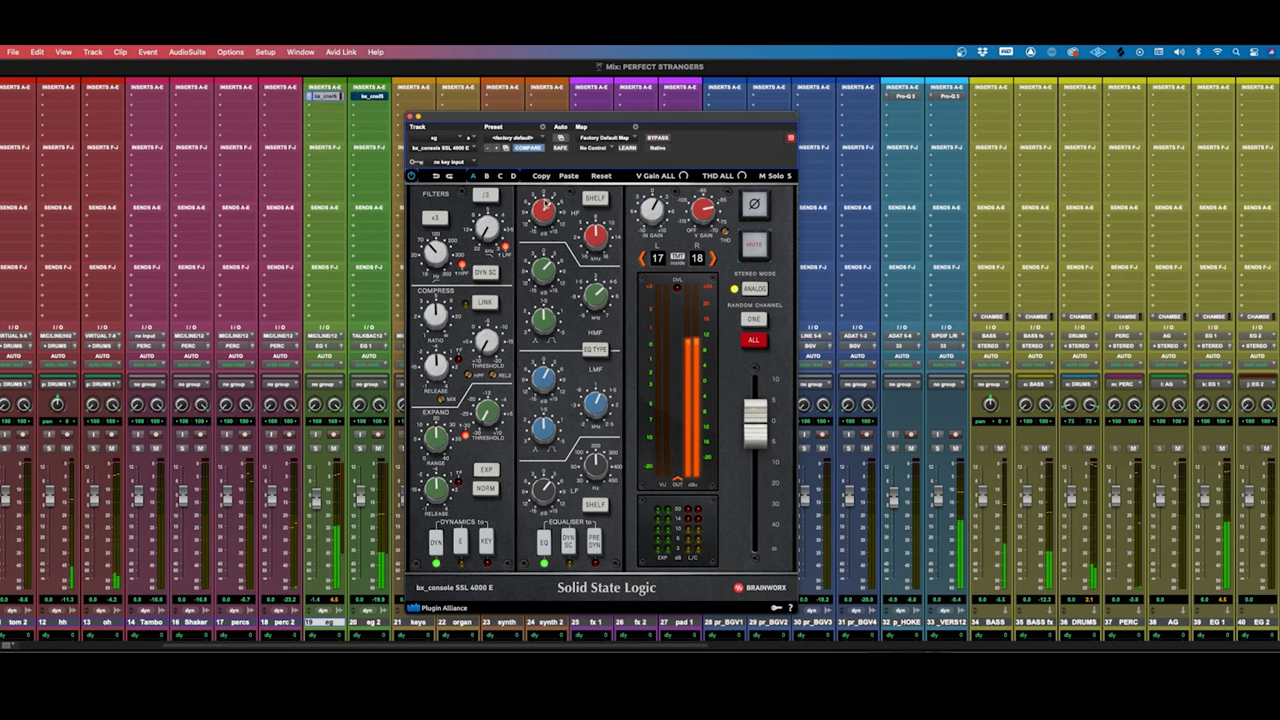
mouse_move(593, 236)
mouse_move(594, 296)
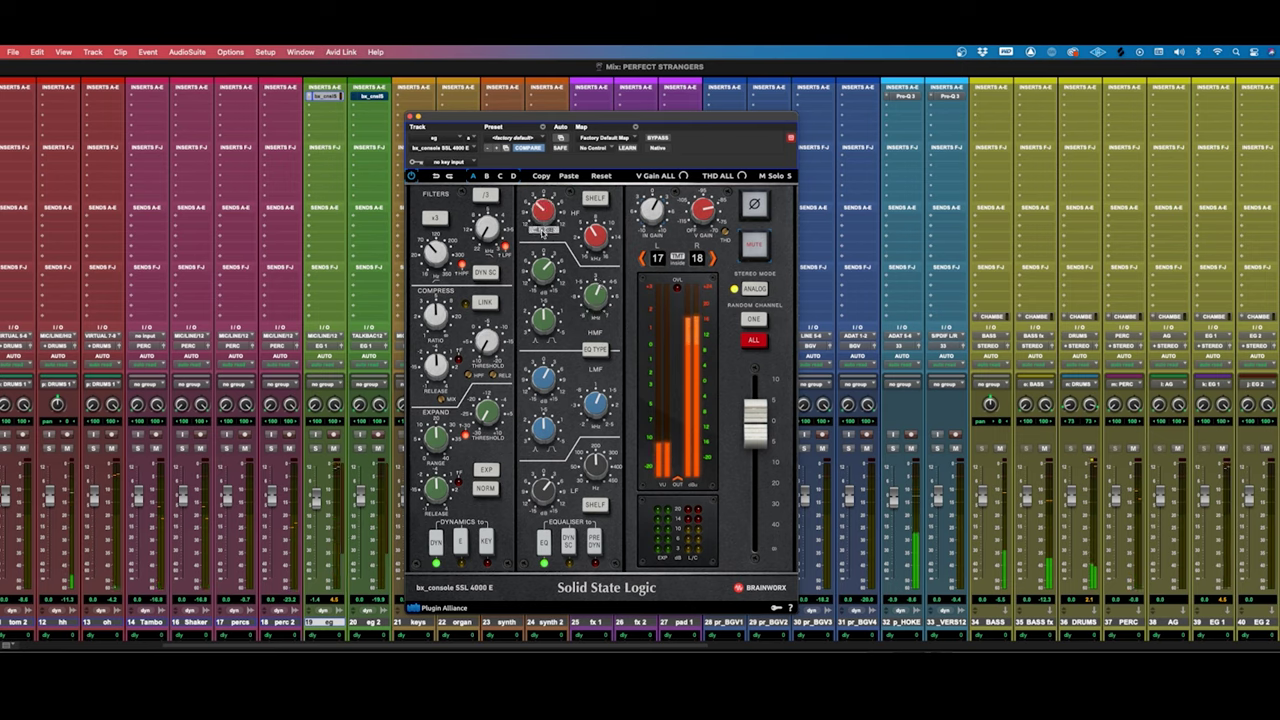
drag(545, 221, 548, 208)
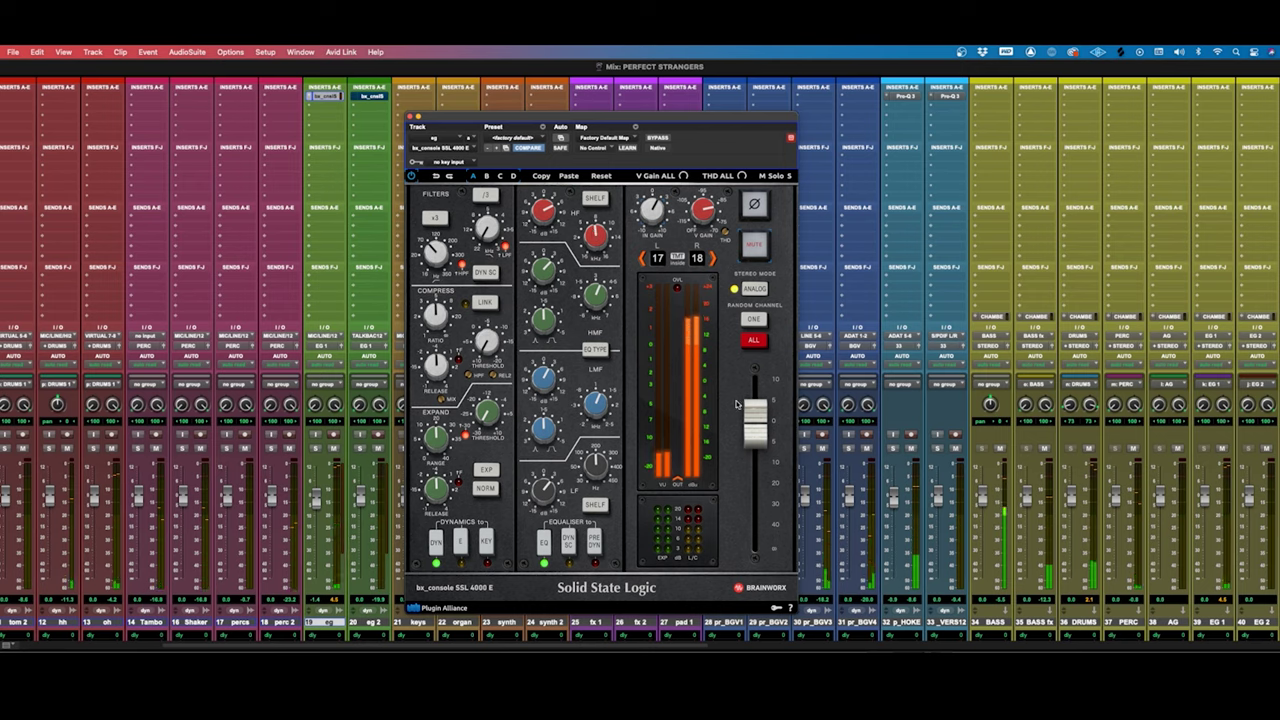
mouse_move(543, 211)
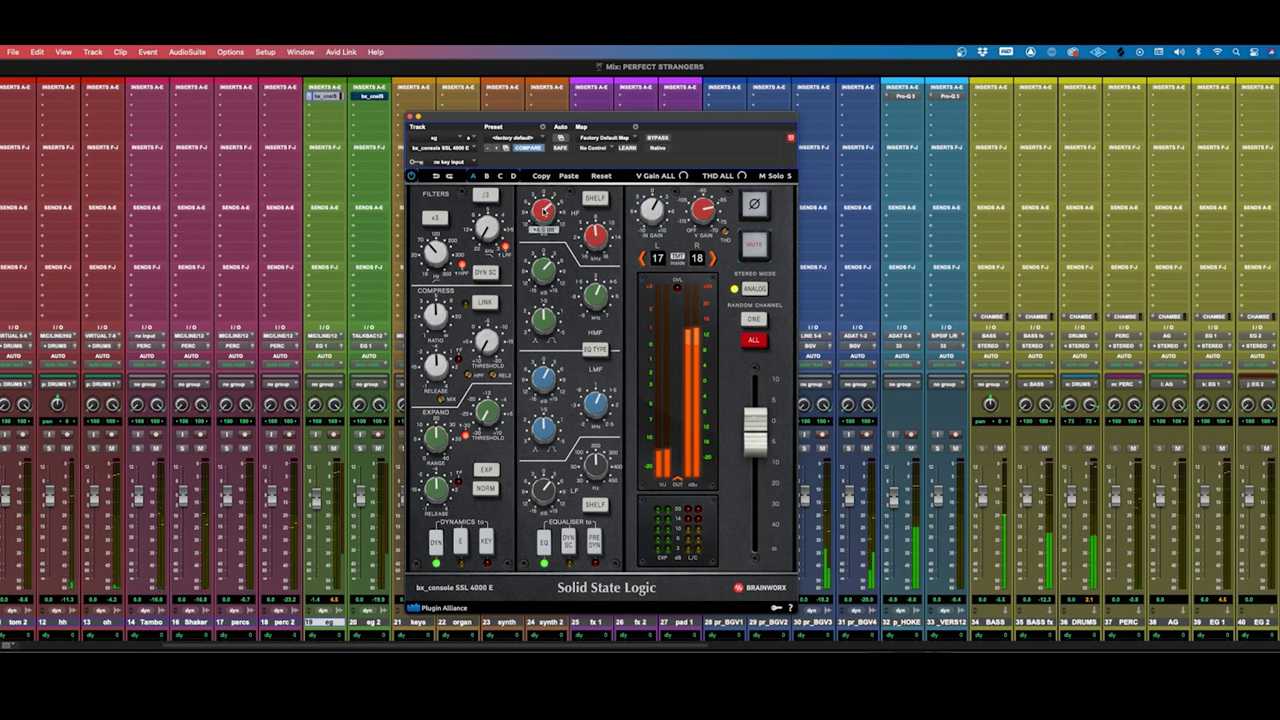
Step: Raise the LMF band's frequency and boost, and bring the compressor threshold to around the middle of its range
mouse_move(595, 401)
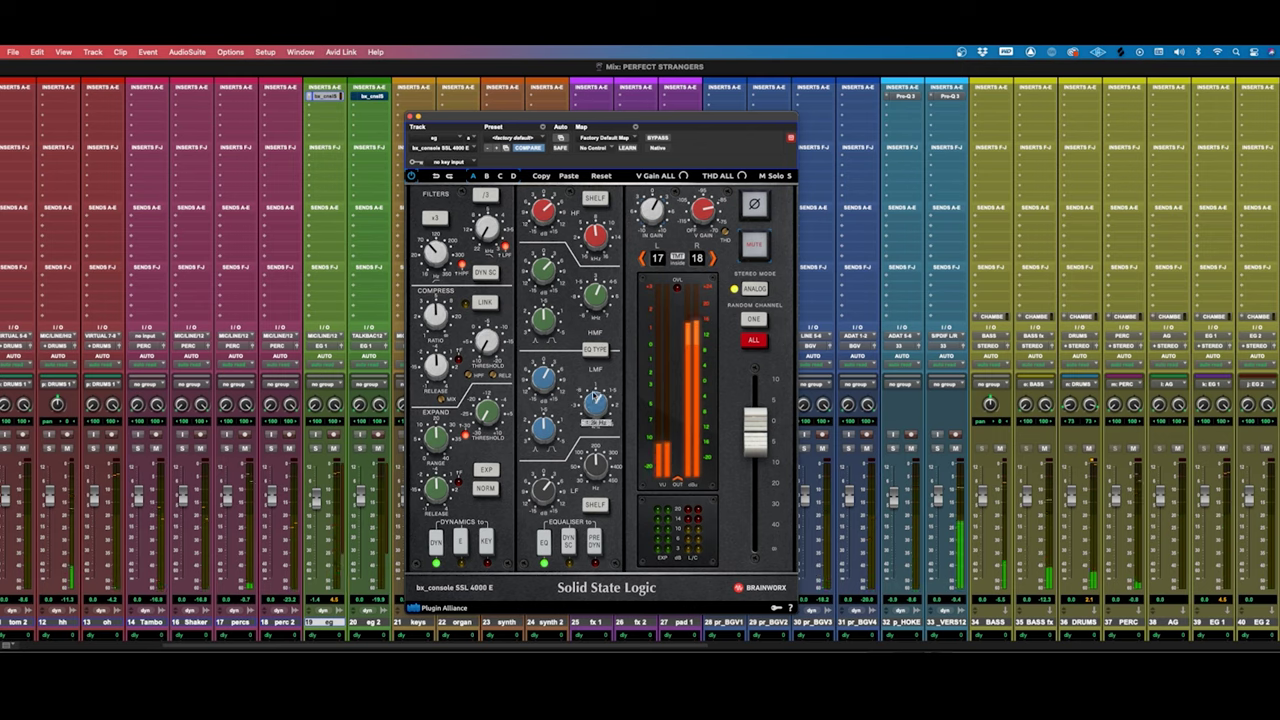
mouse_move(543, 378)
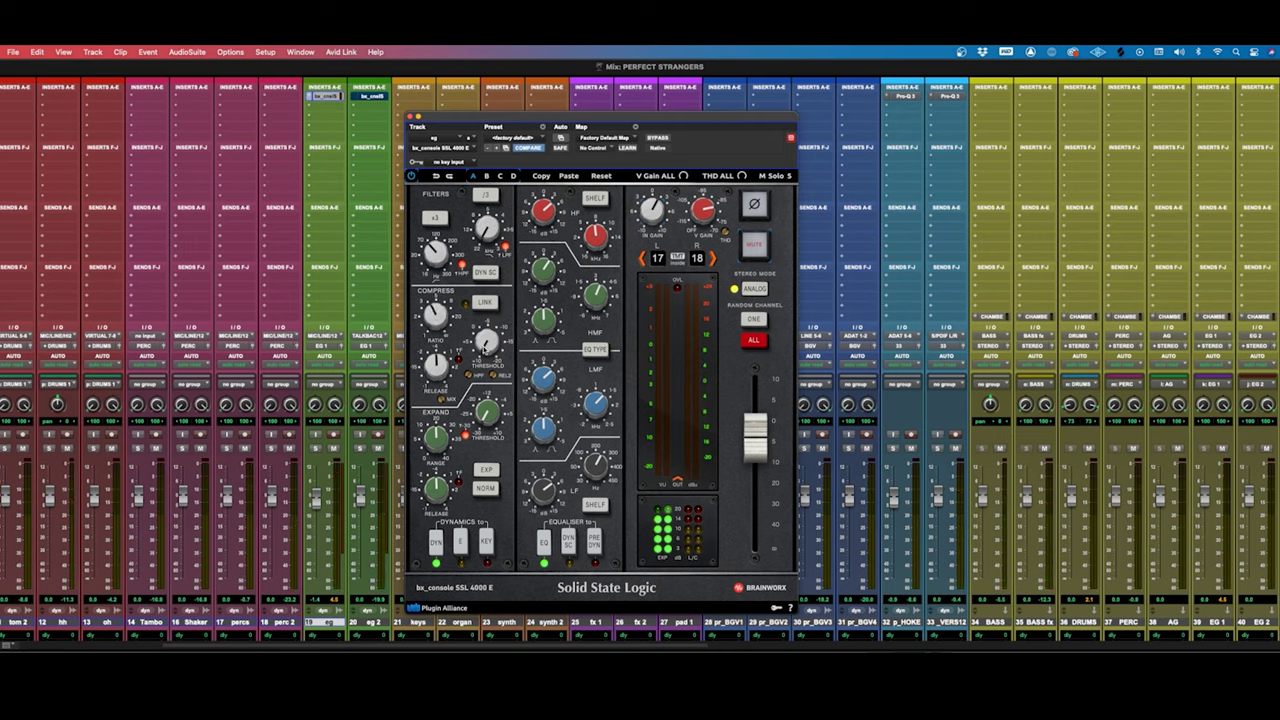
drag(487, 340, 488, 298)
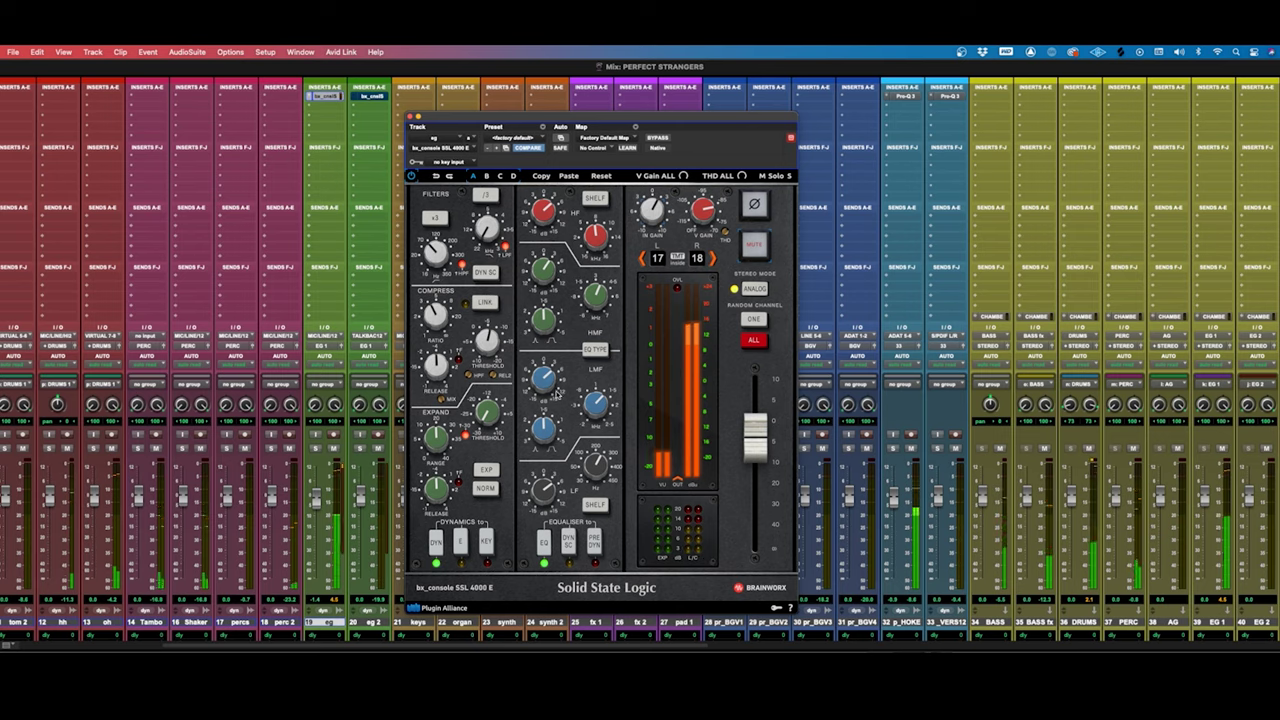
Step: Ease back the HMF and LMF boosts and compare the guitar with the console plug-in bypassed and active
mouse_move(538, 274)
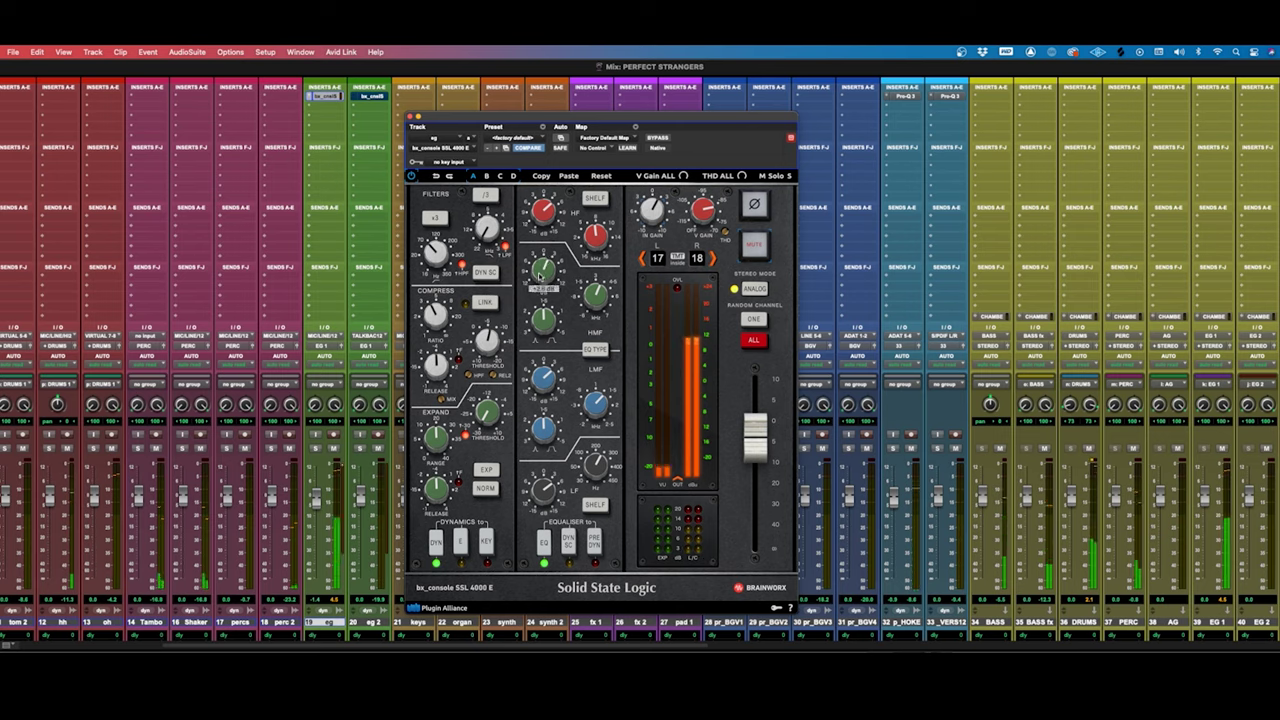
mouse_move(541, 379)
scroll(541, 379, down, 3)
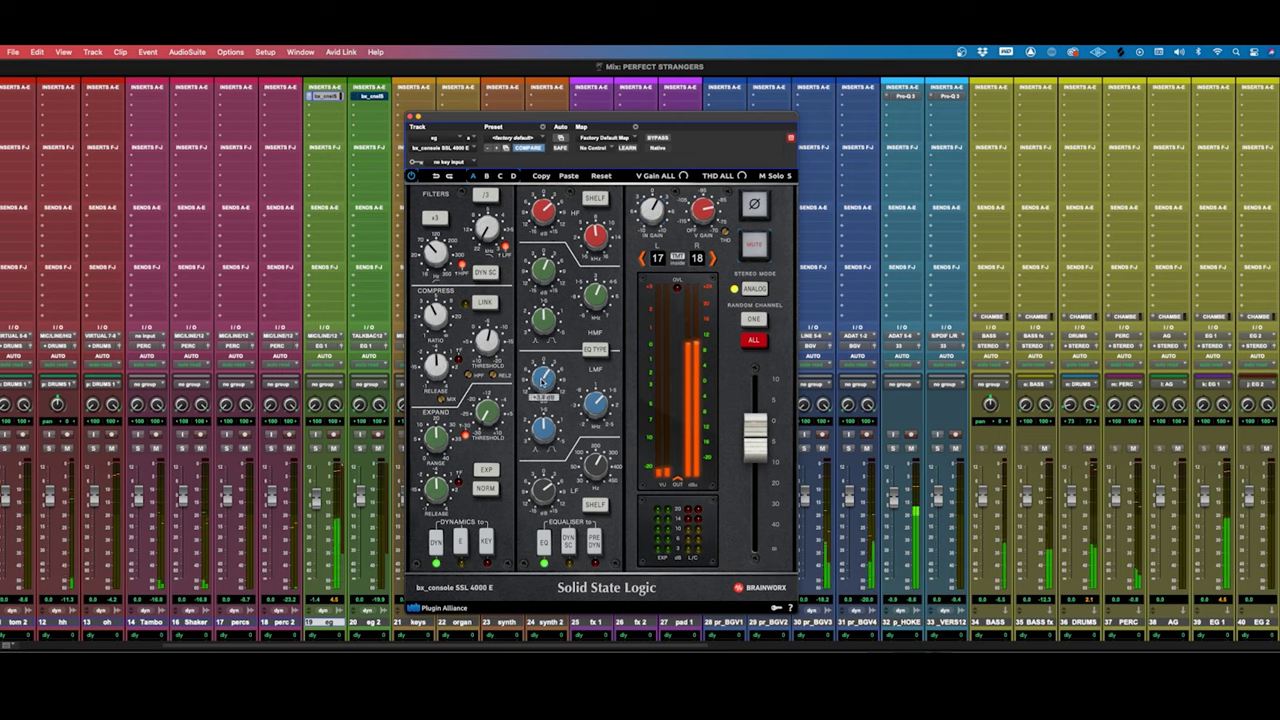
click(660, 137)
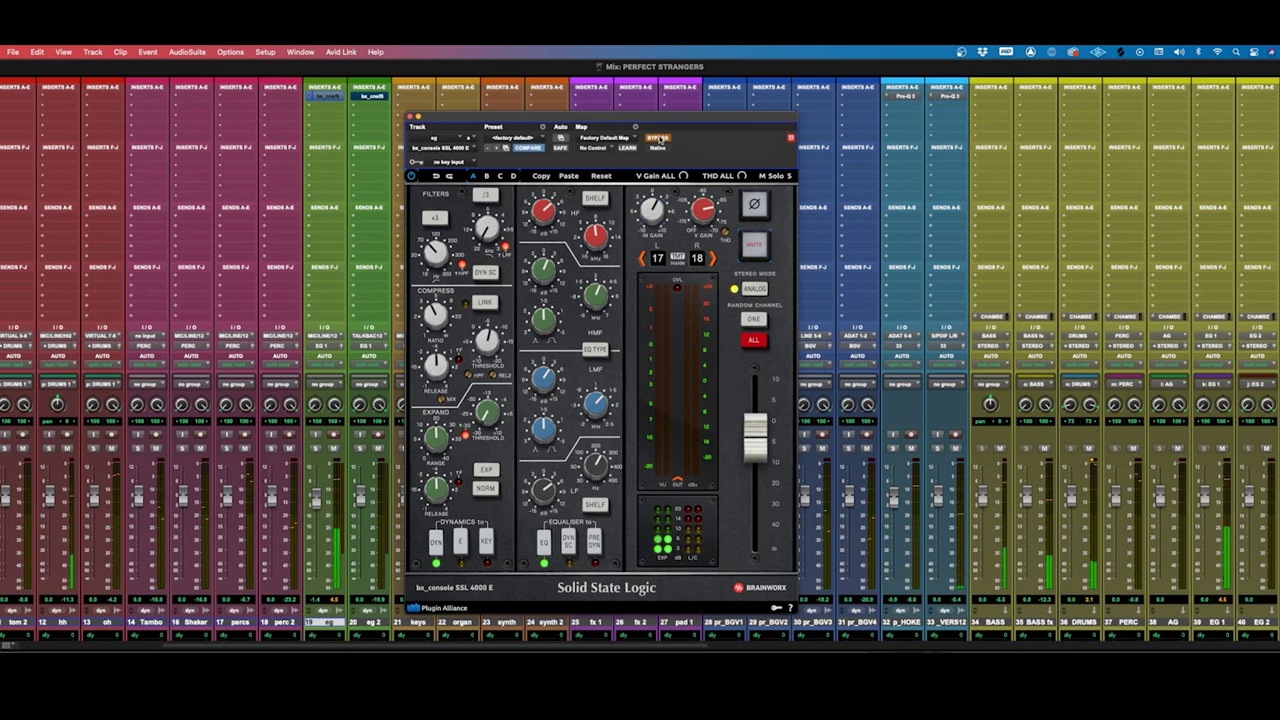
click(660, 137)
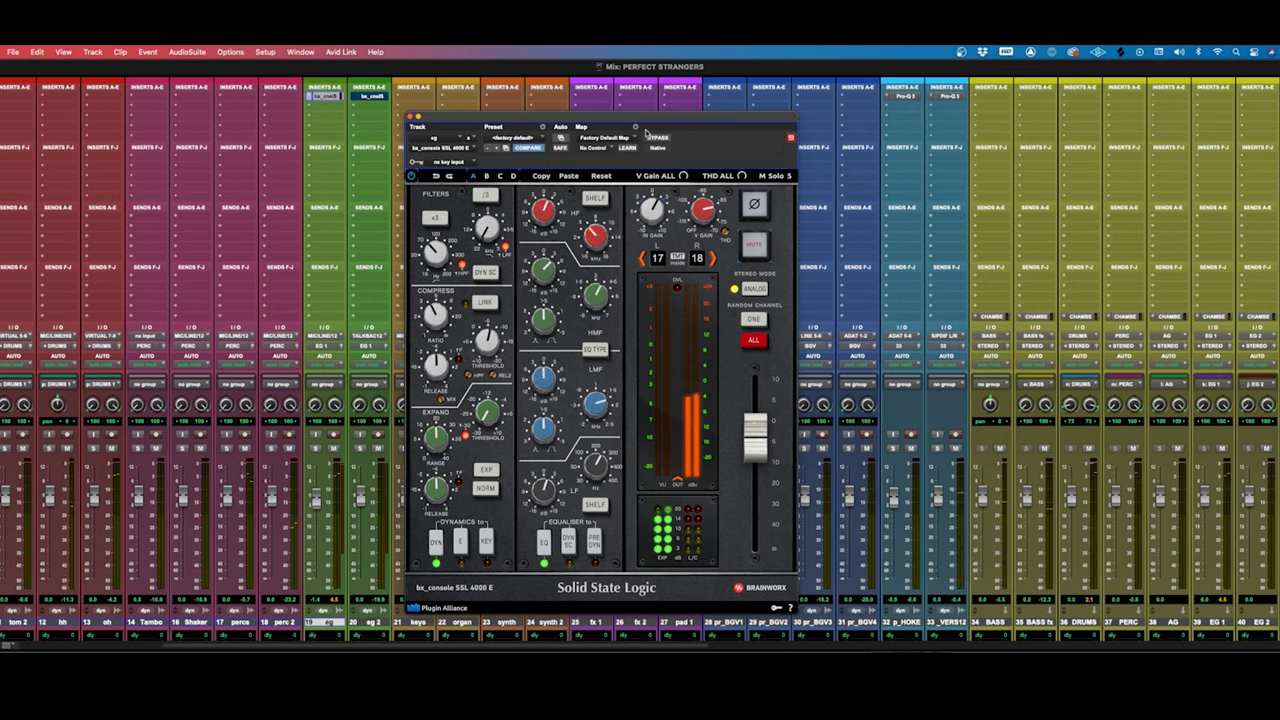
drag(488, 118, 512, 107)
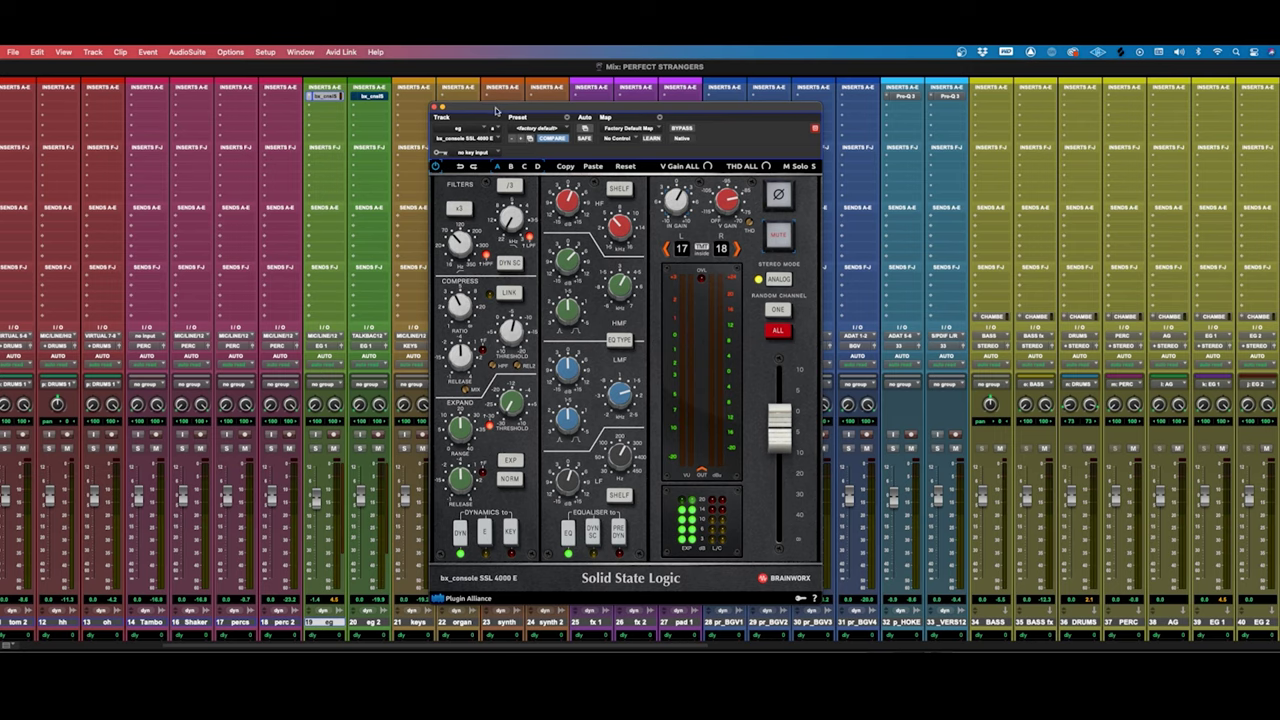
drag(494, 110, 466, 120)
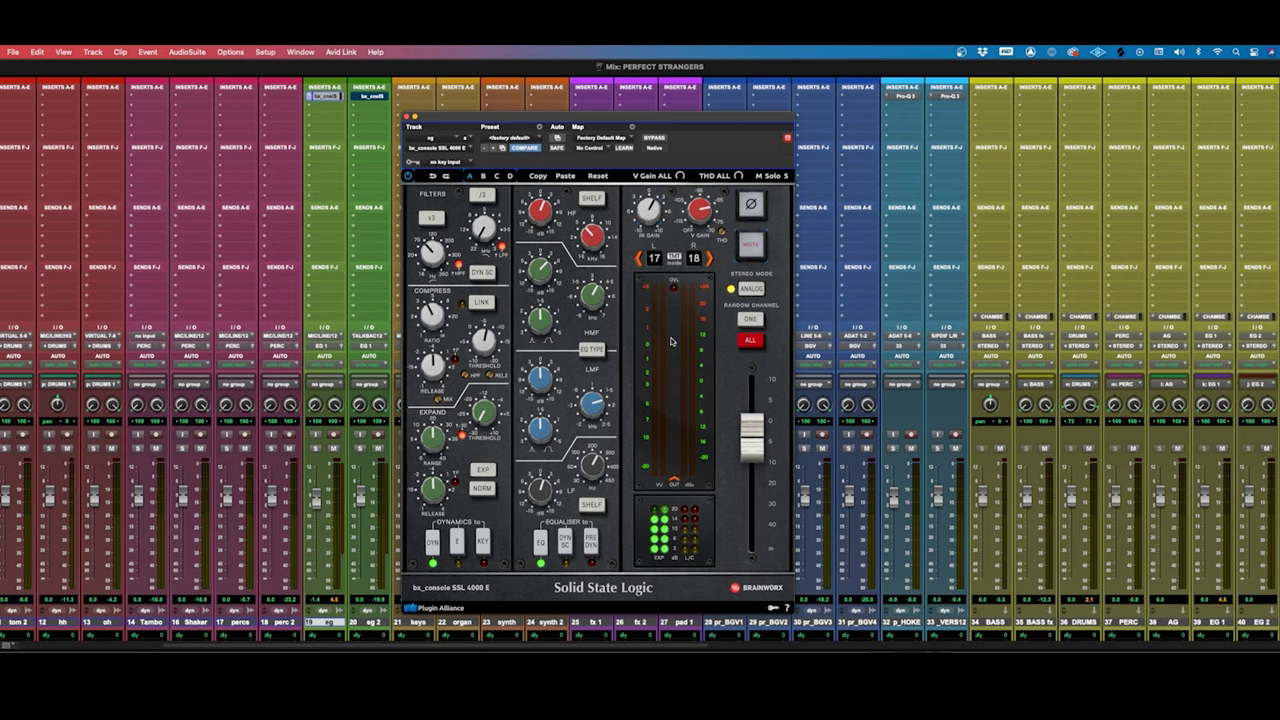
Step: Try several random TMT channel pairs for this instance of the console plug-in
click(749, 319)
click(749, 319)
click(749, 319)
Step: Set the TMT channels to 17 and 18, and close the SSL console plug-in window
drag(688, 260, 688, 272)
text(18)
click(654, 260)
text(17)
click(407, 117)
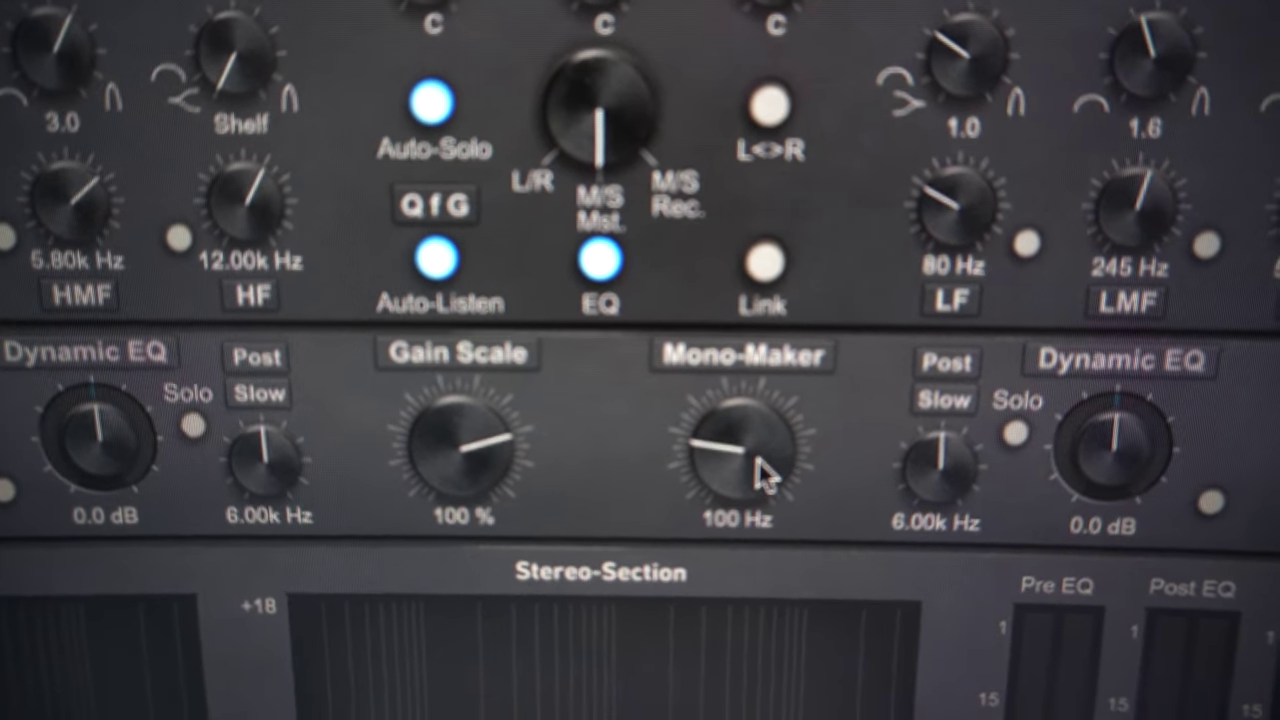
Step: Sweep the bx_digital V3 Mono-Maker frequency up and down, settling on 99 Hz
scroll(765, 460, up, 2)
scroll(763, 462, down, 4)
scroll(761, 465, up, 2)
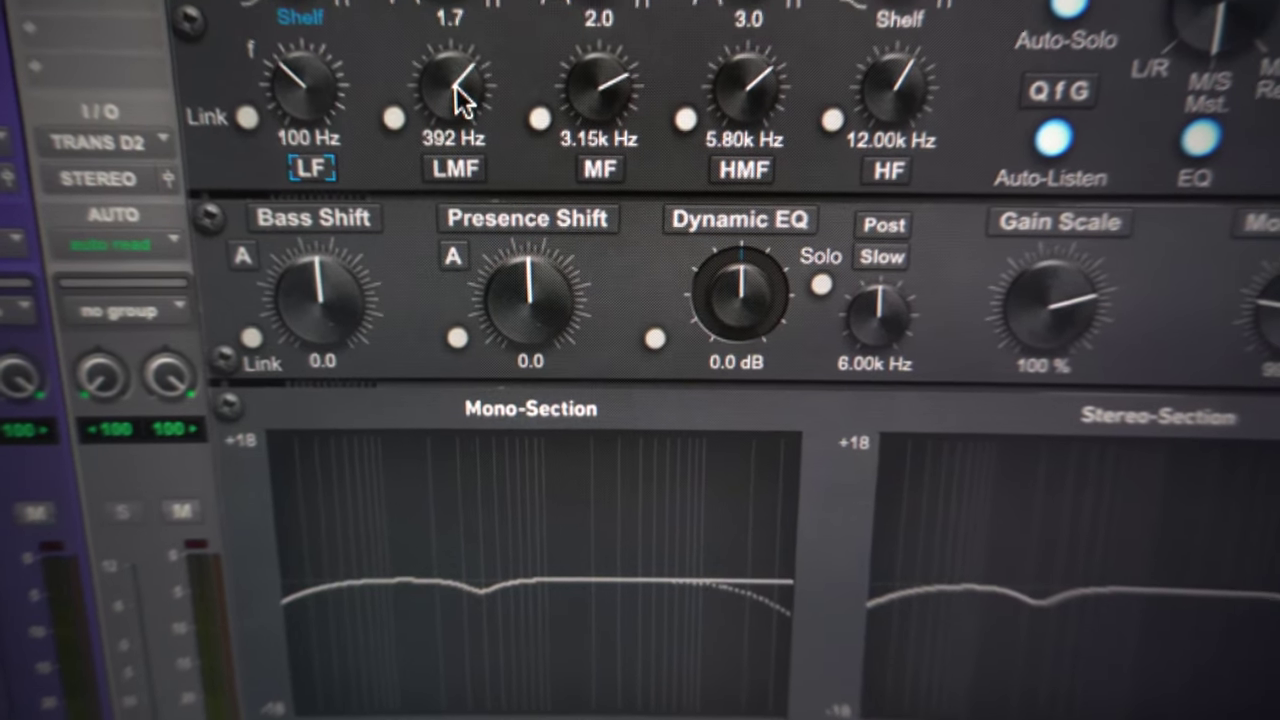
Step: Lower the mono section's LMF frequency to about 375 Hz and raise the stereo section's LMF frequency to 271 Hz
mouse_move(456, 86)
mouse_down()
mouse_move(448, 103)
mouse_move(438, 92)
mouse_up()
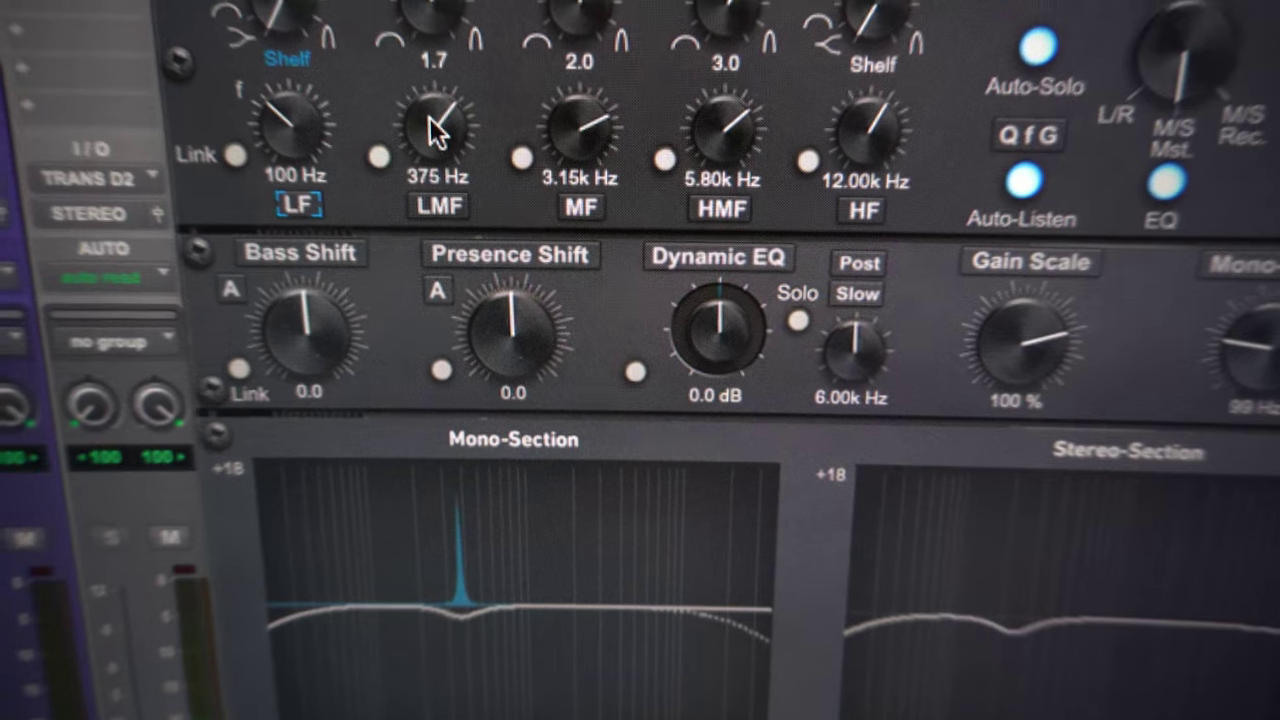
drag(430, 135, 420, 130)
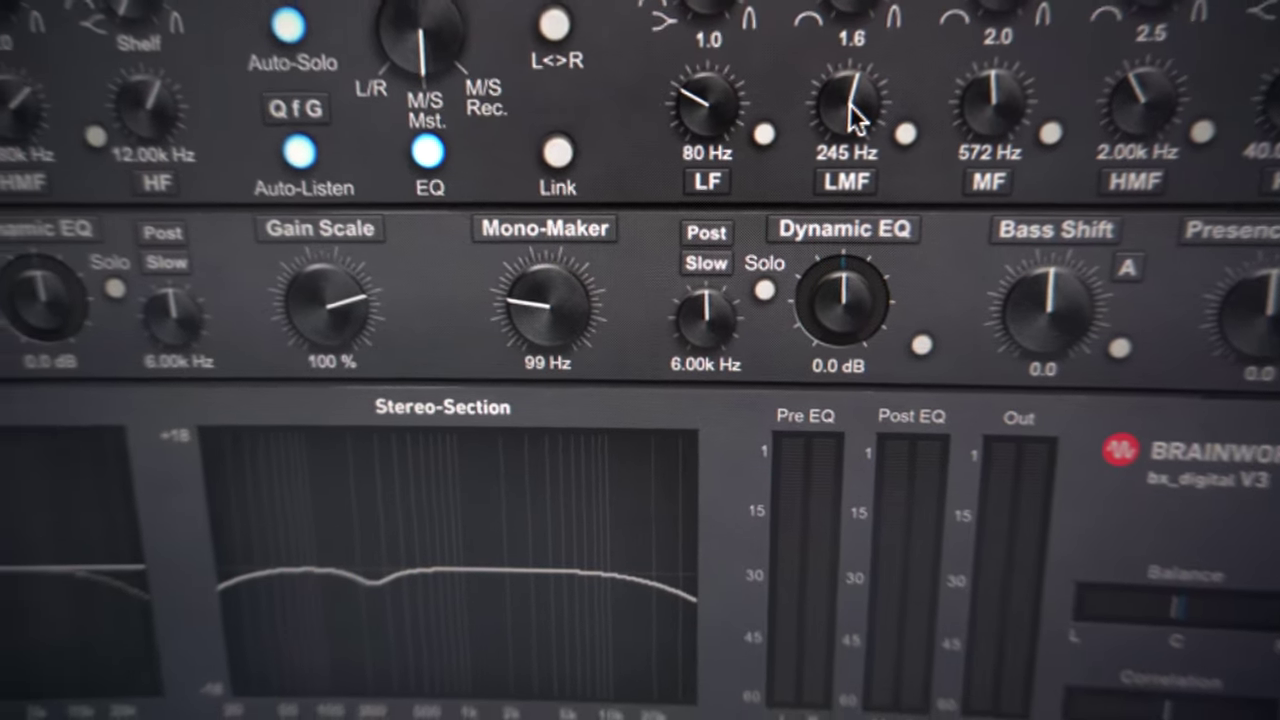
drag(849, 104, 887, 135)
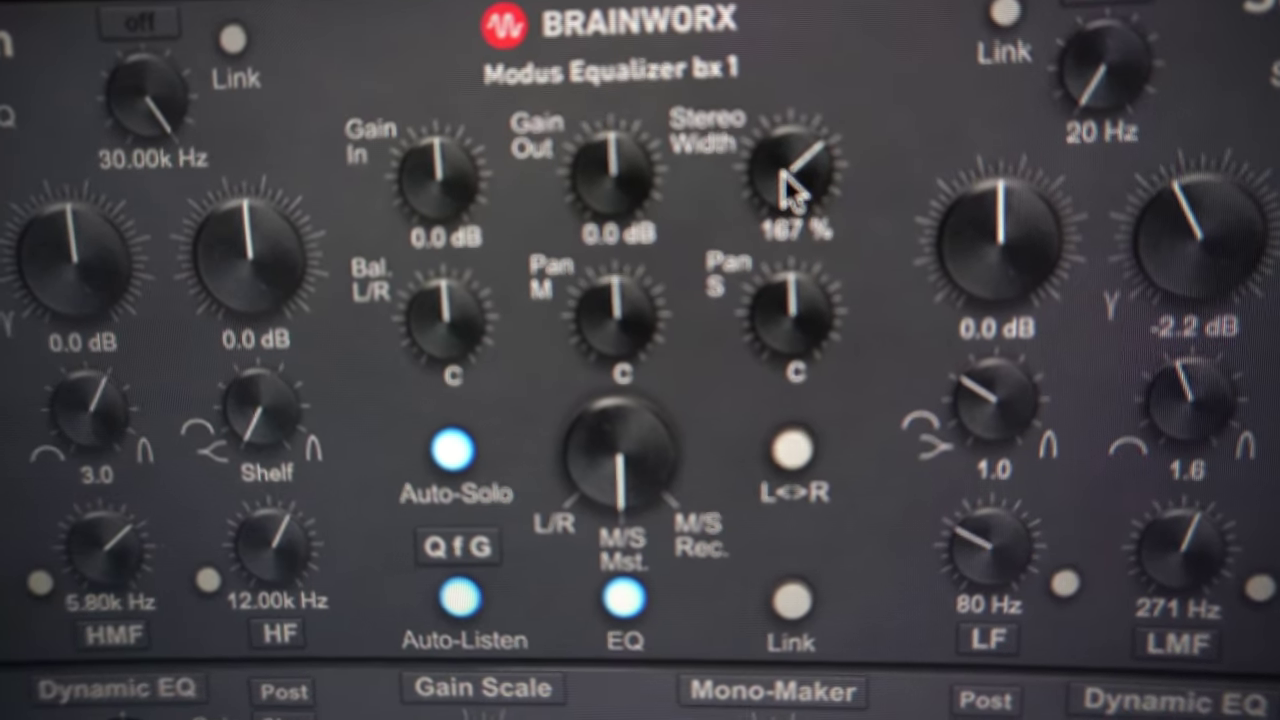
Step: Try the Stereo Width control of bx_digital V3 and reposition the stereo bus plug-in window over the mixer
drag(706, 128, 845, 197)
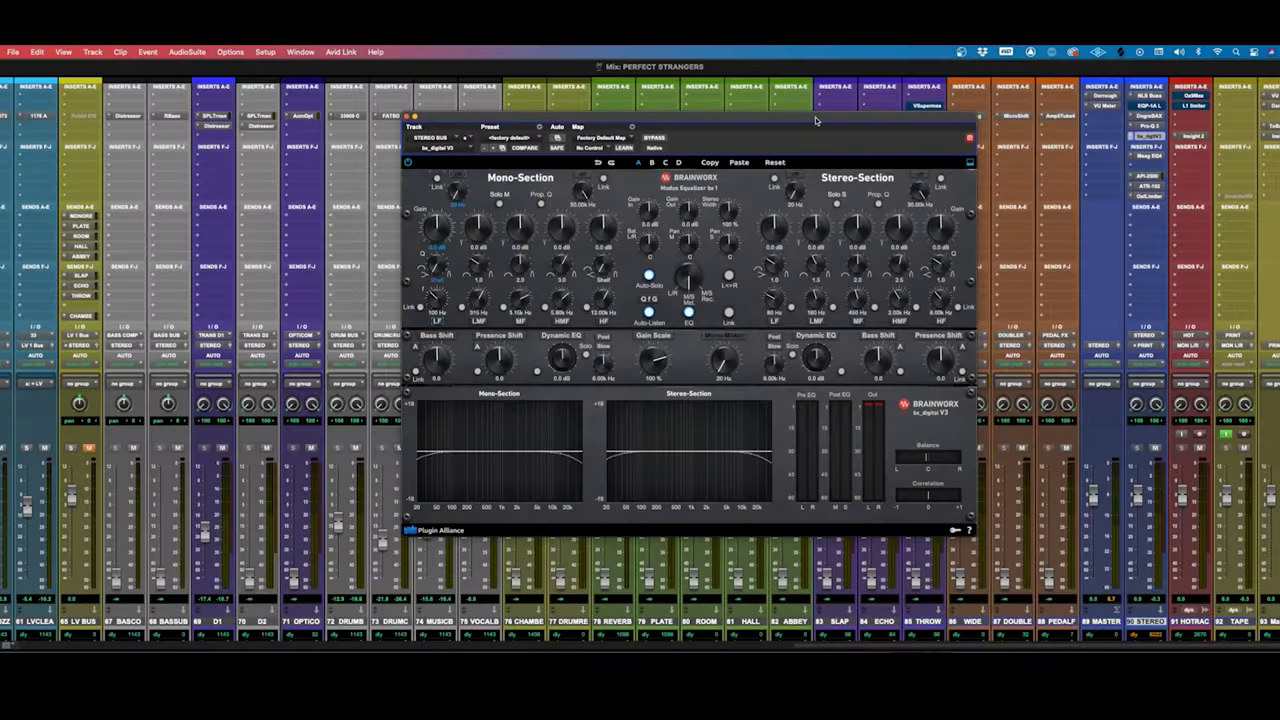
drag(818, 120, 713, 135)
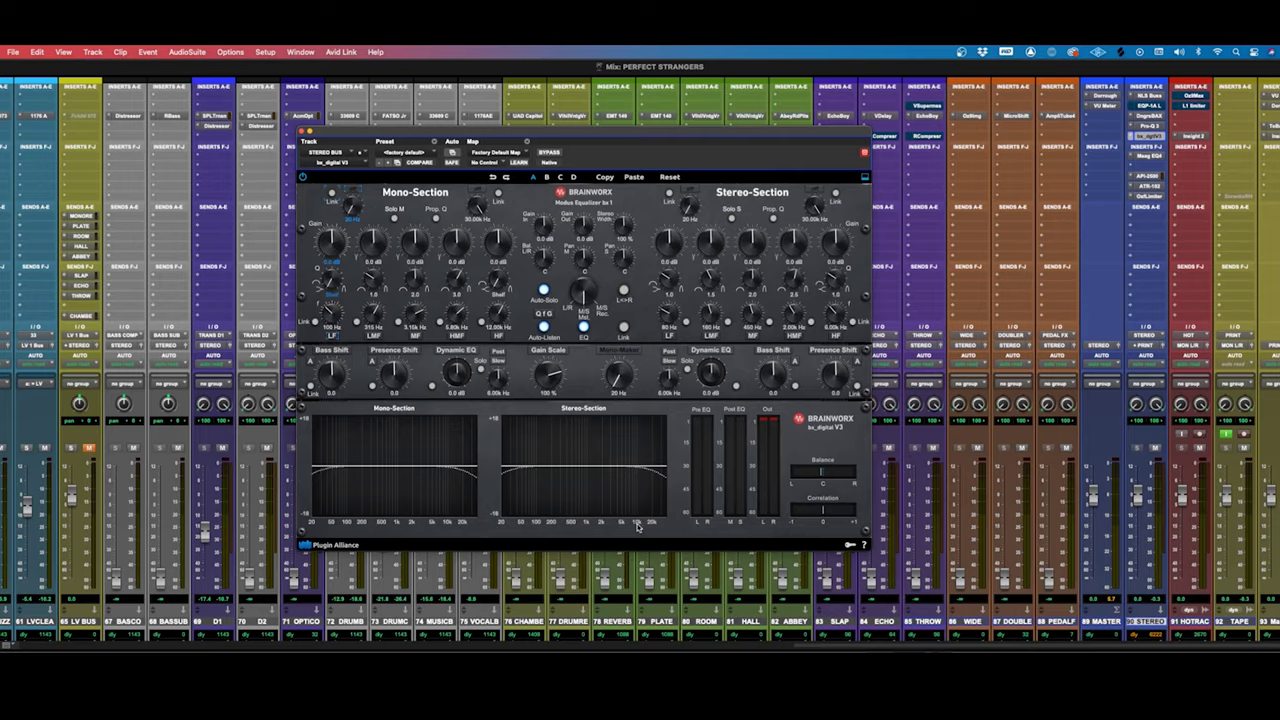
scroll(660, 585, left, 15)
scroll(660, 585, right, 15)
Step: Set the Mono-Maker frequency to 100 Hz and toggle Mono-Maker to compare the sound, leaving it engaged
click(612, 352)
drag(618, 379, 617, 357)
click(620, 351)
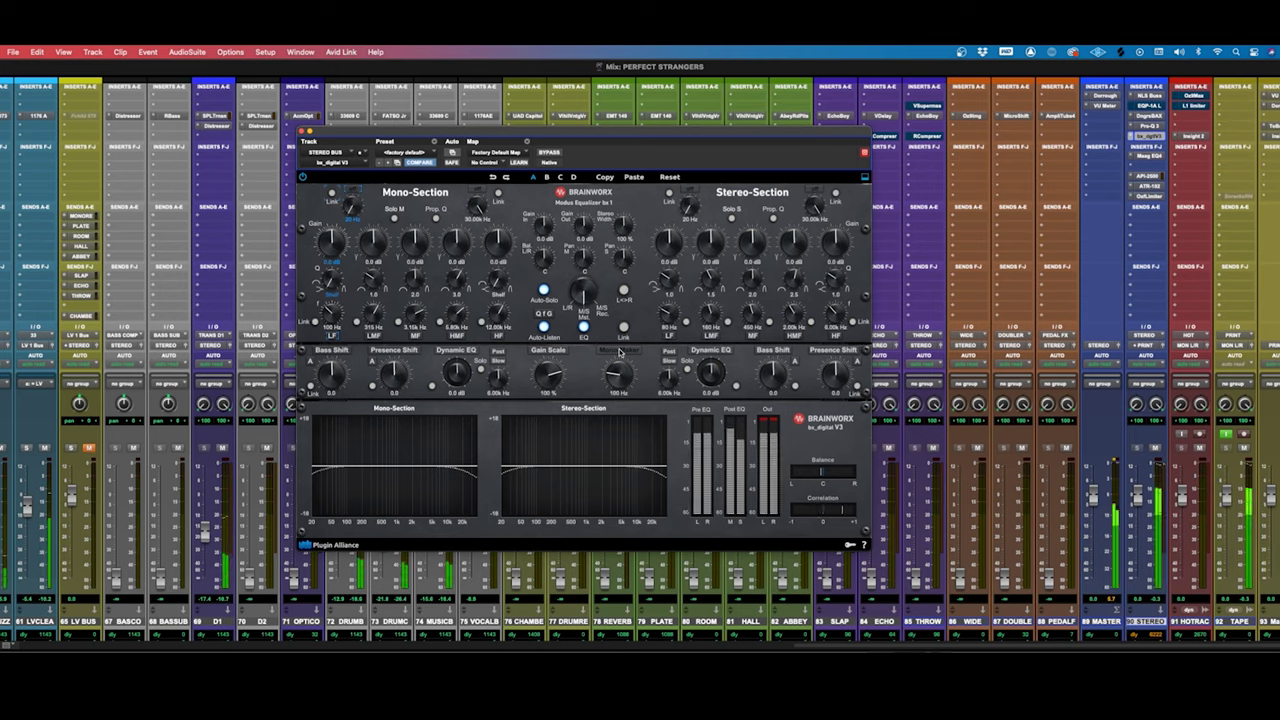
click(620, 351)
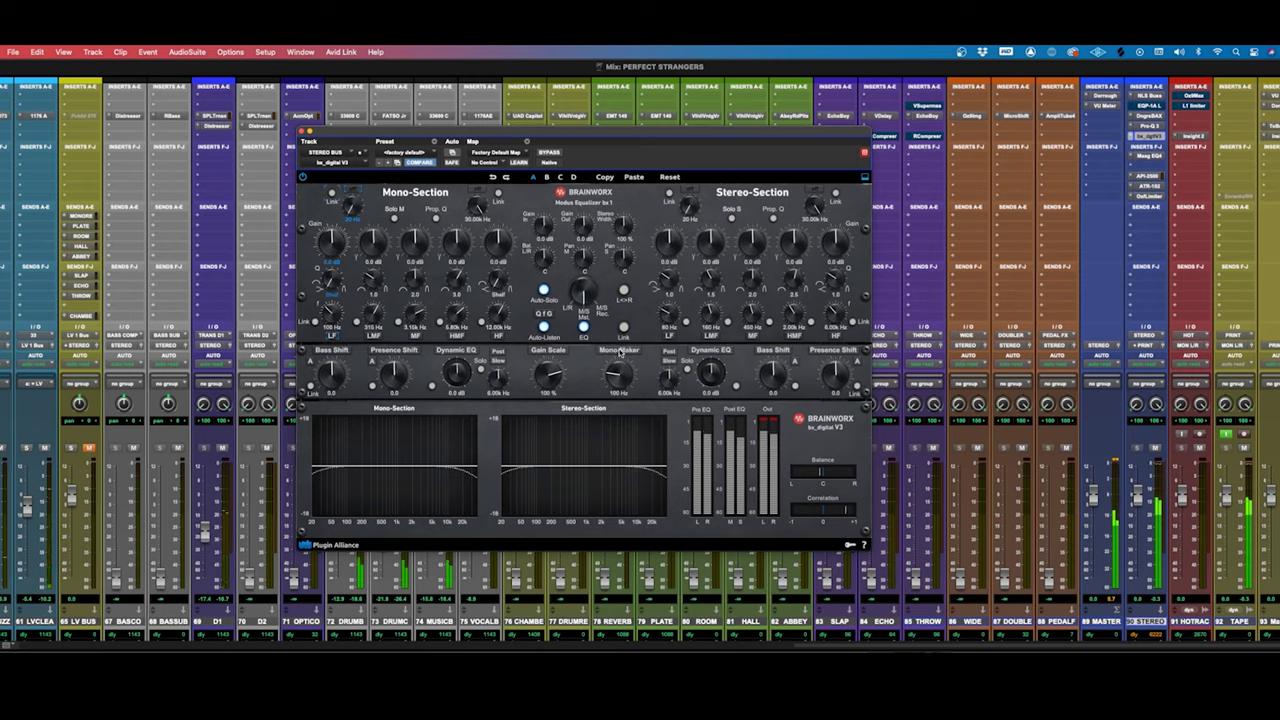
click(620, 351)
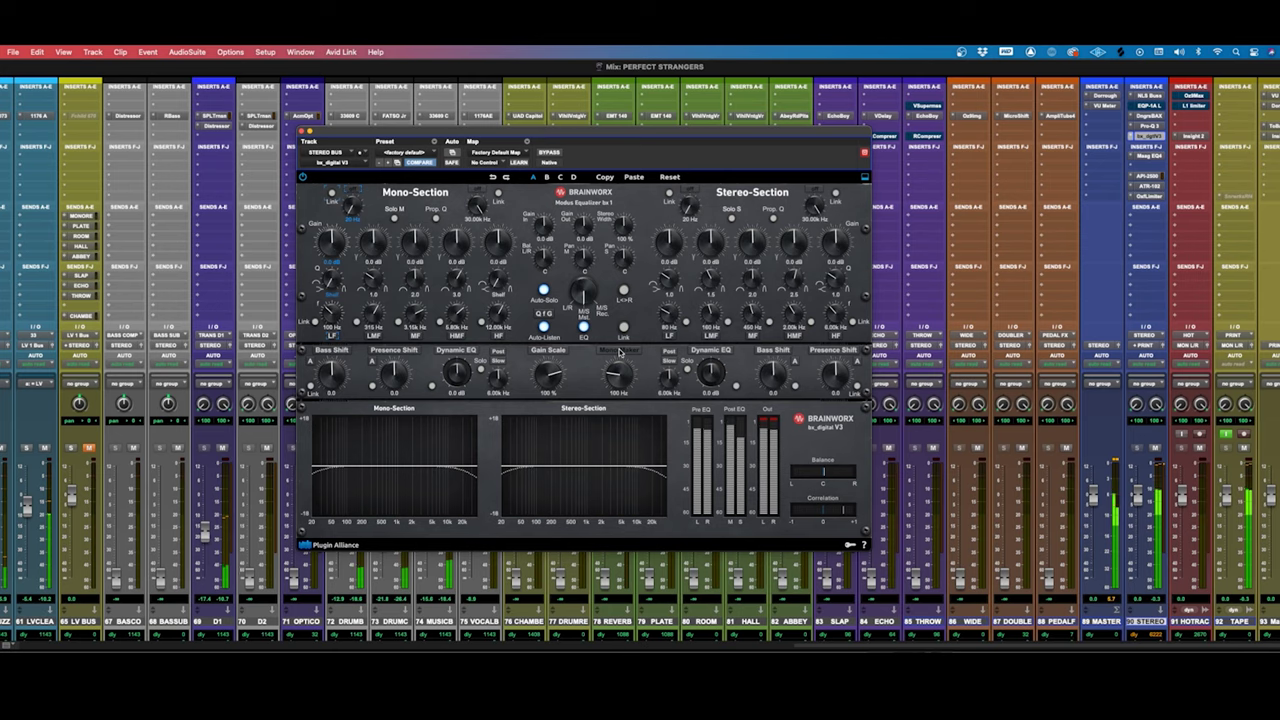
click(624, 354)
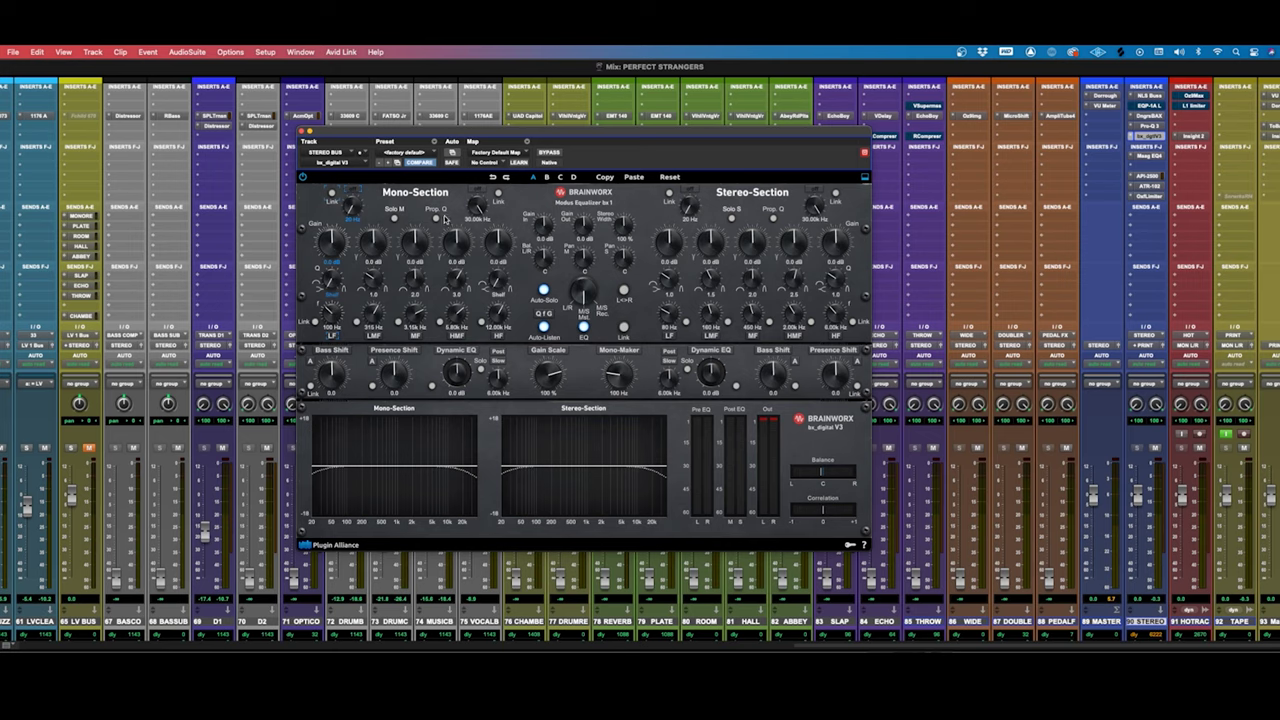
Step: Turn on the 20 Hz low-cut filters in both the mono and stereo sections
drag(354, 191, 354, 198)
drag(692, 192, 692, 196)
Step: Adjust the mono section's LMF Q and sweep its frequency between the low mids, settling on about 390 Hz
drag(375, 283, 372, 276)
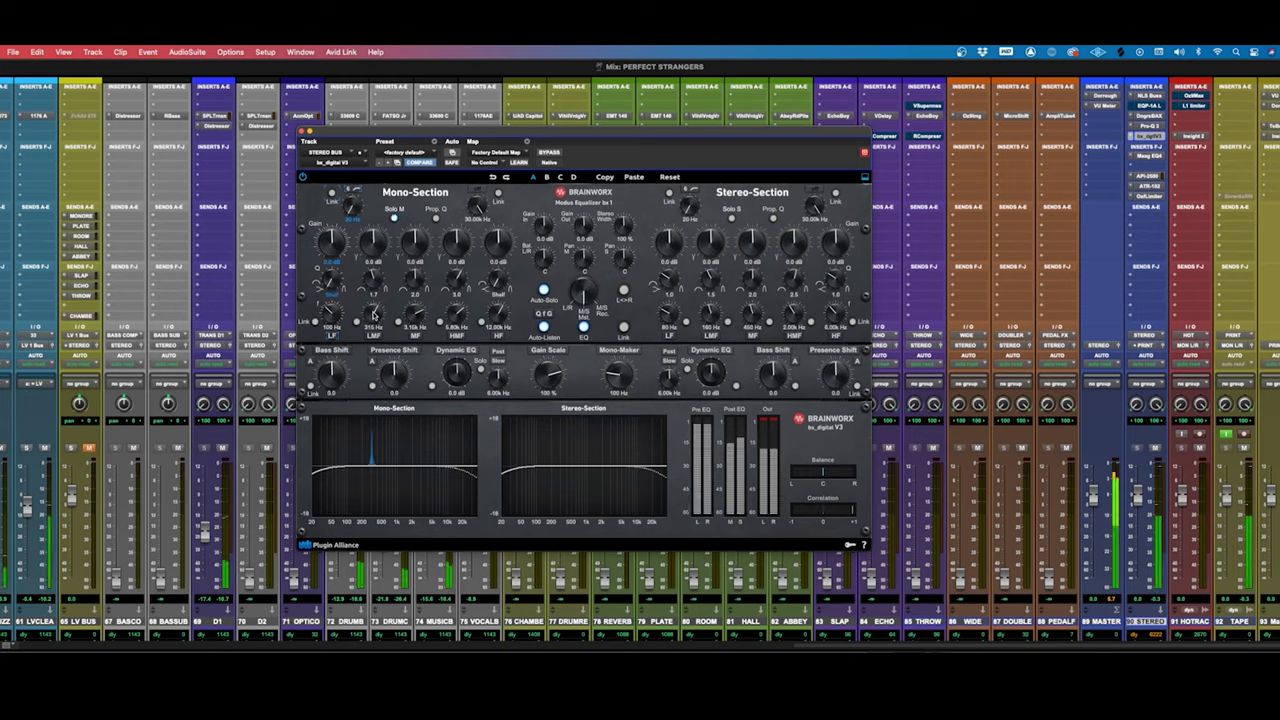
mouse_move(373, 313)
mouse_down()
mouse_move(359, 324)
mouse_move(367, 312)
mouse_up()
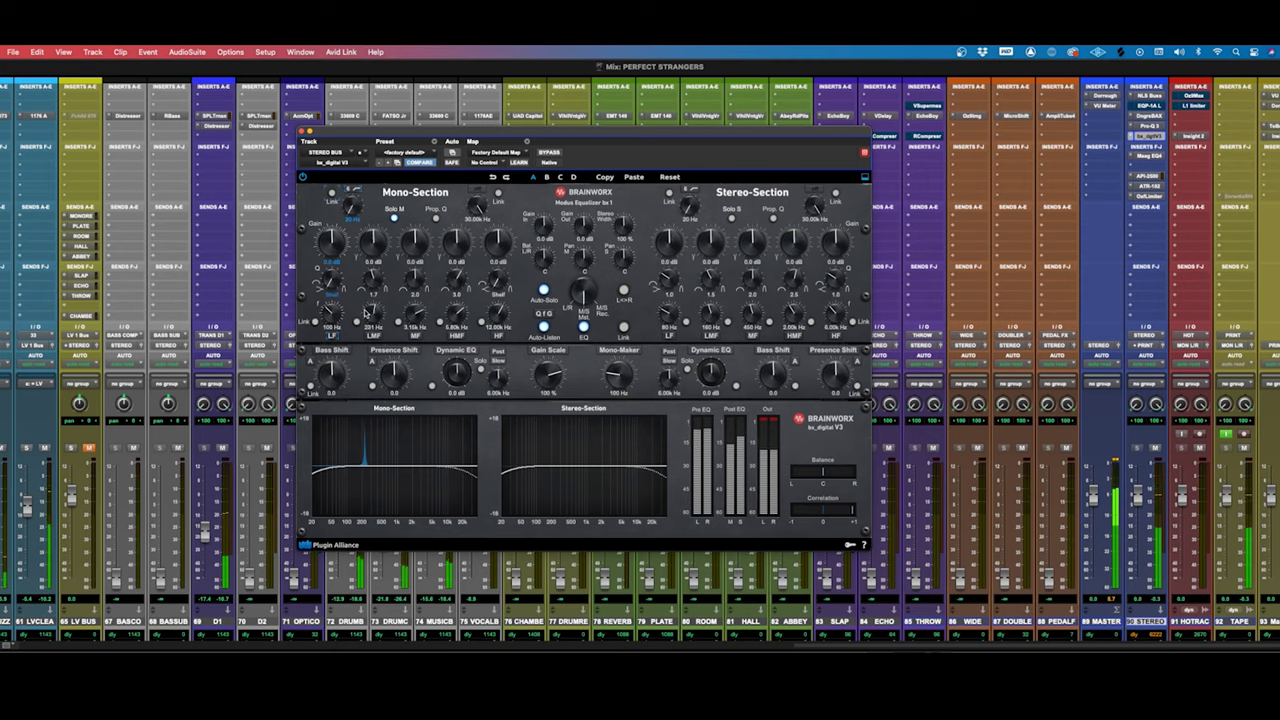
drag(367, 312, 368, 310)
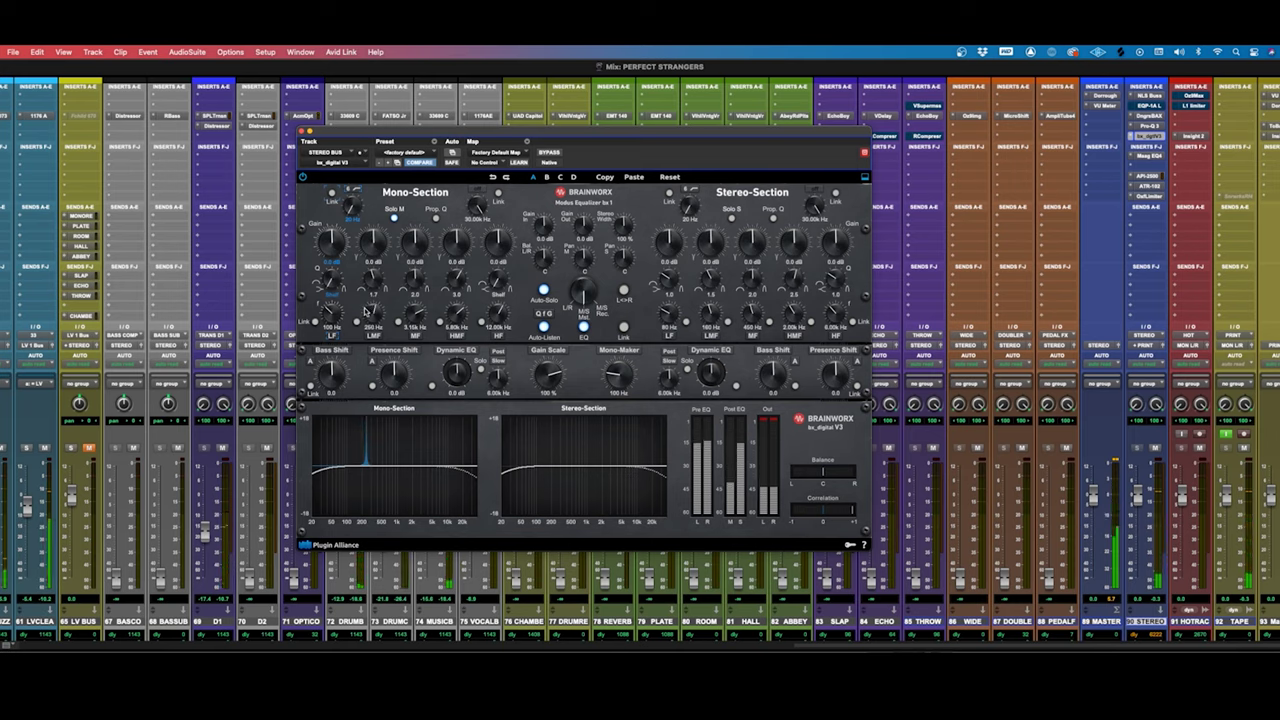
drag(367, 311, 367, 304)
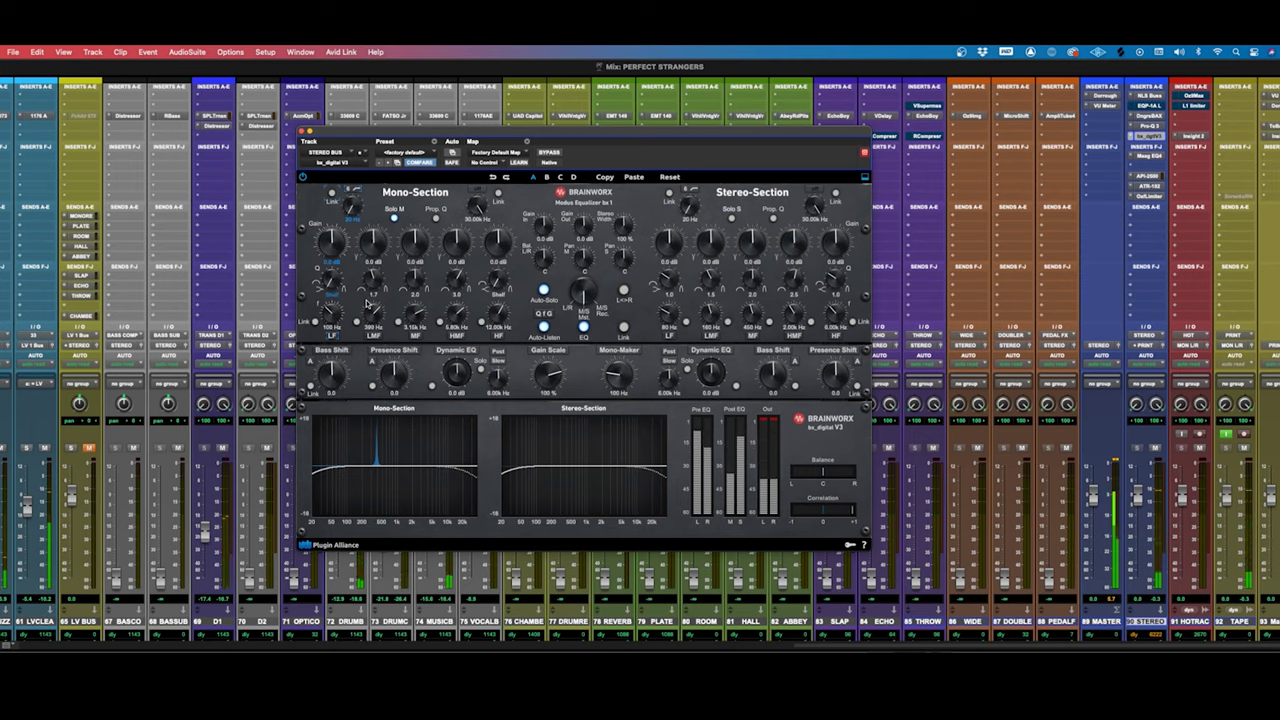
drag(367, 305, 367, 304)
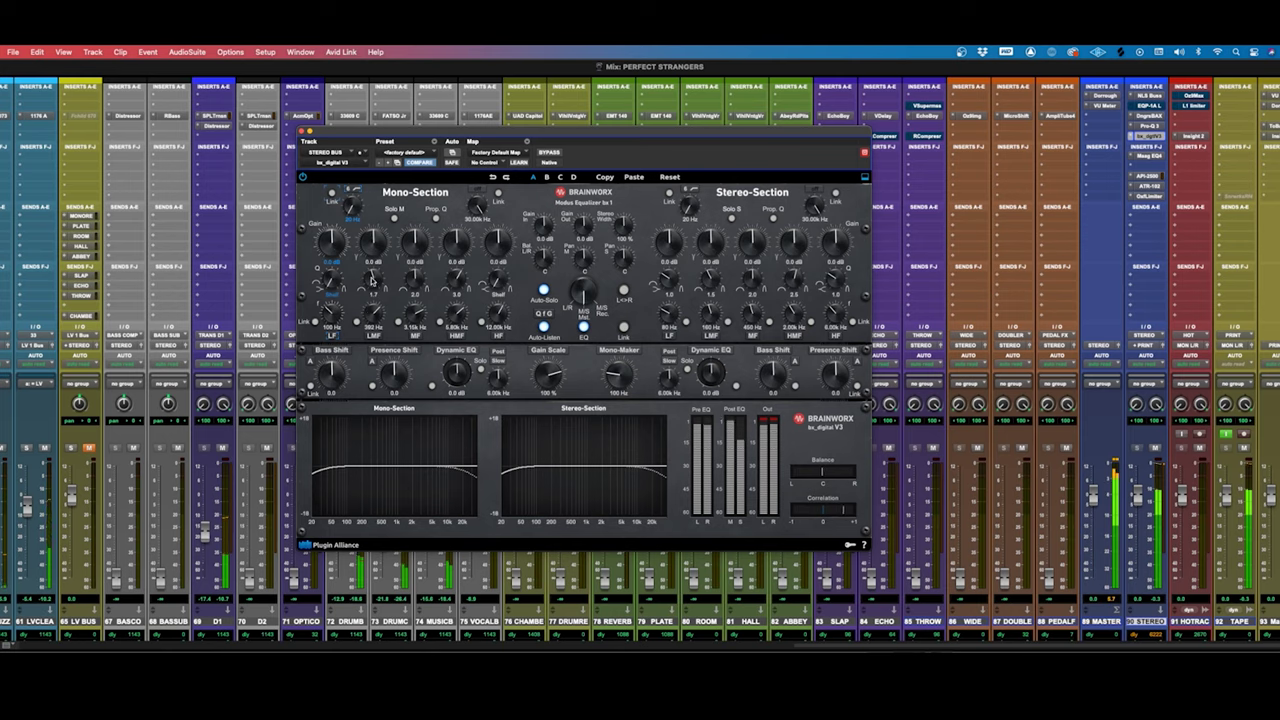
Step: Cut the mono section's LMF gain by about 1.8 dB and toggle the band off and on to compare
drag(372, 244, 372, 246)
click(373, 337)
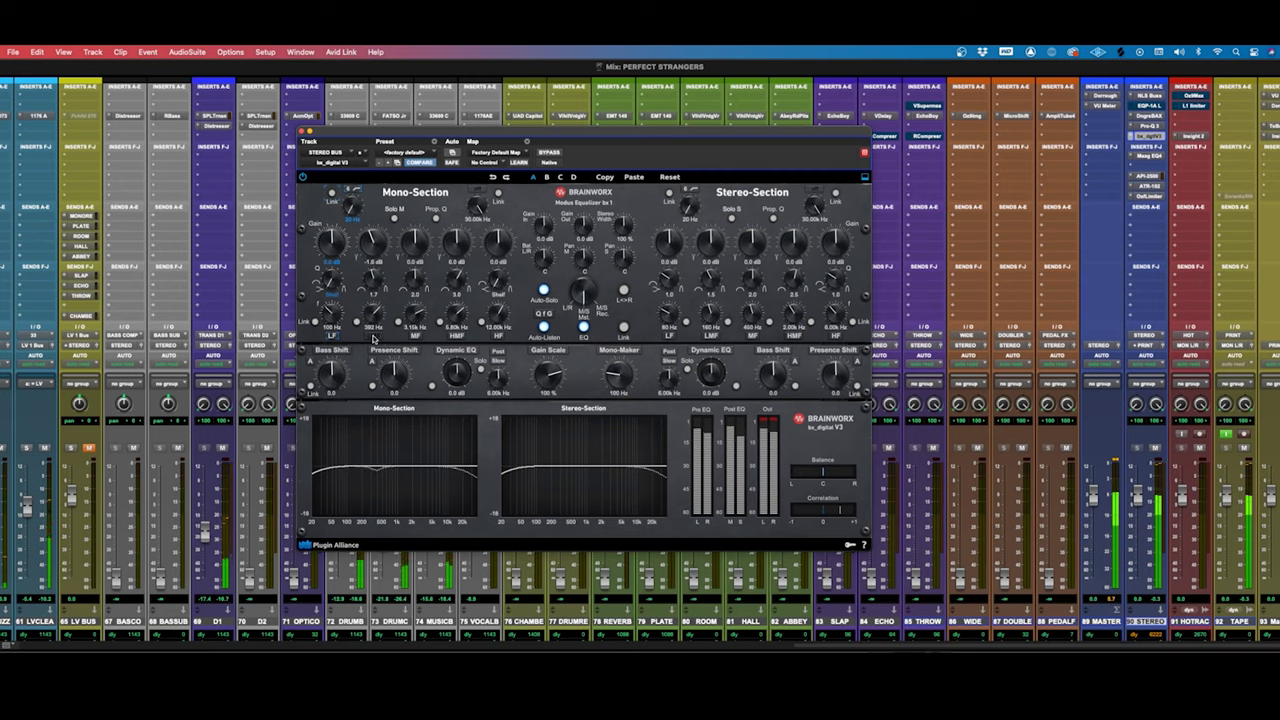
click(373, 338)
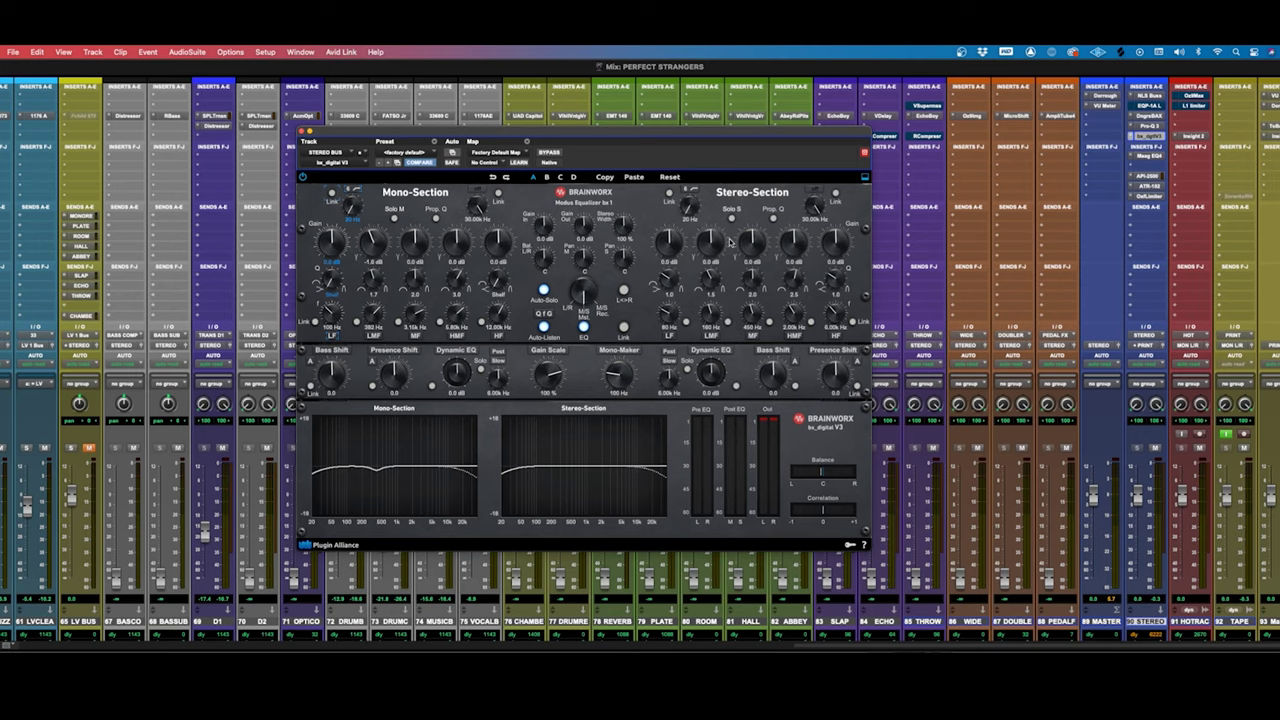
Step: Sweep the stereo section's MF frequency, settling on about 572 Hz
drag(742, 321, 752, 314)
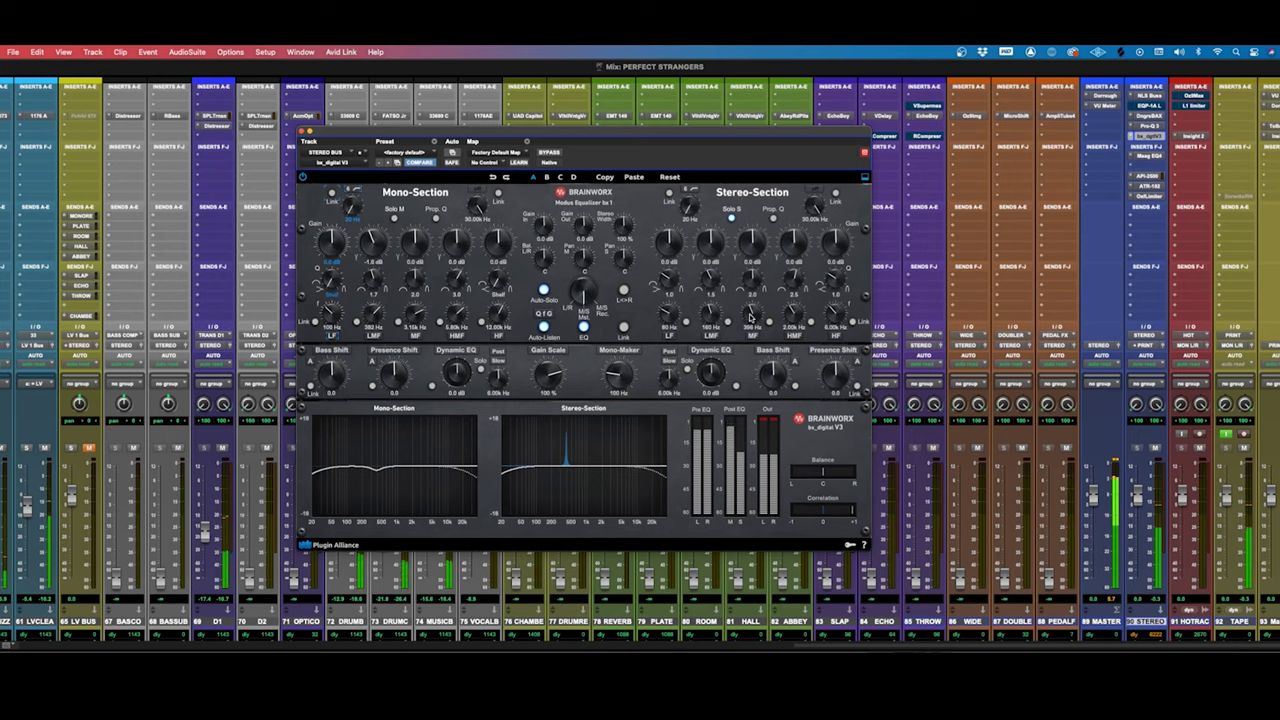
drag(750, 318, 752, 313)
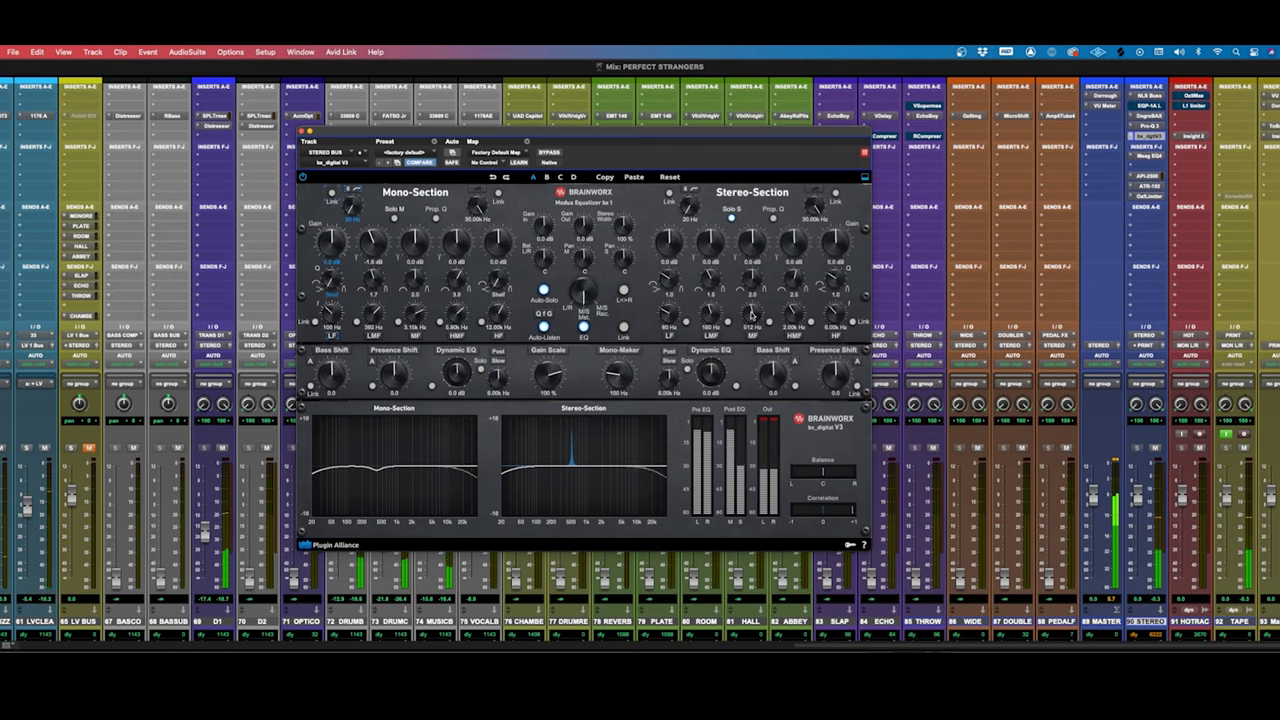
drag(752, 314, 752, 314)
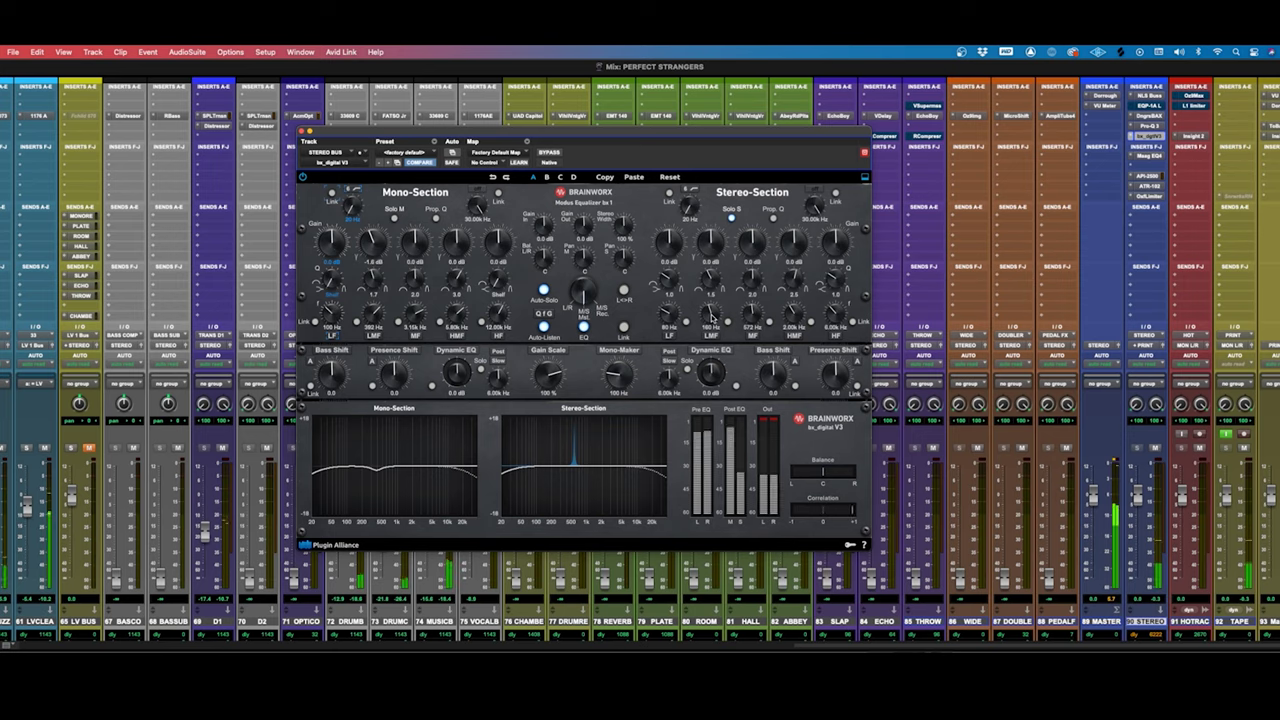
Step: Sweep the stereo section's LMF frequency up and down between about 200 and 250 Hz, settling on 245 Hz
scroll(712, 315, up, 3)
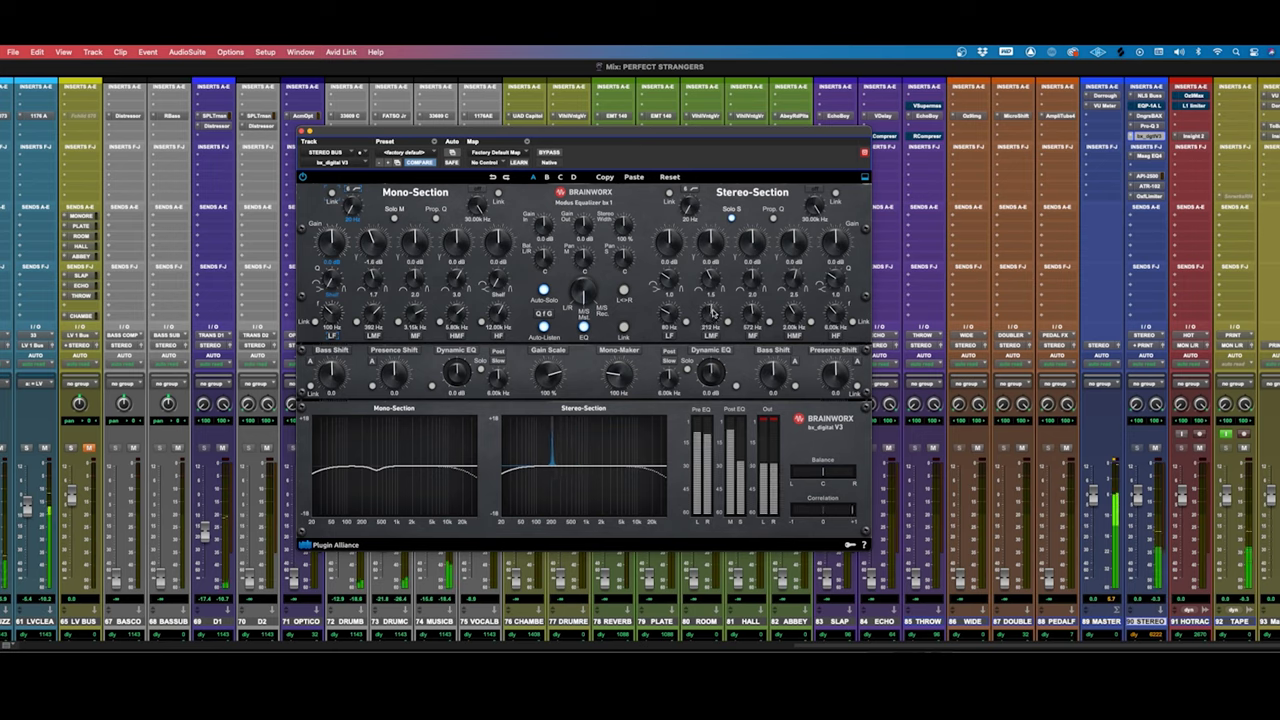
scroll(712, 312, up, 2)
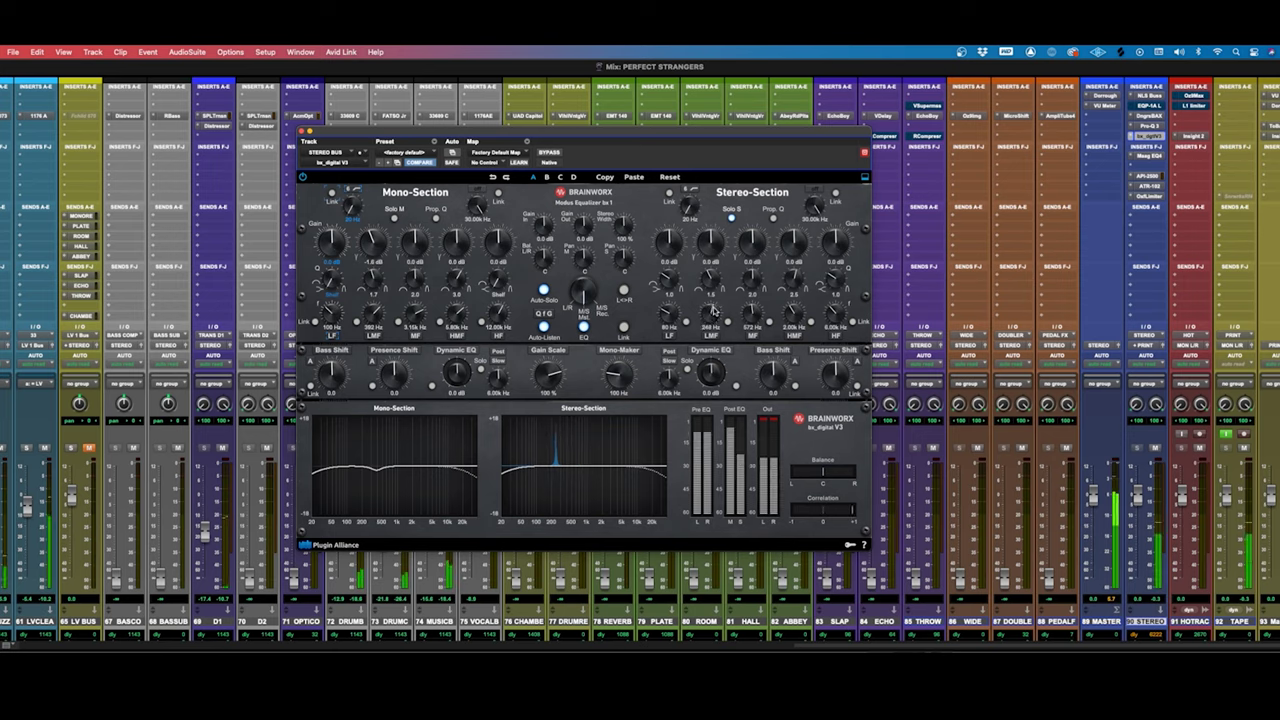
scroll(714, 311, up, 1)
scroll(714, 311, up, 1)
scroll(714, 311, down, 2)
scroll(714, 311, down, 2)
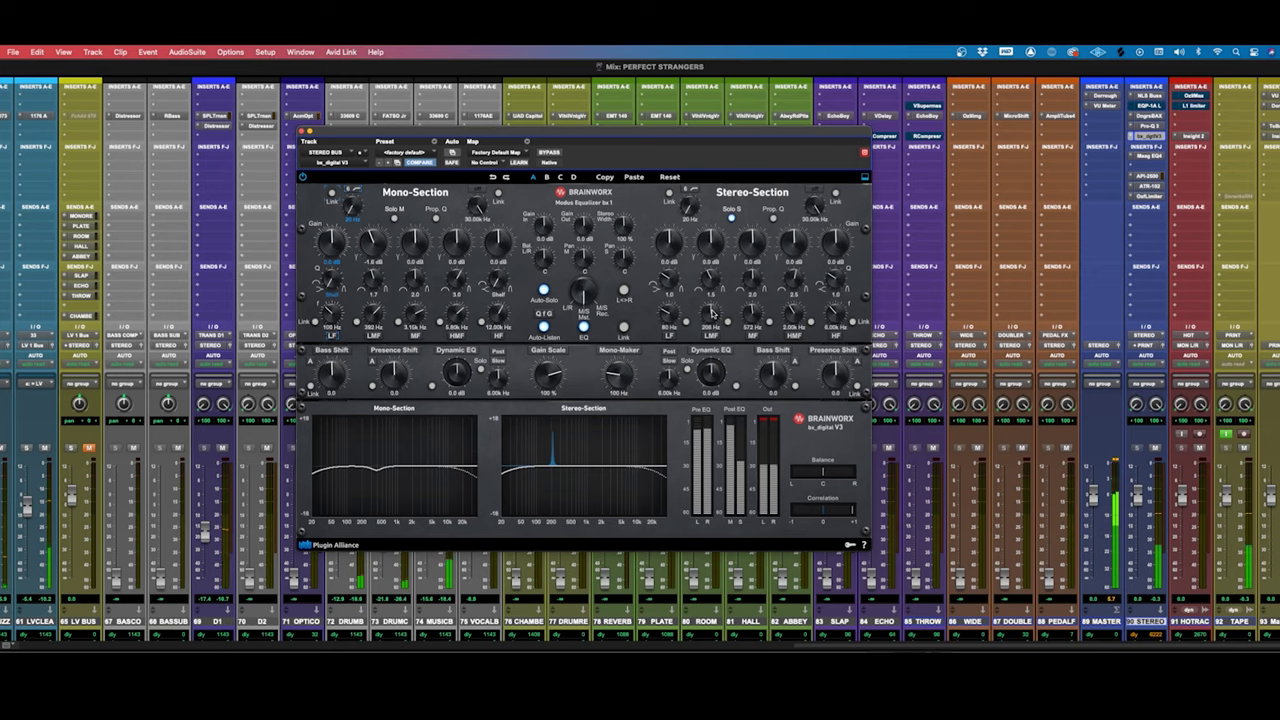
scroll(713, 313, down, 2)
scroll(713, 313, up, 2)
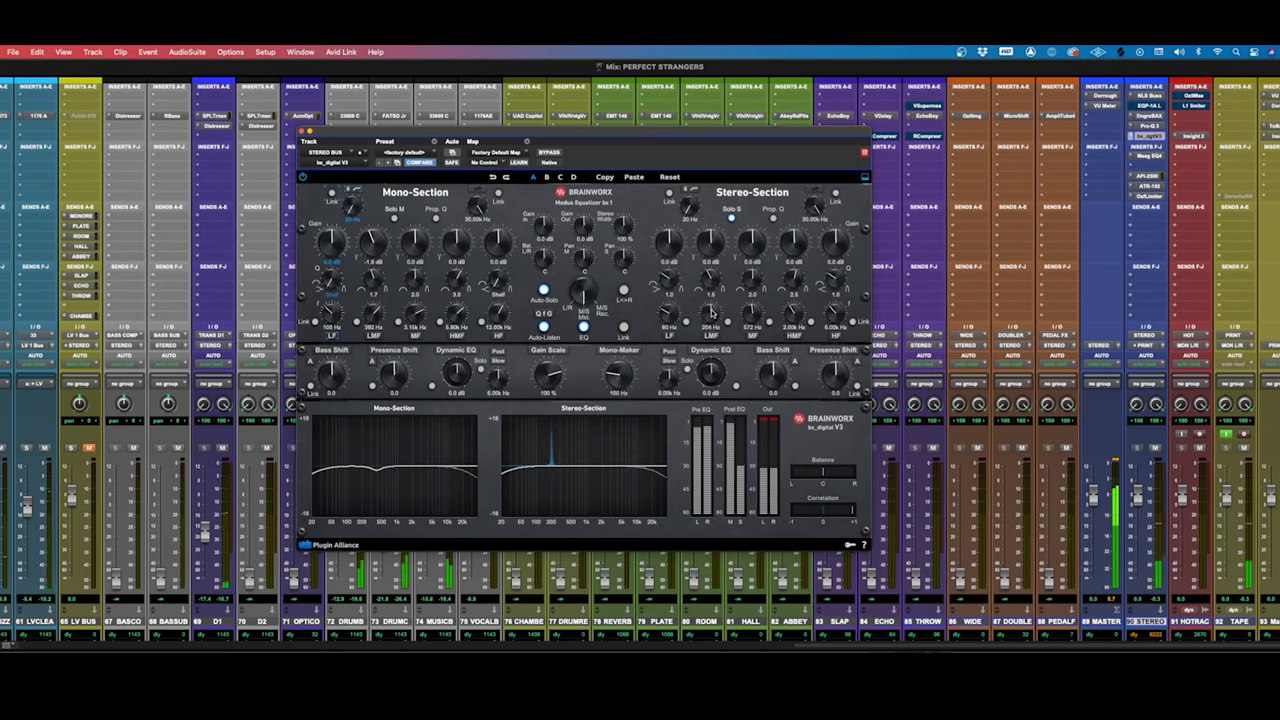
scroll(713, 313, up, 2)
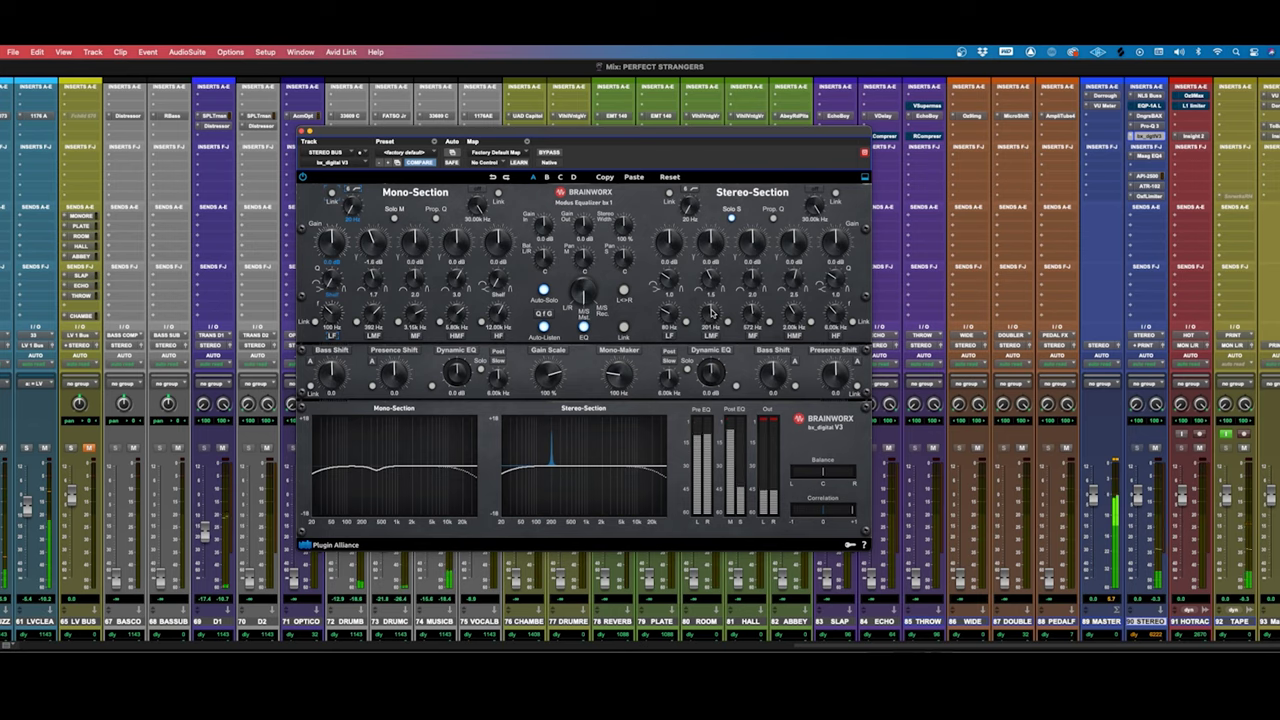
scroll(713, 313, up, 1)
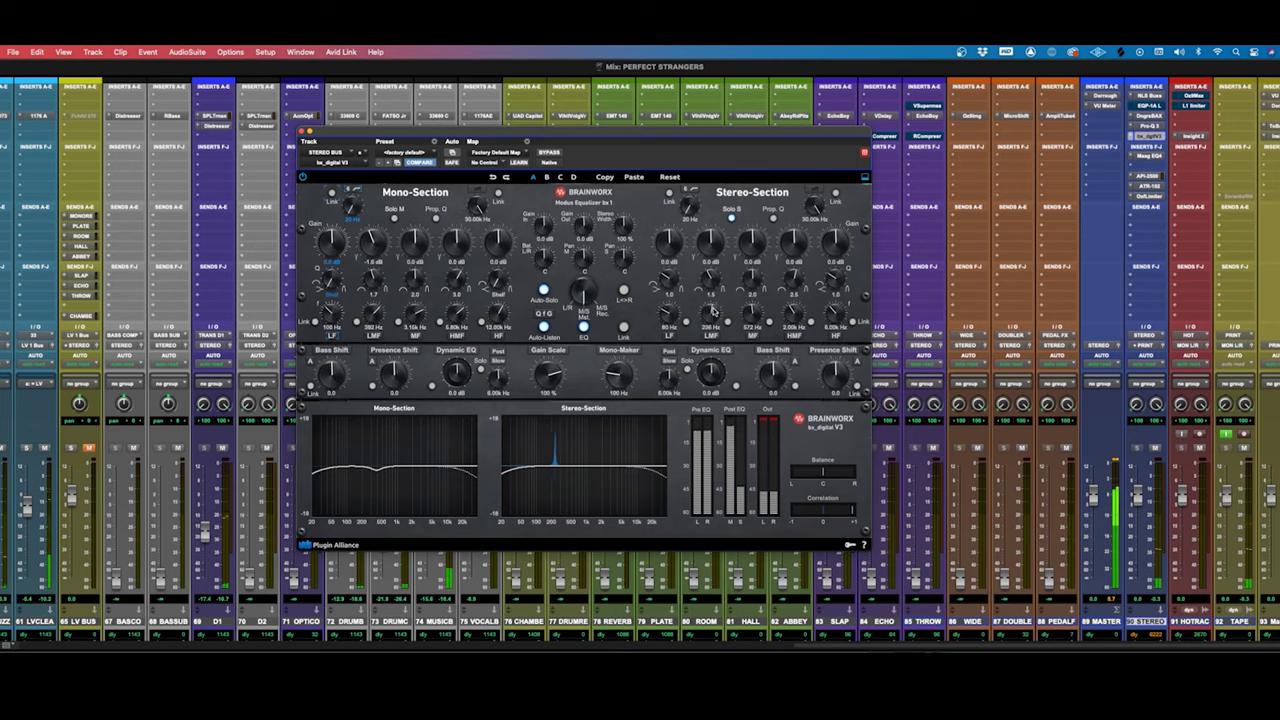
scroll(713, 313, down, 1)
scroll(713, 313, up, 1)
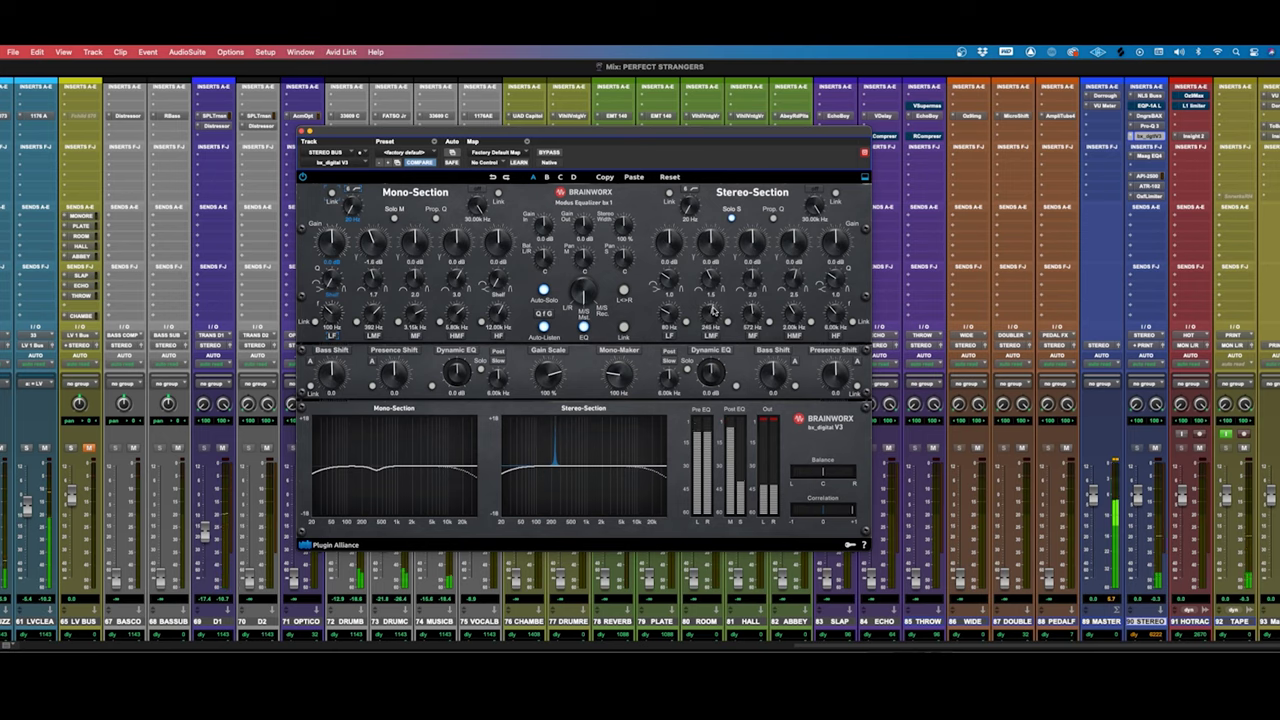
scroll(713, 313, up, 1)
scroll(713, 311, up, 1)
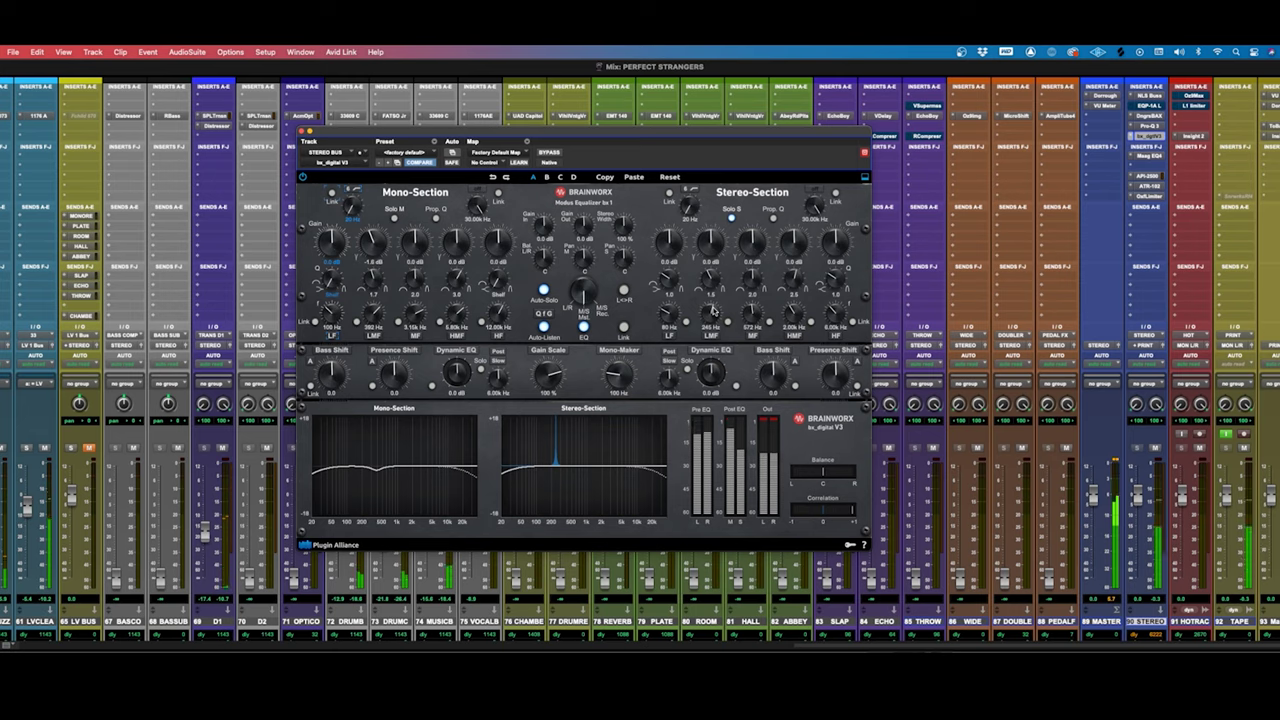
Step: Adjust the stereo section's LMF Q, cut its gain by 2.2 dB, and stop playback
click(710, 280)
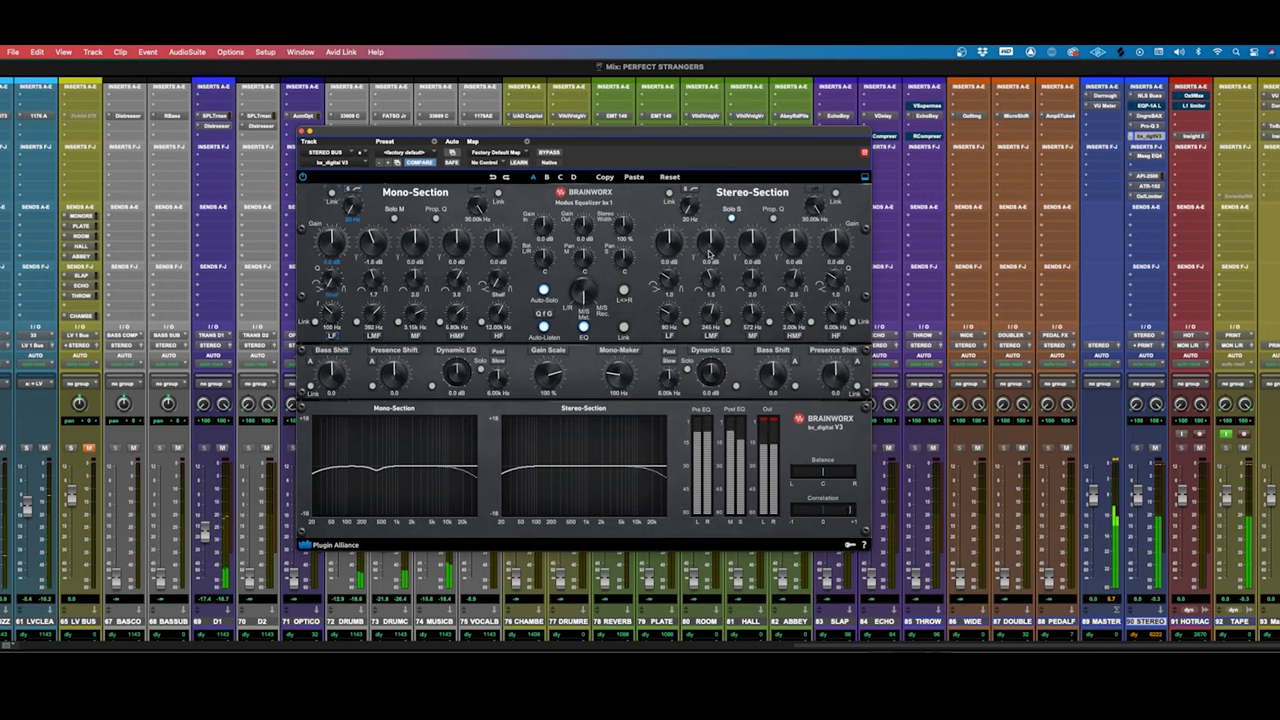
drag(707, 250, 707, 256)
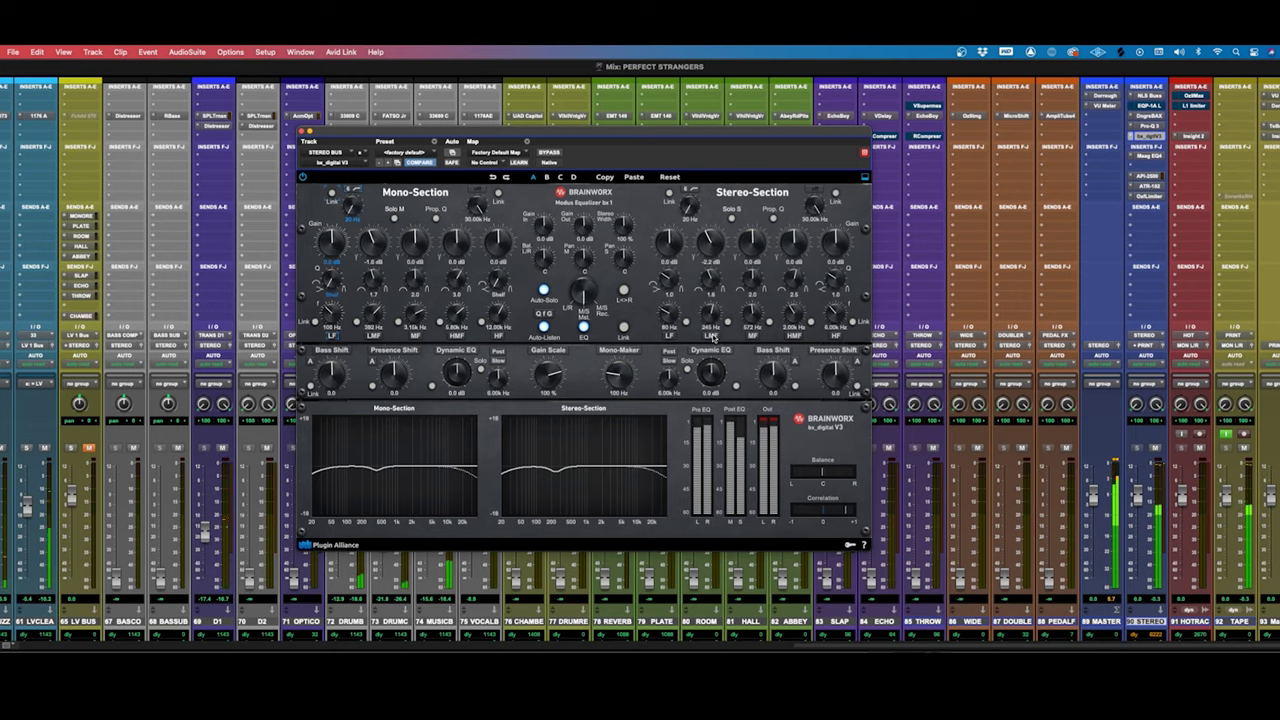
key(space)
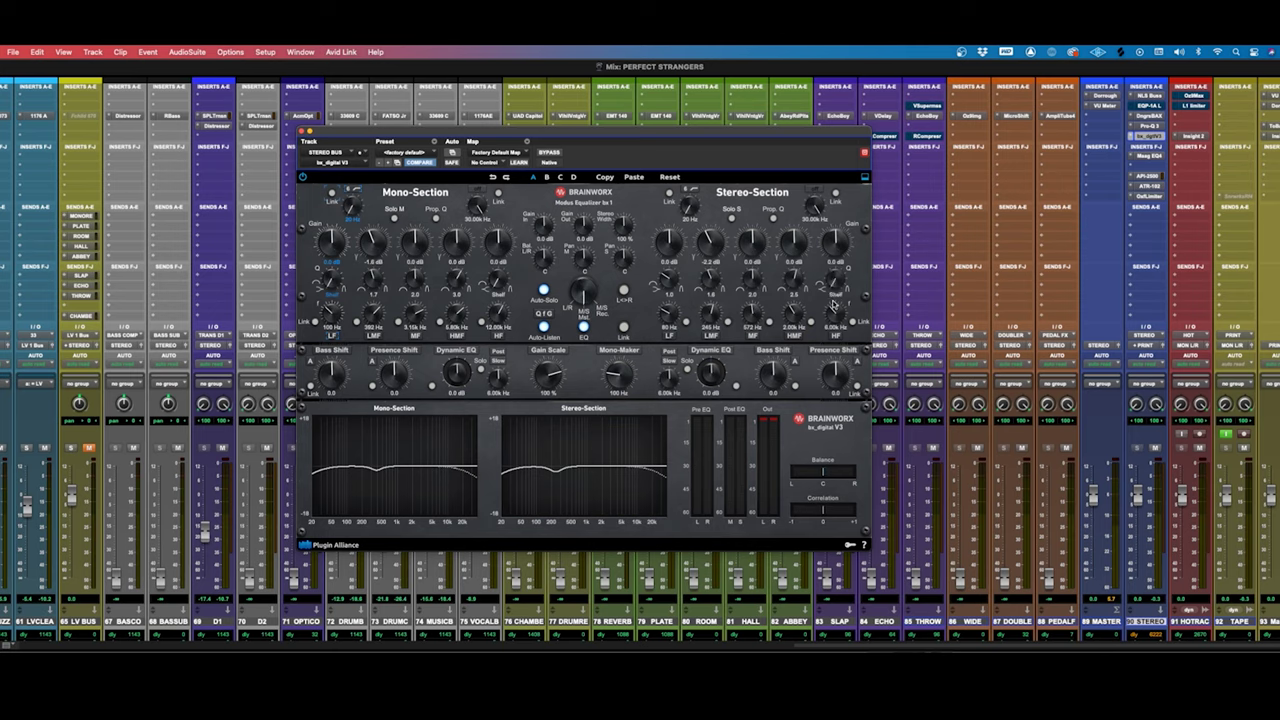
Step: Raise the stereo section's HF shelf frequency to about 40 kHz and boost its gain slightly
drag(836, 300, 831, 280)
drag(835, 249, 836, 245)
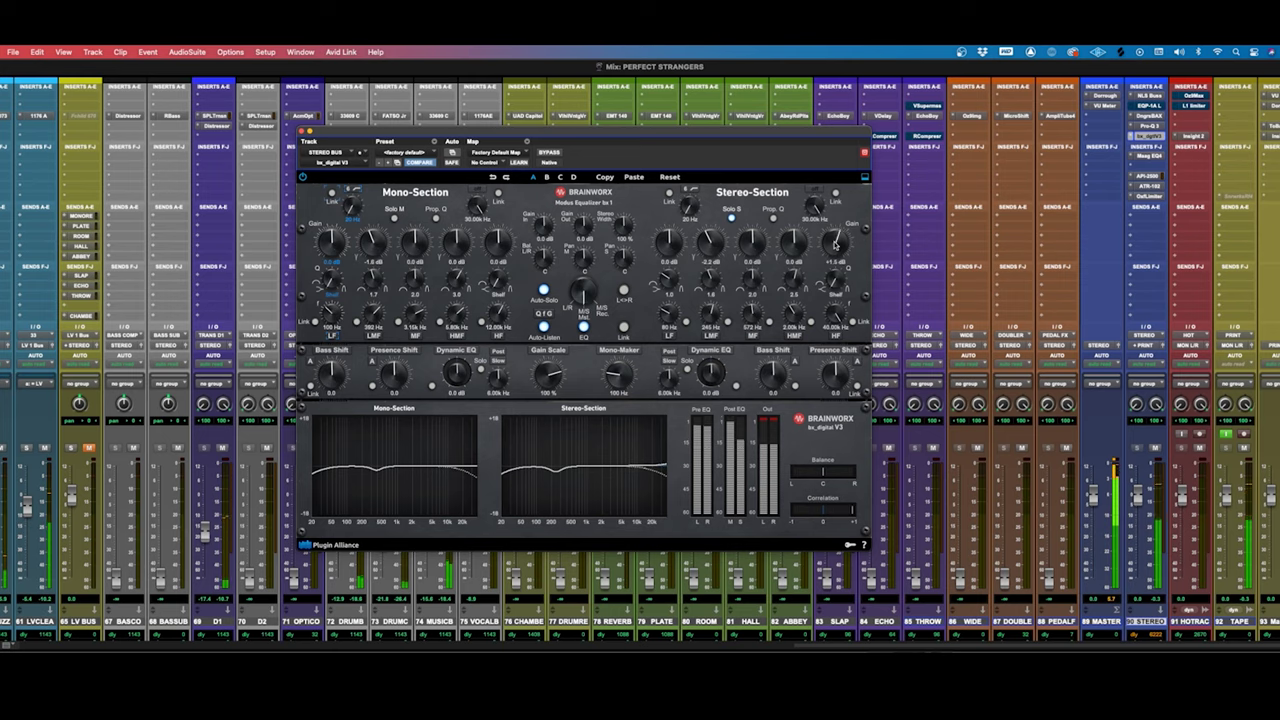
drag(835, 245, 830, 245)
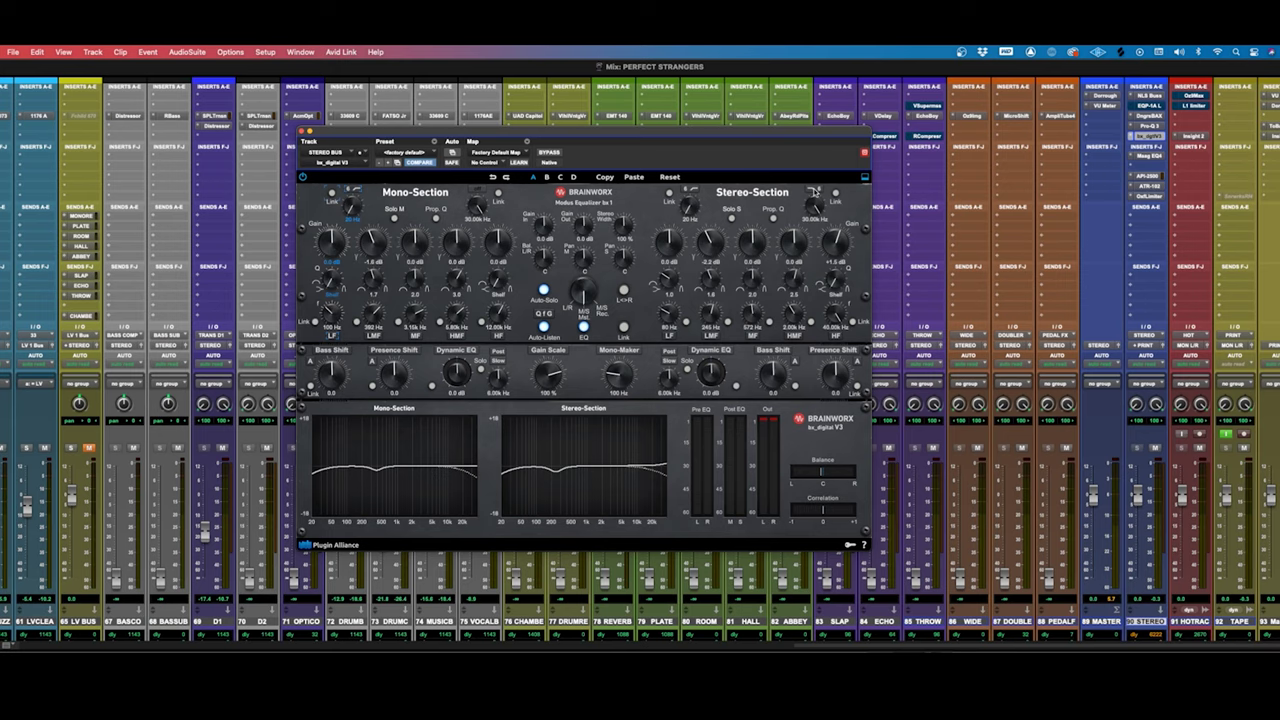
Step: Play the mix and sweep the Stereo Width up to 200 % and back down, settling on 167 %
key(space)
drag(621, 230, 624, 222)
drag(624, 224, 625, 231)
drag(623, 227, 626, 208)
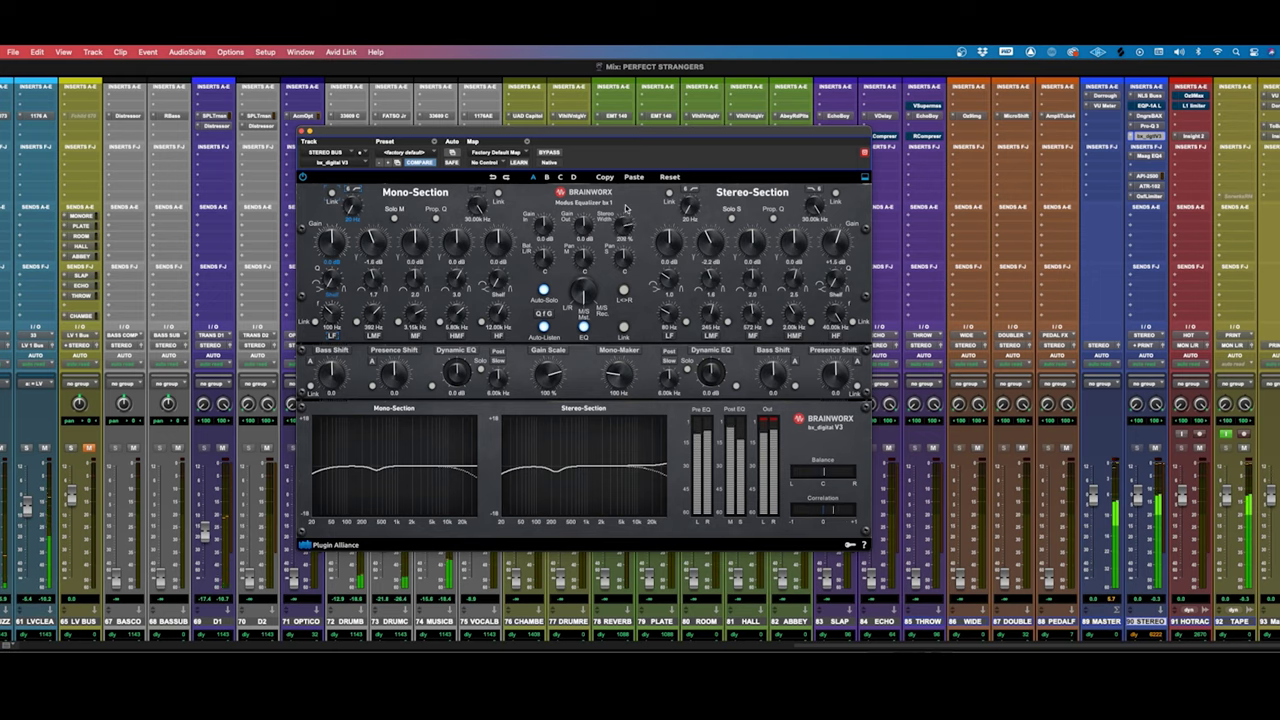
drag(624, 224, 622, 268)
drag(621, 268, 622, 232)
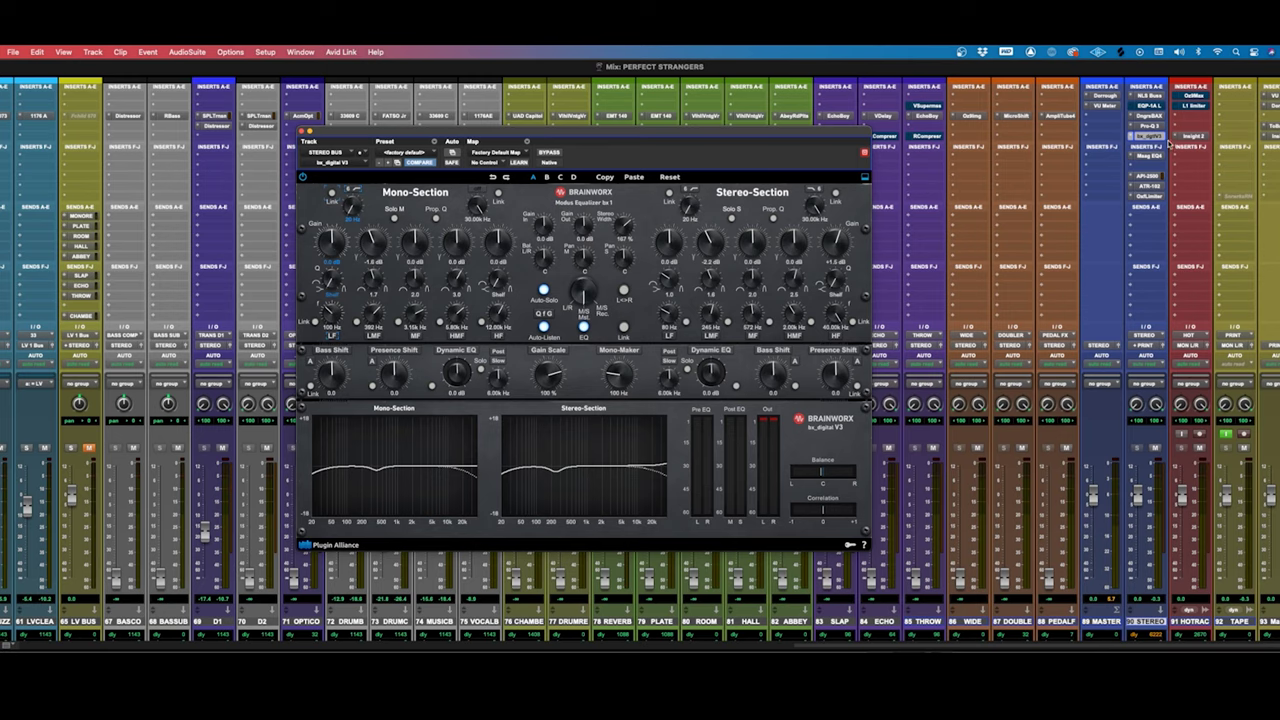
Step: Open the stereo bus's Maag EQ4 and adjust its Air Gain with the Air Band at 40 kHz
click(1148, 126)
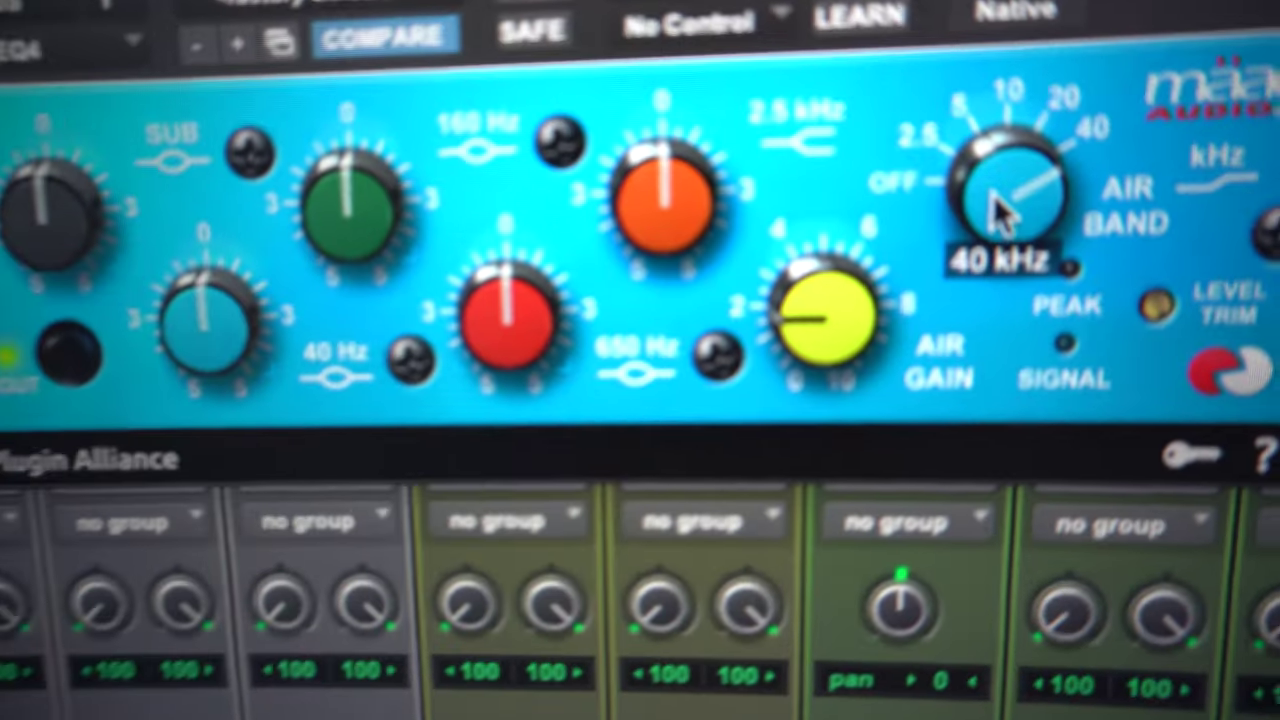
drag(1279, 326, 1279, 357)
drag(910, 375, 930, 305)
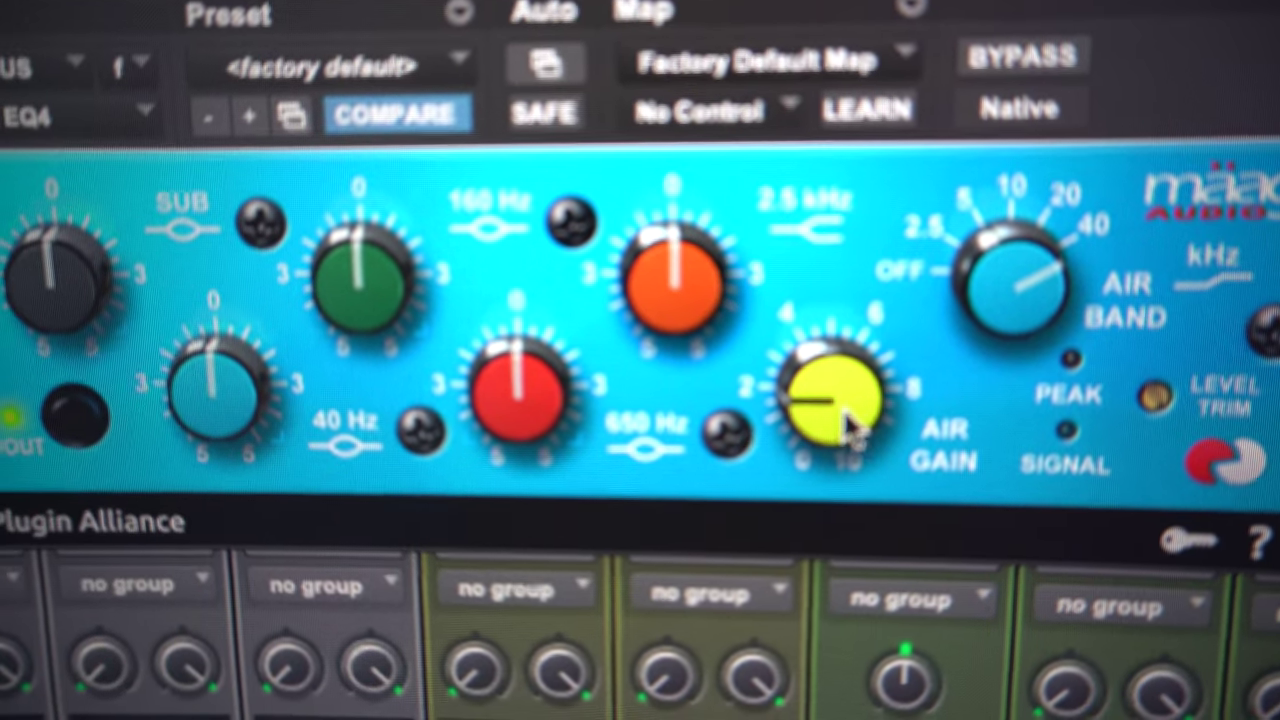
drag(812, 450, 830, 470)
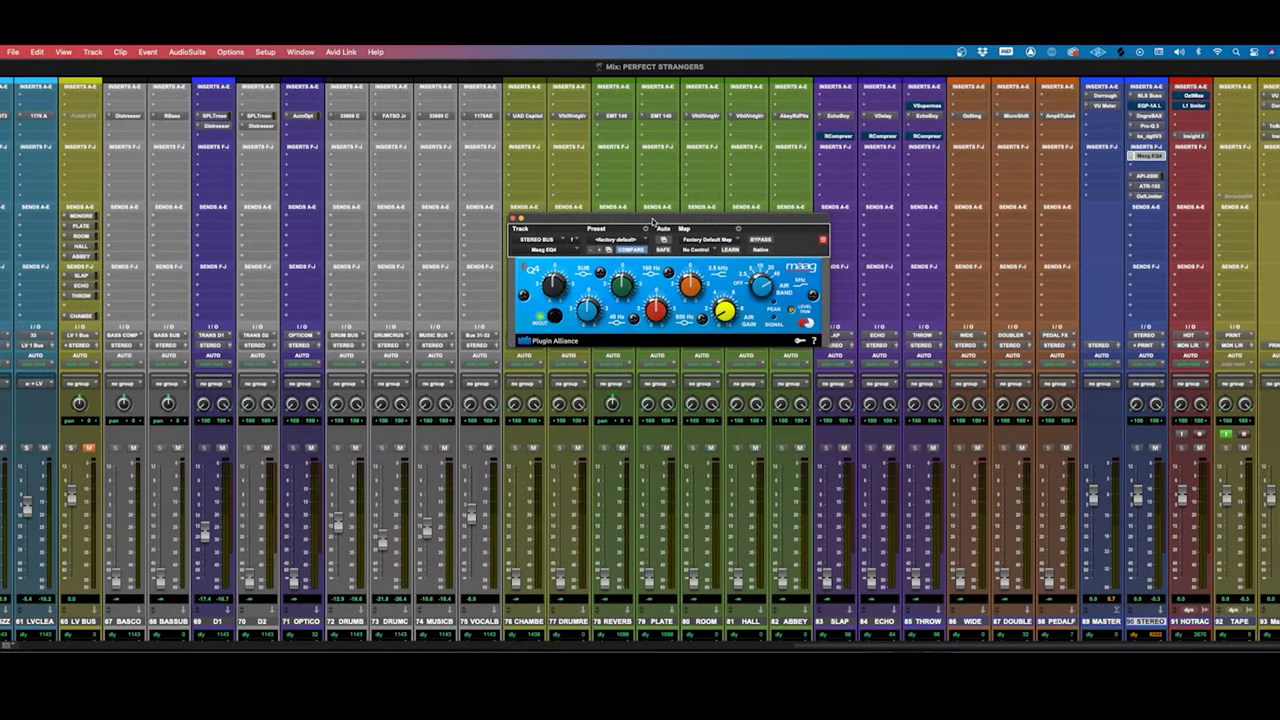
drag(652, 220, 617, 233)
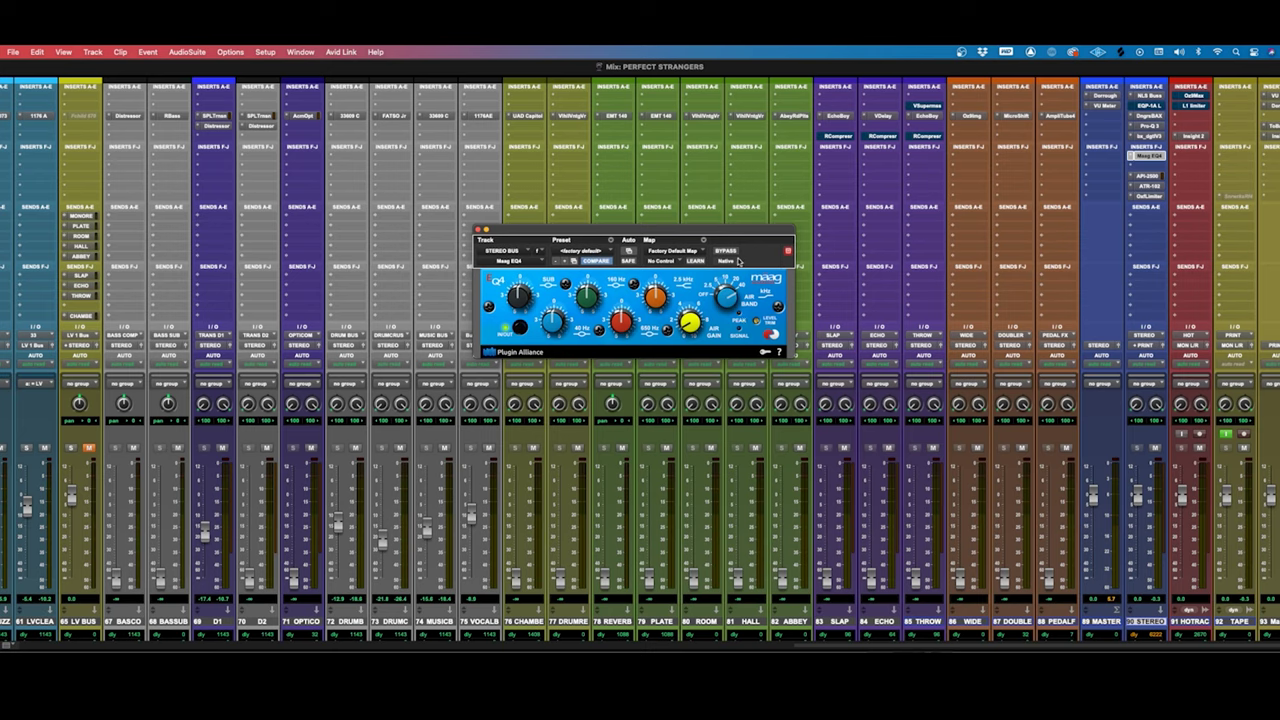
Step: Reopen the bx_digital V3 on the stereo bus to review its mid/side EQ settings, and close it
drag(701, 232, 749, 256)
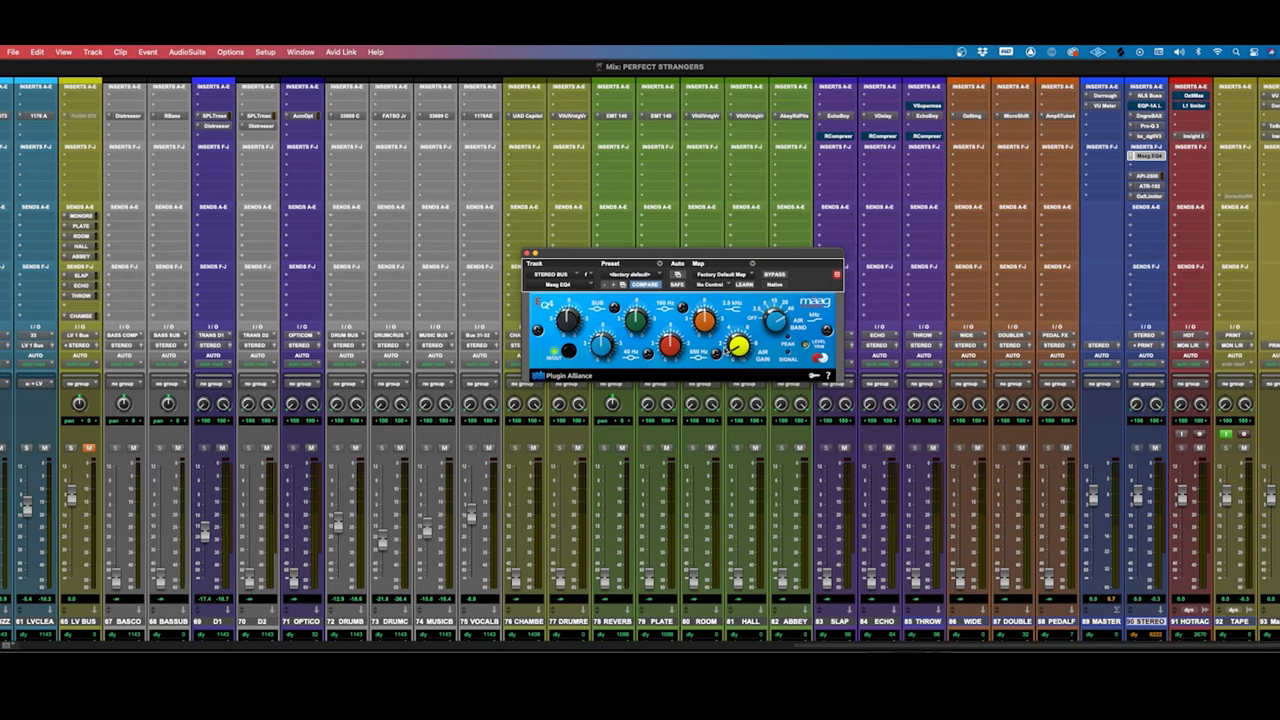
mouse_move(739, 347)
drag(691, 255, 628, 280)
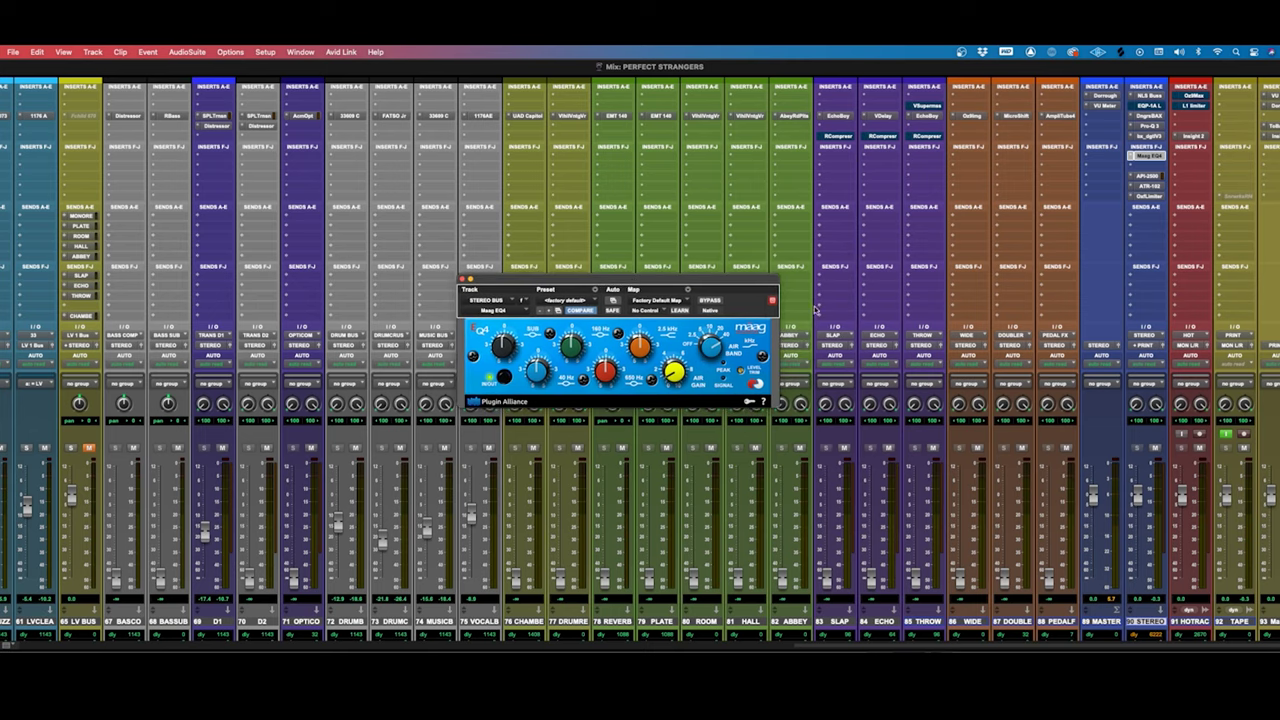
click(1150, 136)
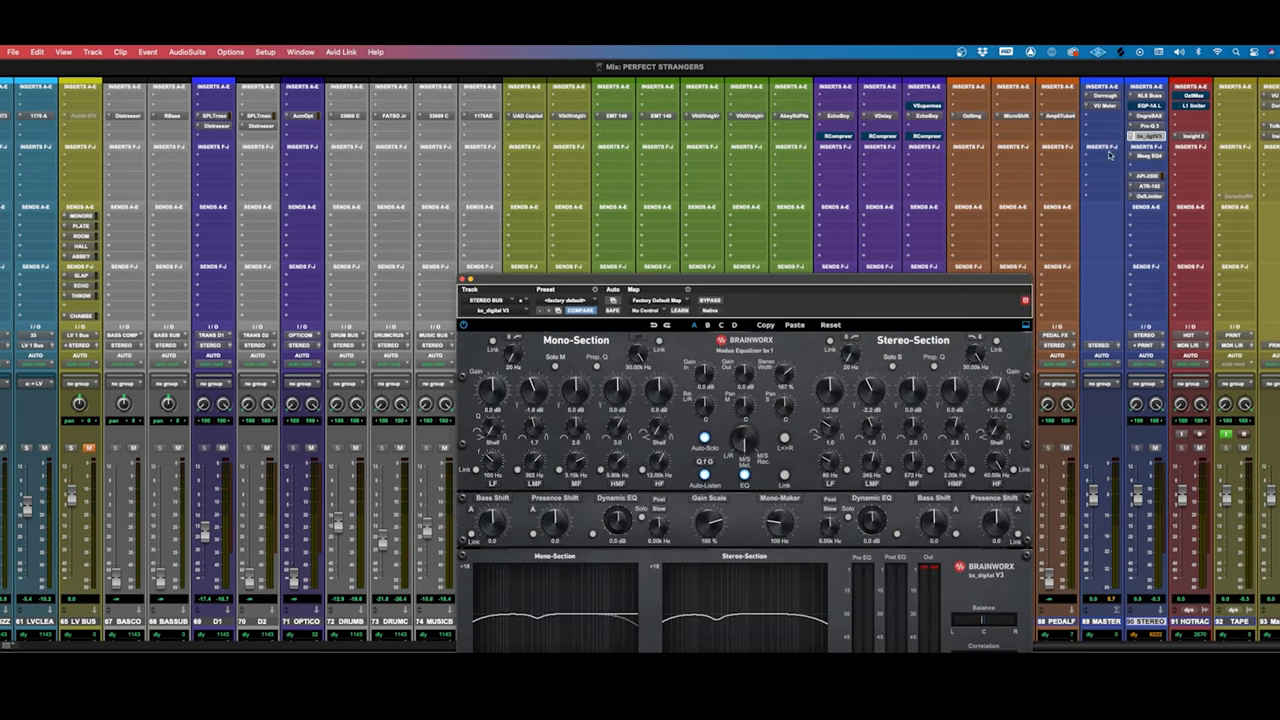
drag(903, 282, 889, 132)
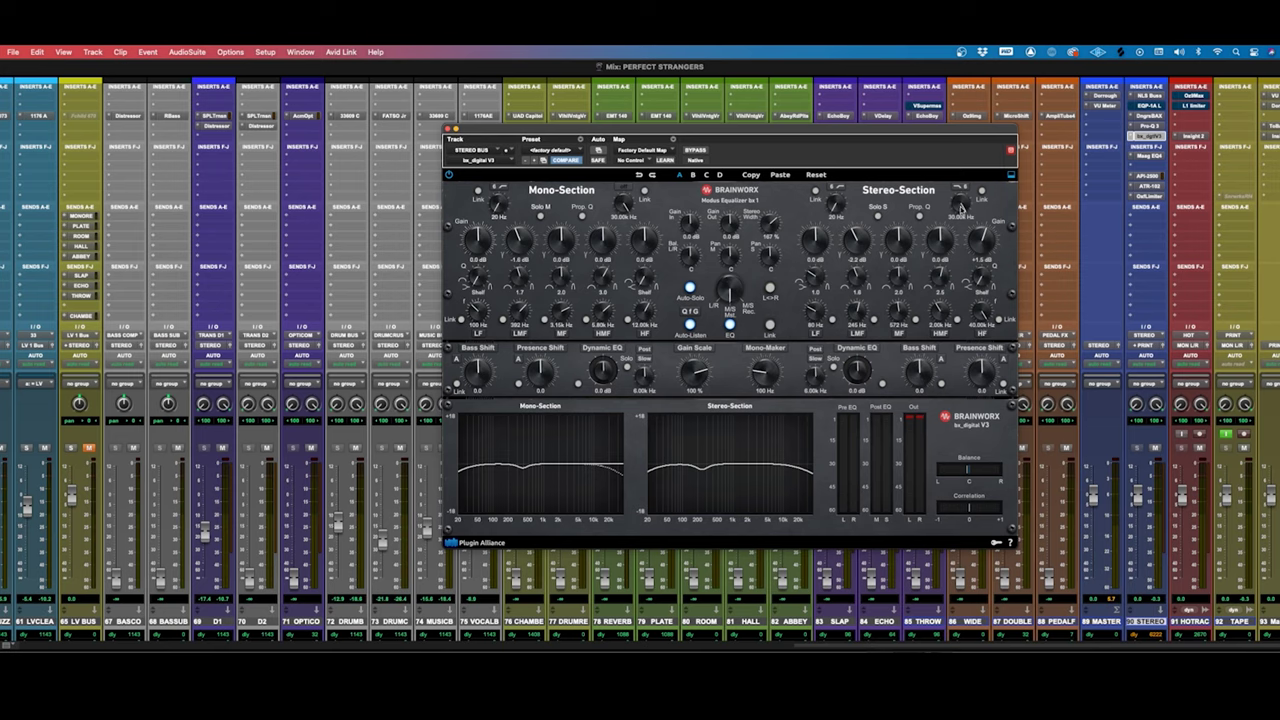
click(450, 130)
Step: Reopen the stereo bus's Maag EQ4 and compare the playing mix with the plug-in bypassed and active
click(1147, 156)
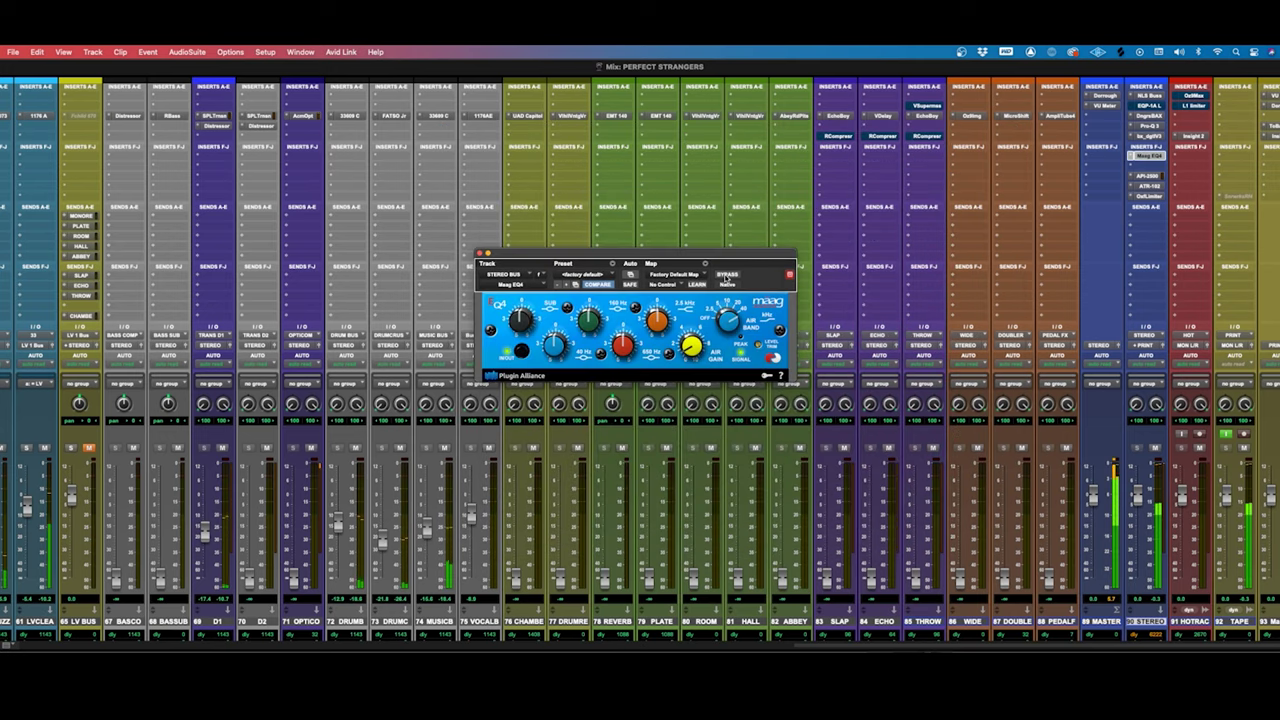
click(728, 276)
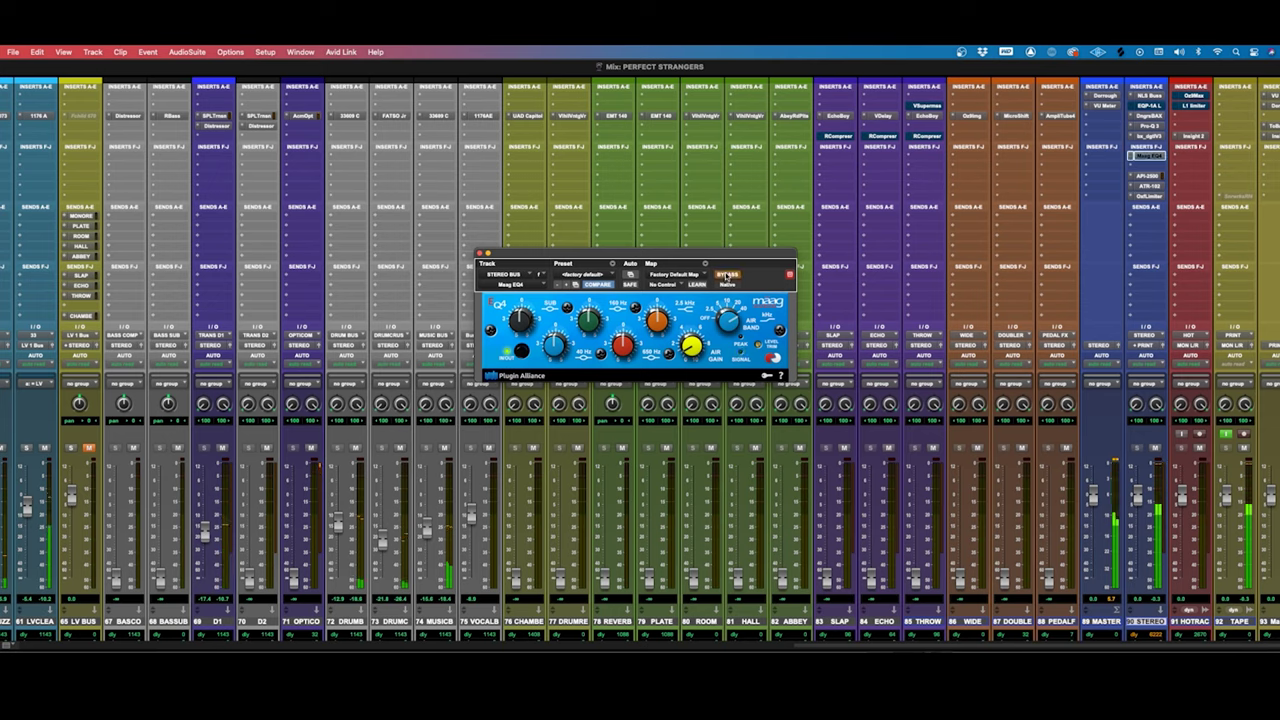
click(728, 275)
click(727, 275)
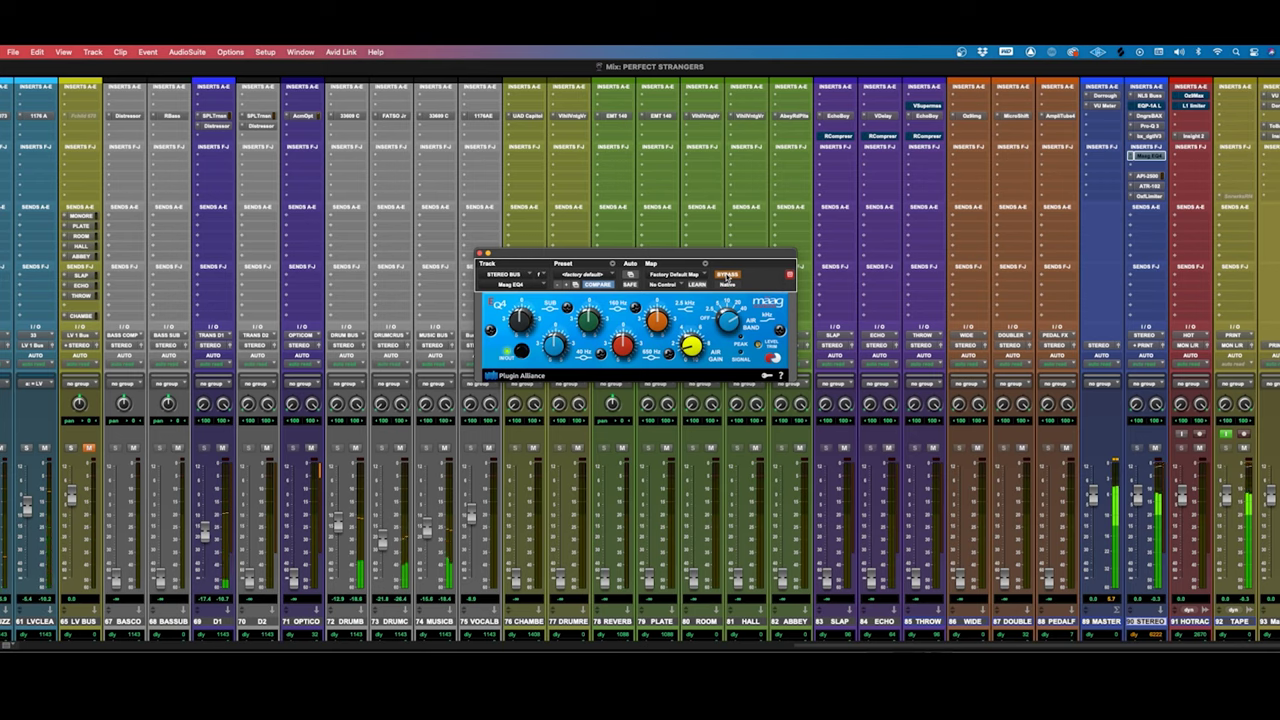
click(727, 275)
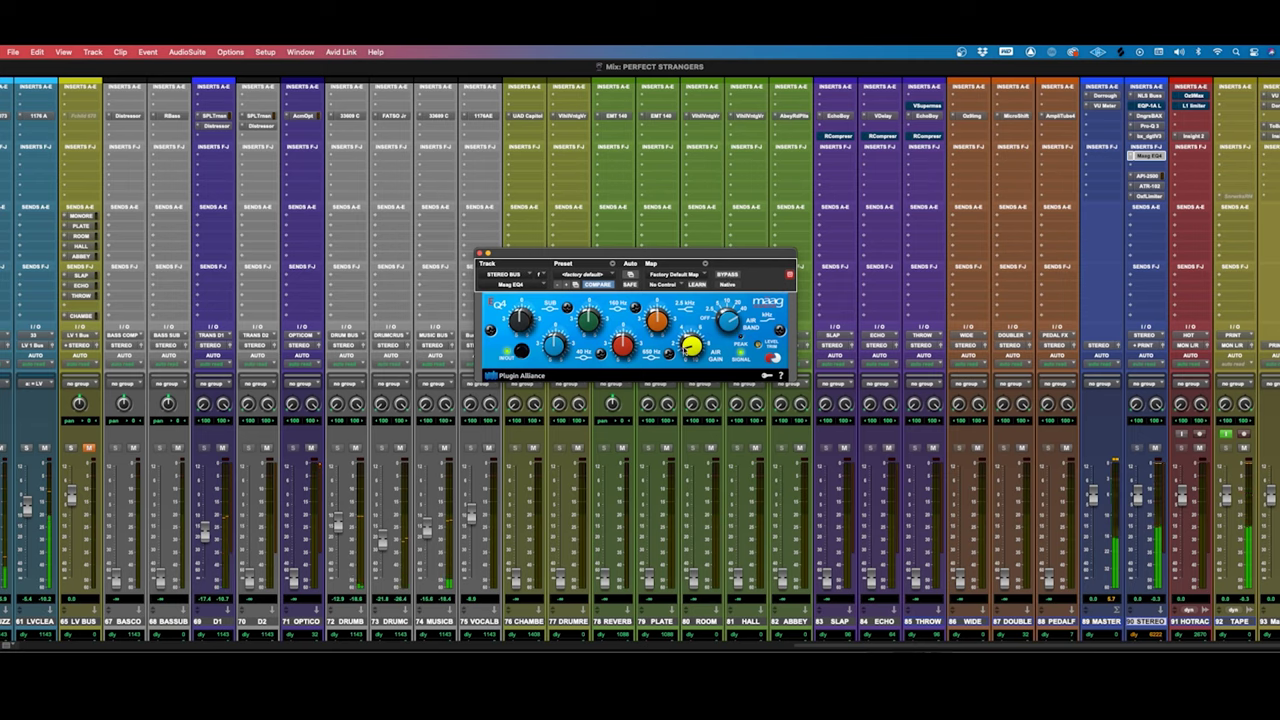
Step: Raise the Maag EQ4's Air Gain to 3.0 and fine-tune it, comparing each setting with the plug-in bypassed
mouse_move(692, 344)
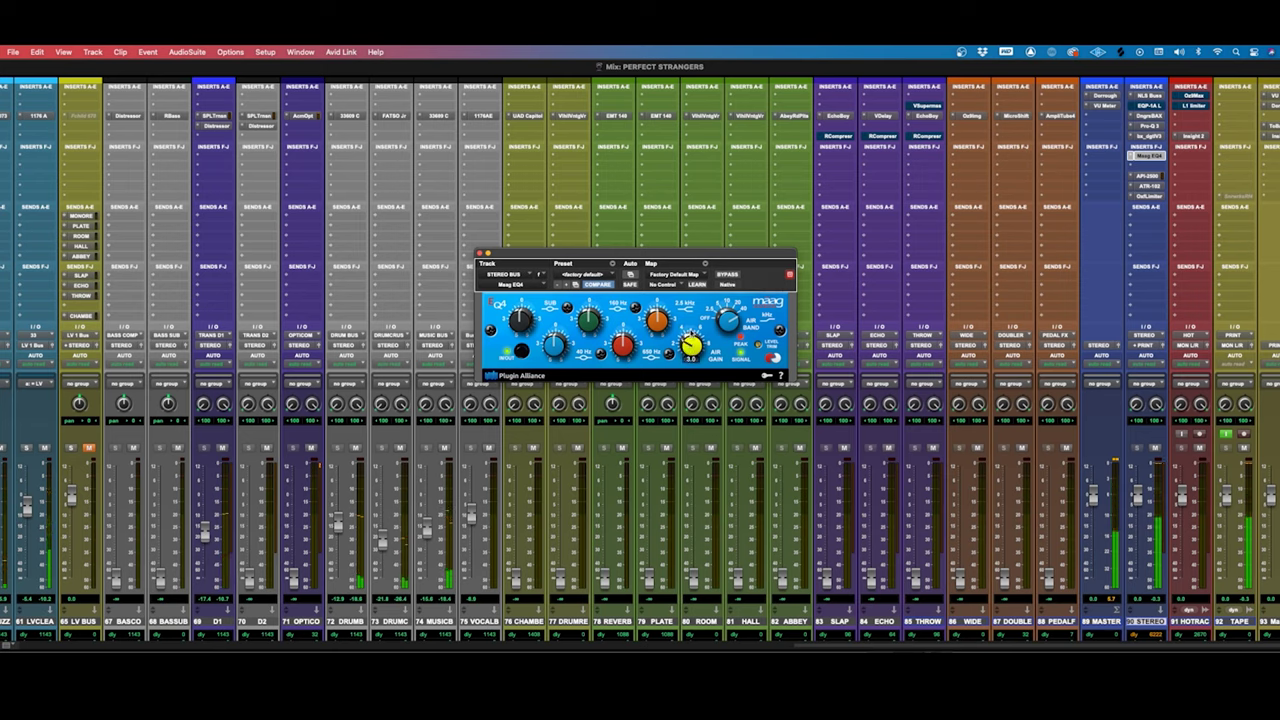
click(727, 275)
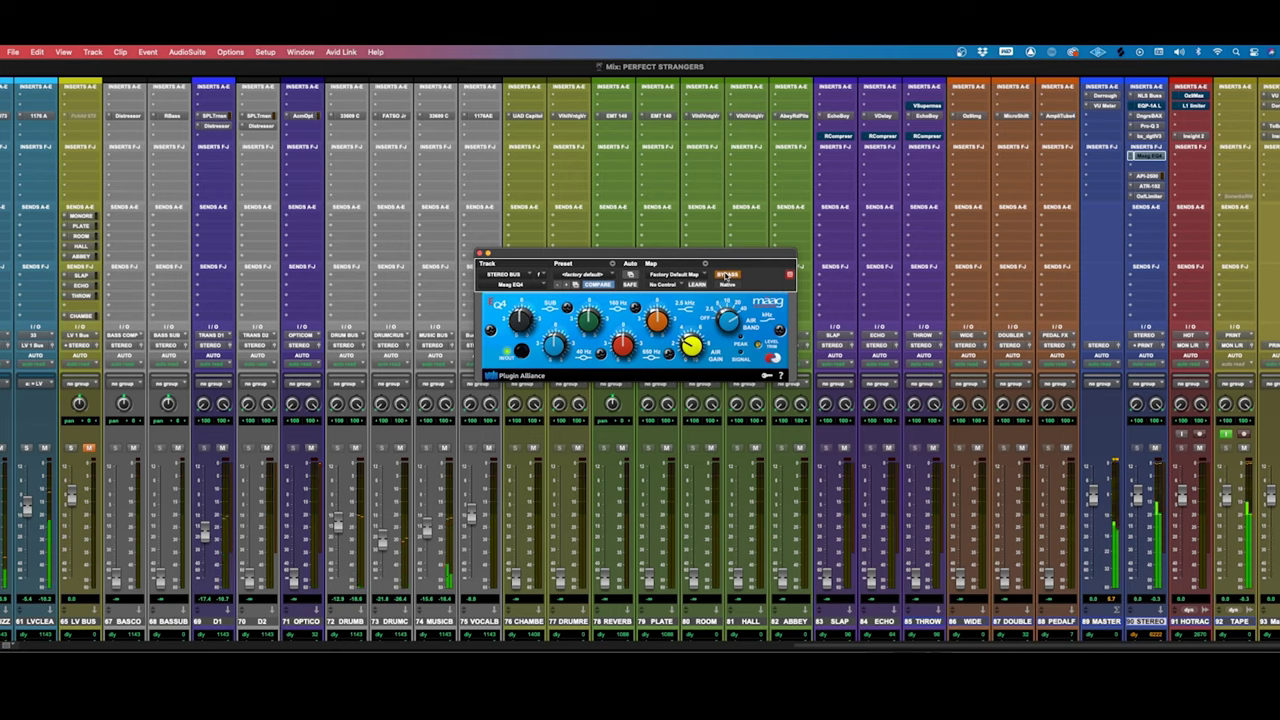
click(727, 275)
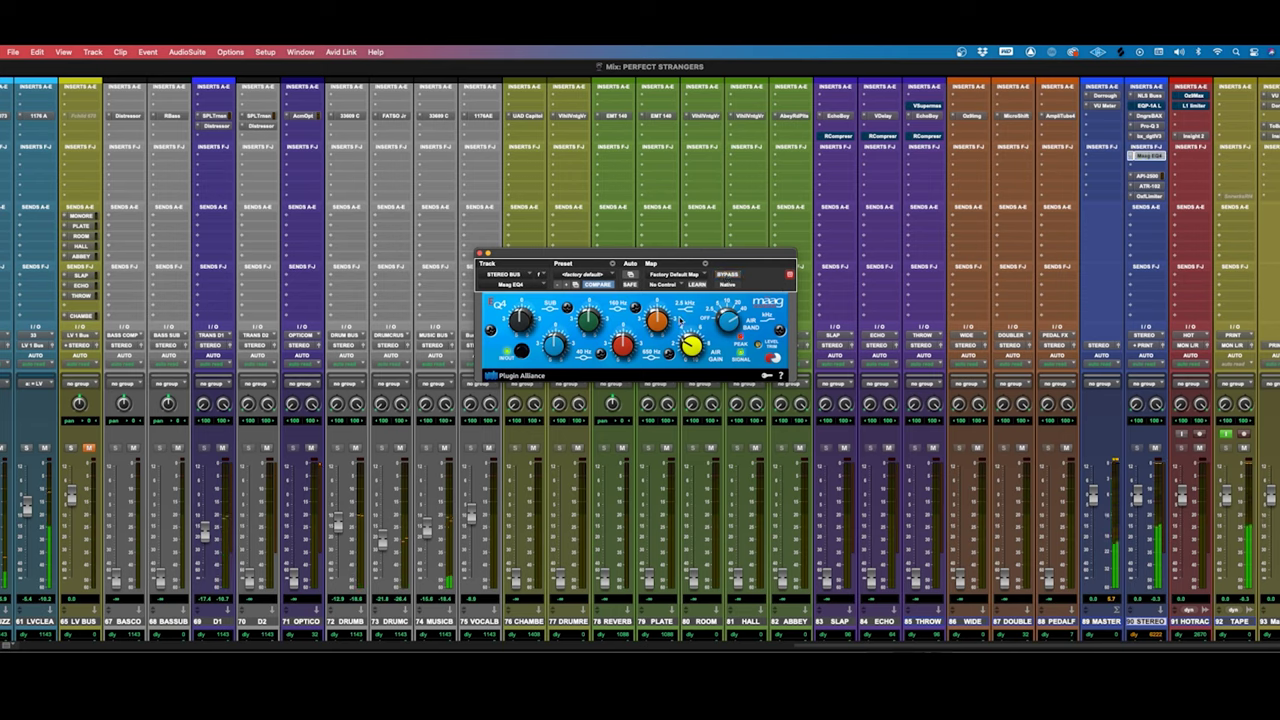
mouse_move(690, 345)
click(728, 275)
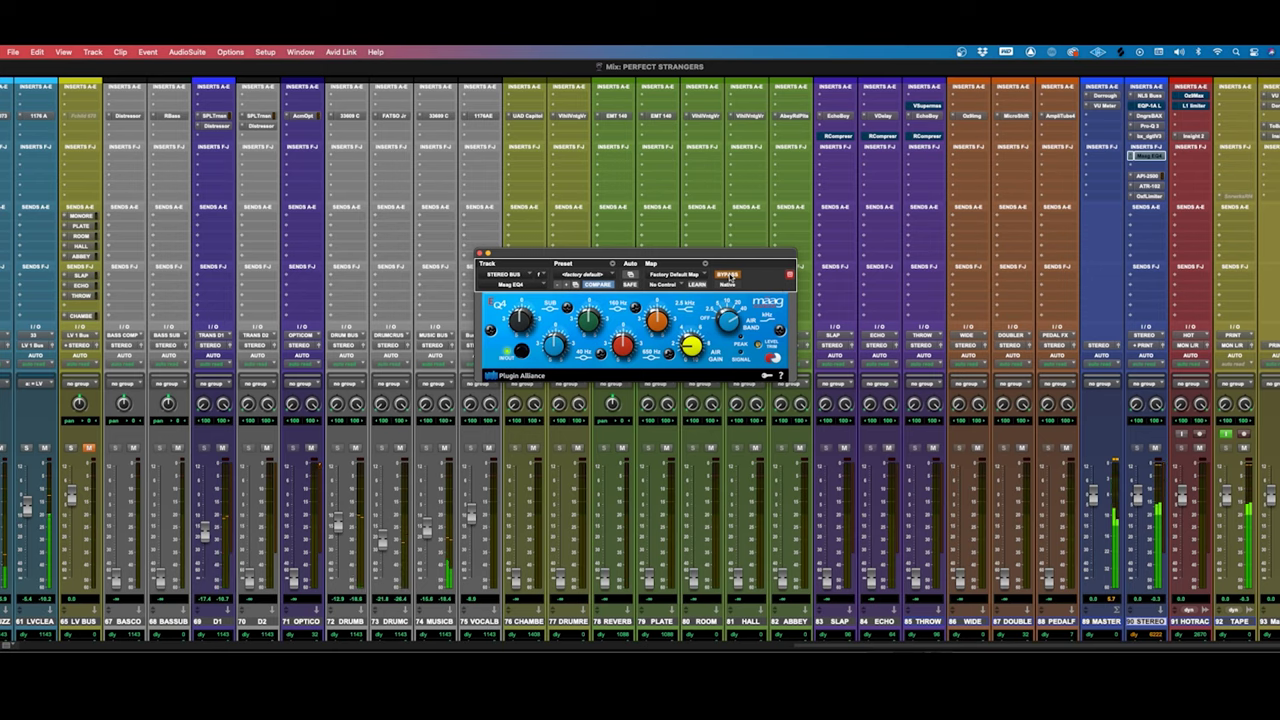
click(729, 276)
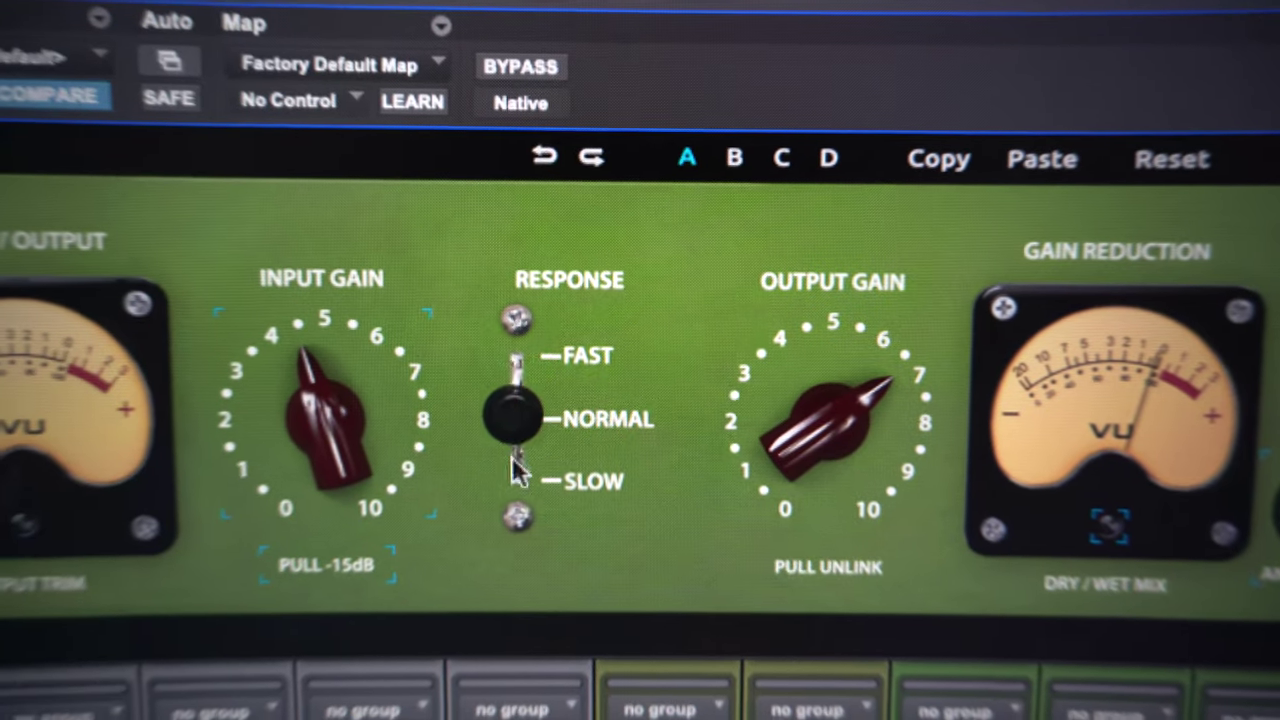
Step: Set the Acme Opticom XLA-3's Response to Fast and adjust its Input Gain
drag(514, 457, 540, 350)
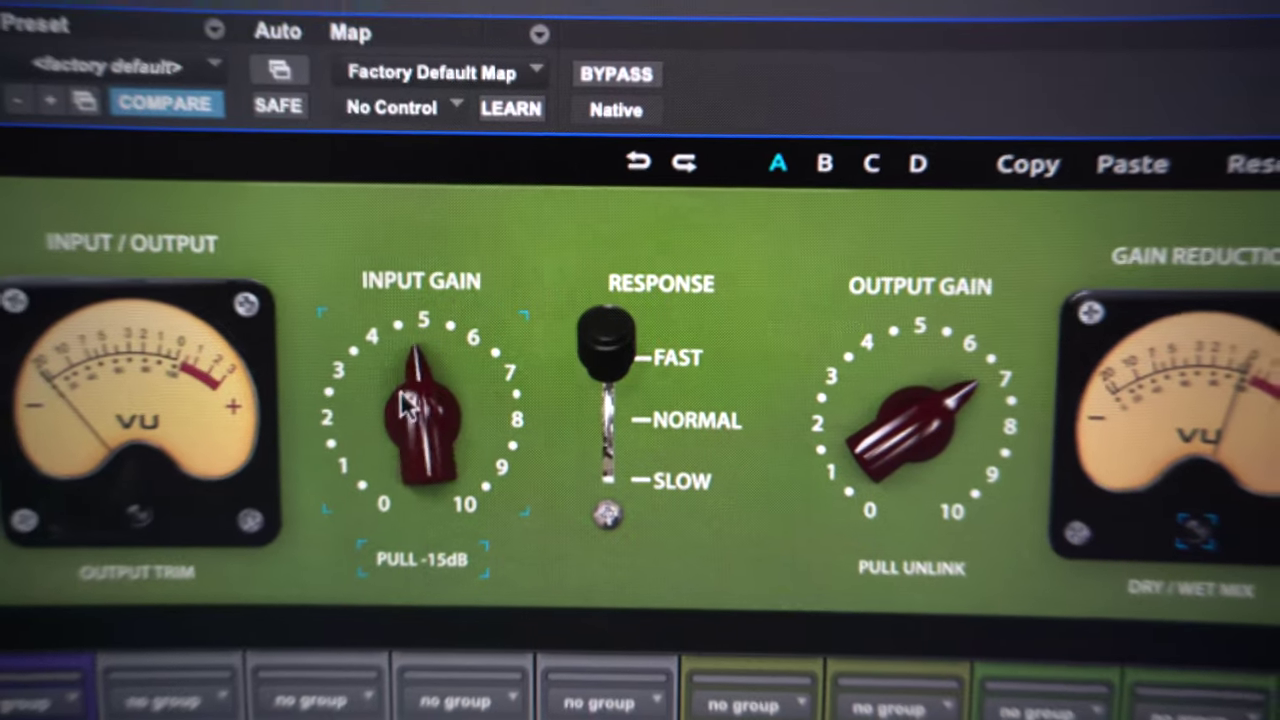
drag(375, 415, 362, 392)
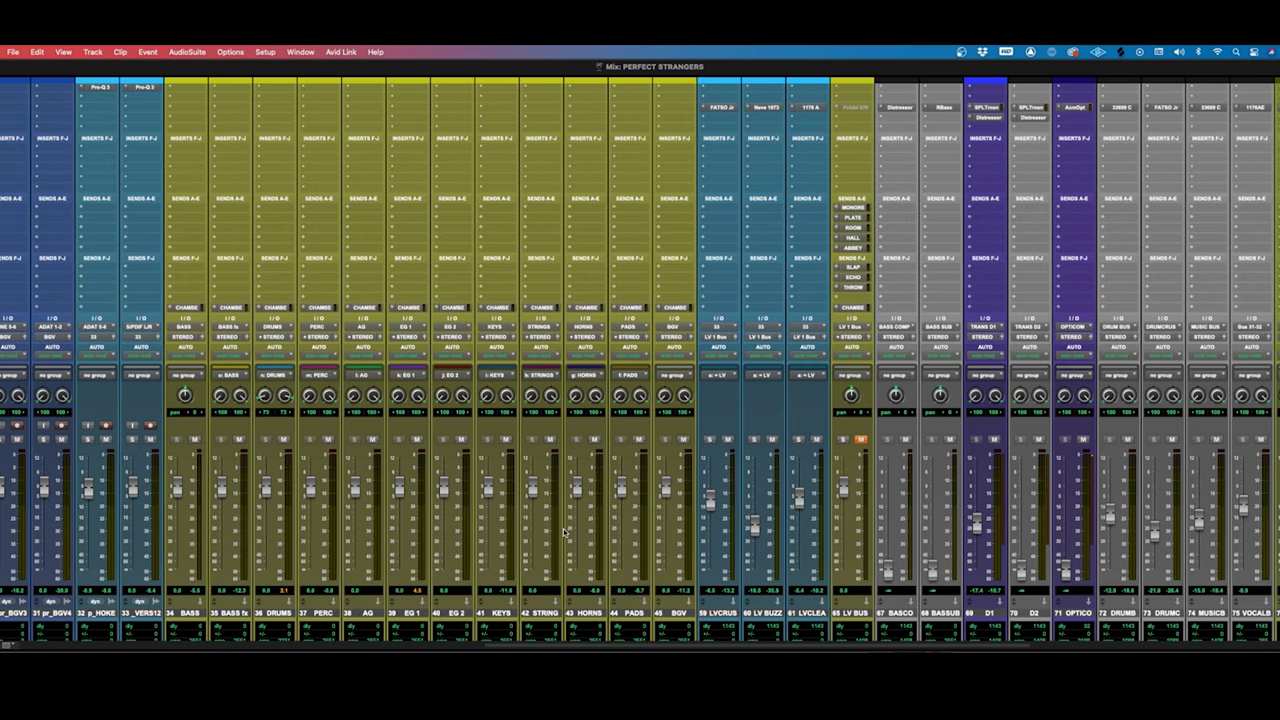
Step: Open the Acme Opticom XLA-3 on the OPTICOM track and raise the track's fader to about -14.2 dB during playback
scroll(563, 532, left, 15)
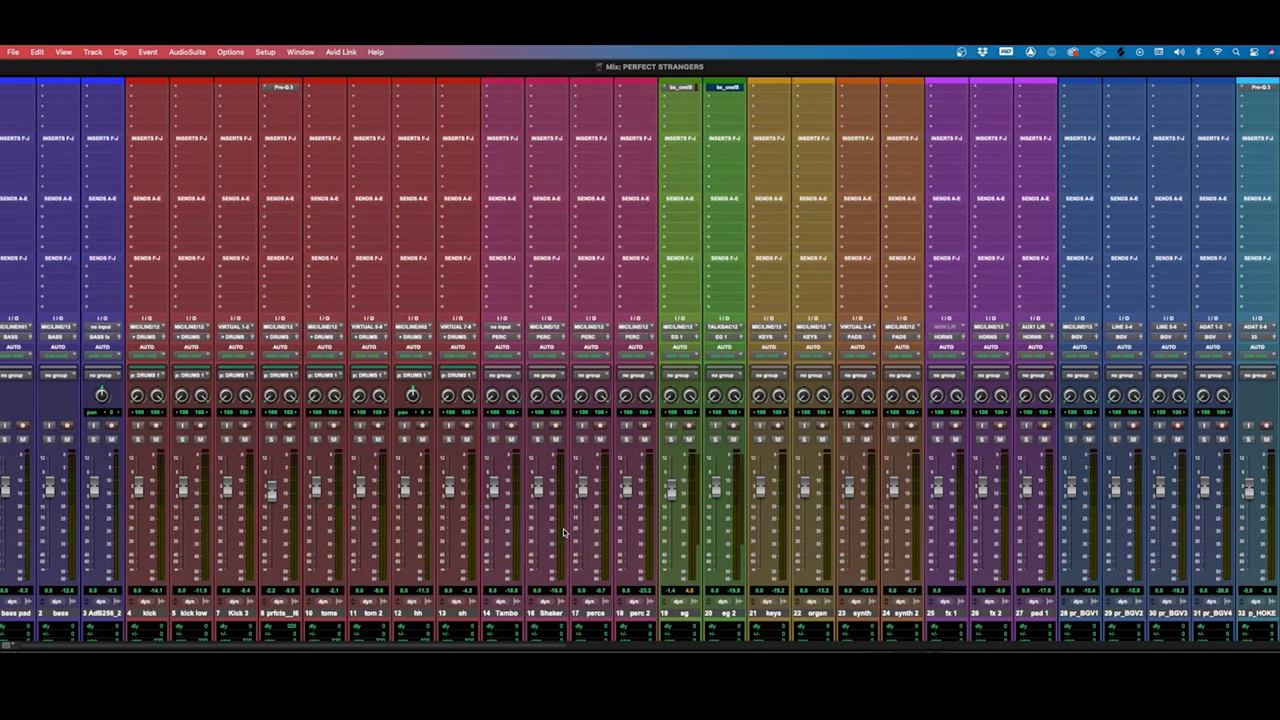
scroll(563, 528, right, 20)
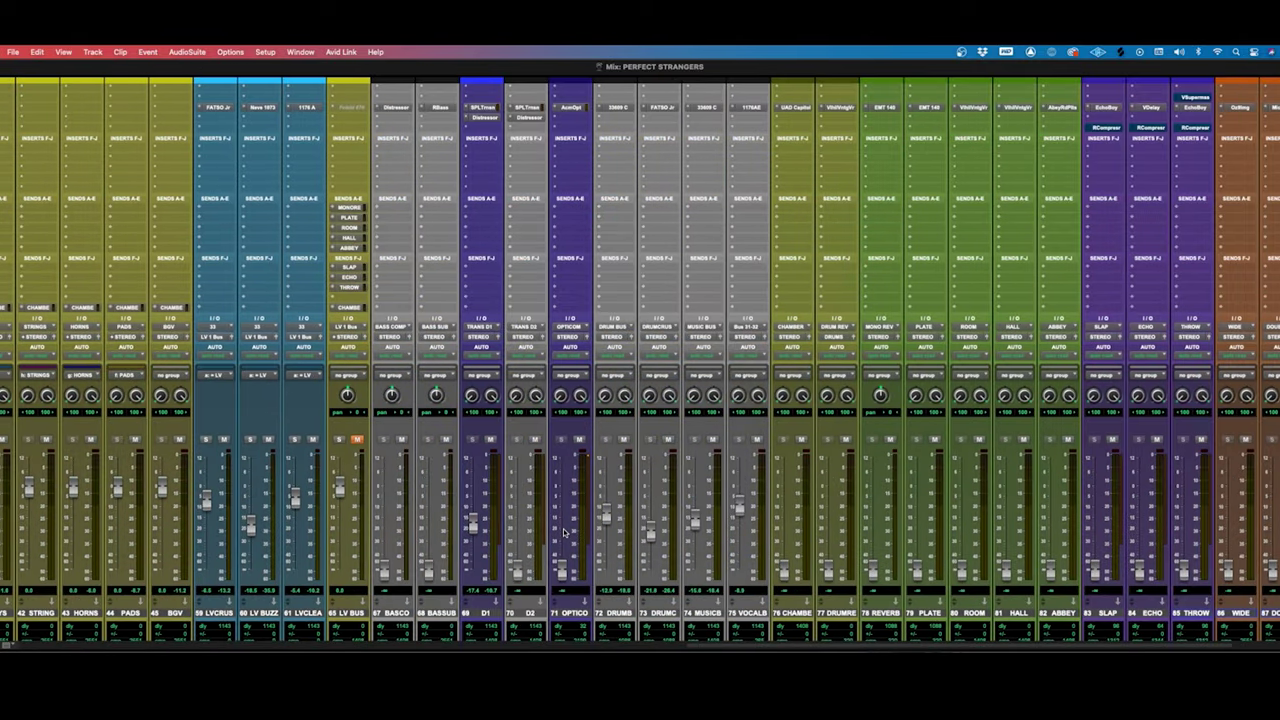
scroll(563, 532, left, 8)
scroll(563, 532, right, 8)
click(941, 107)
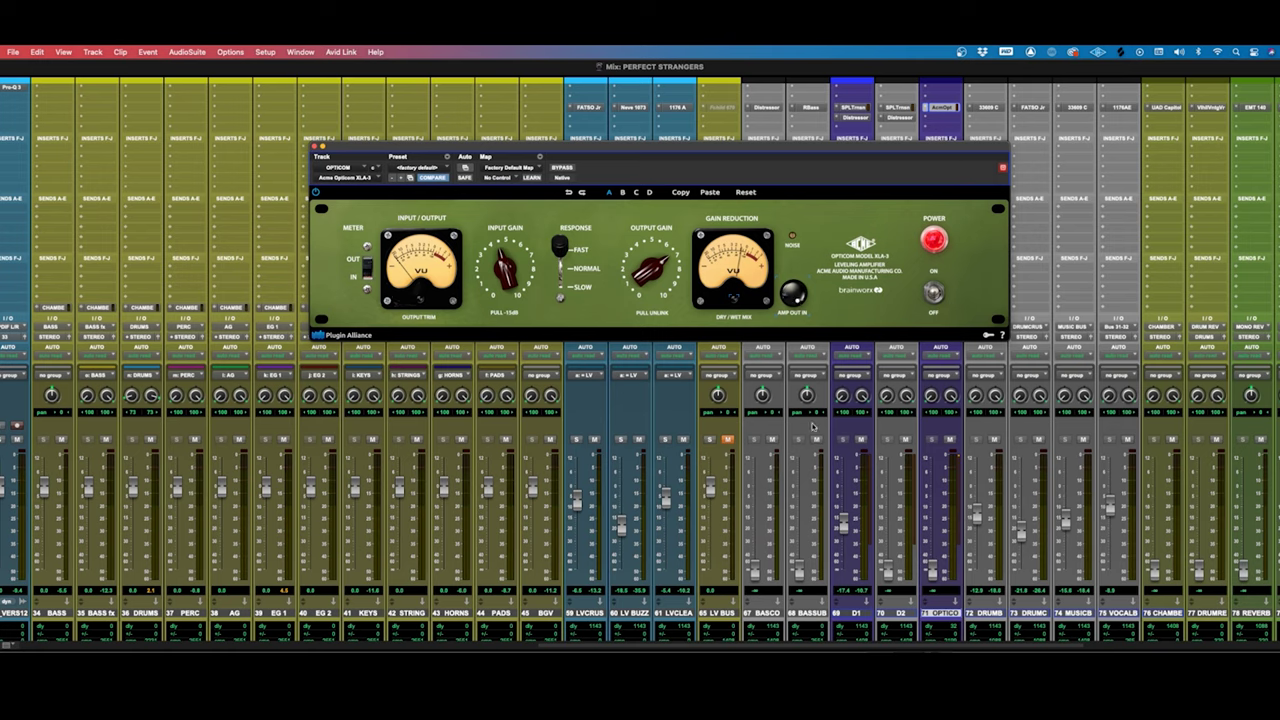
drag(932, 568, 932, 519)
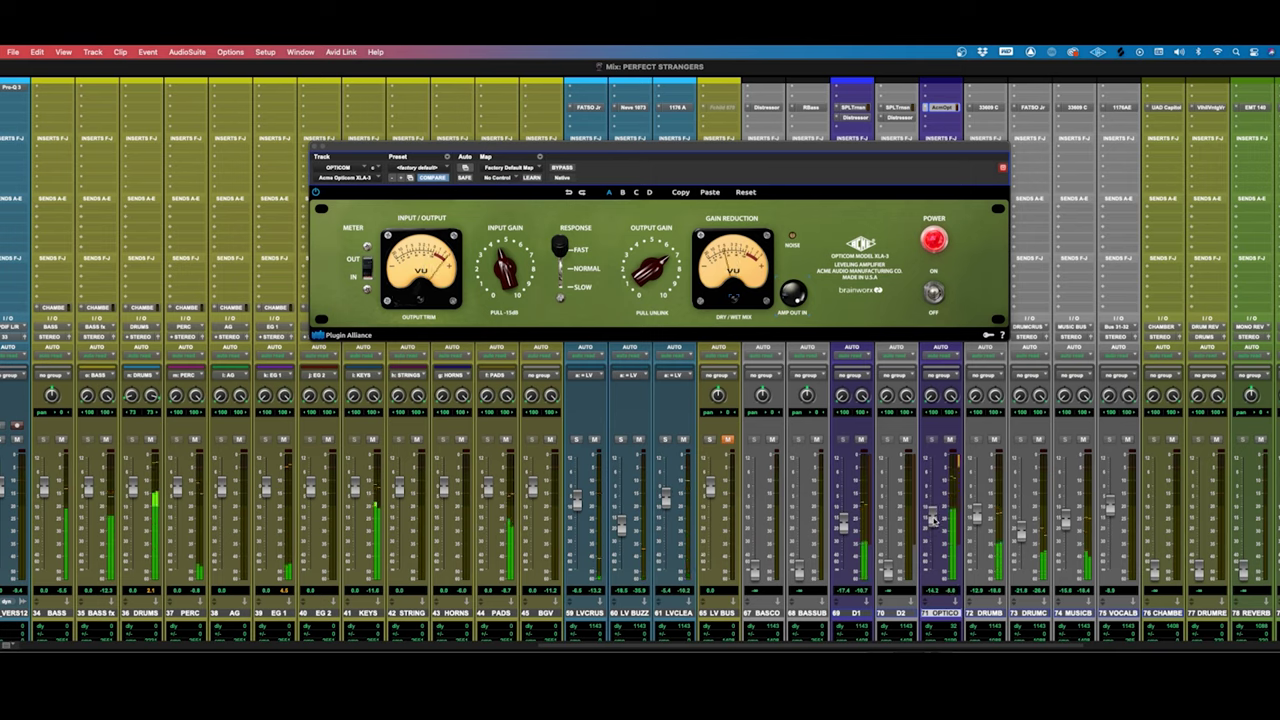
Step: Compare the playing mix with the OPTICOM track muted and unmuted, leaving it unmuted
click(950, 441)
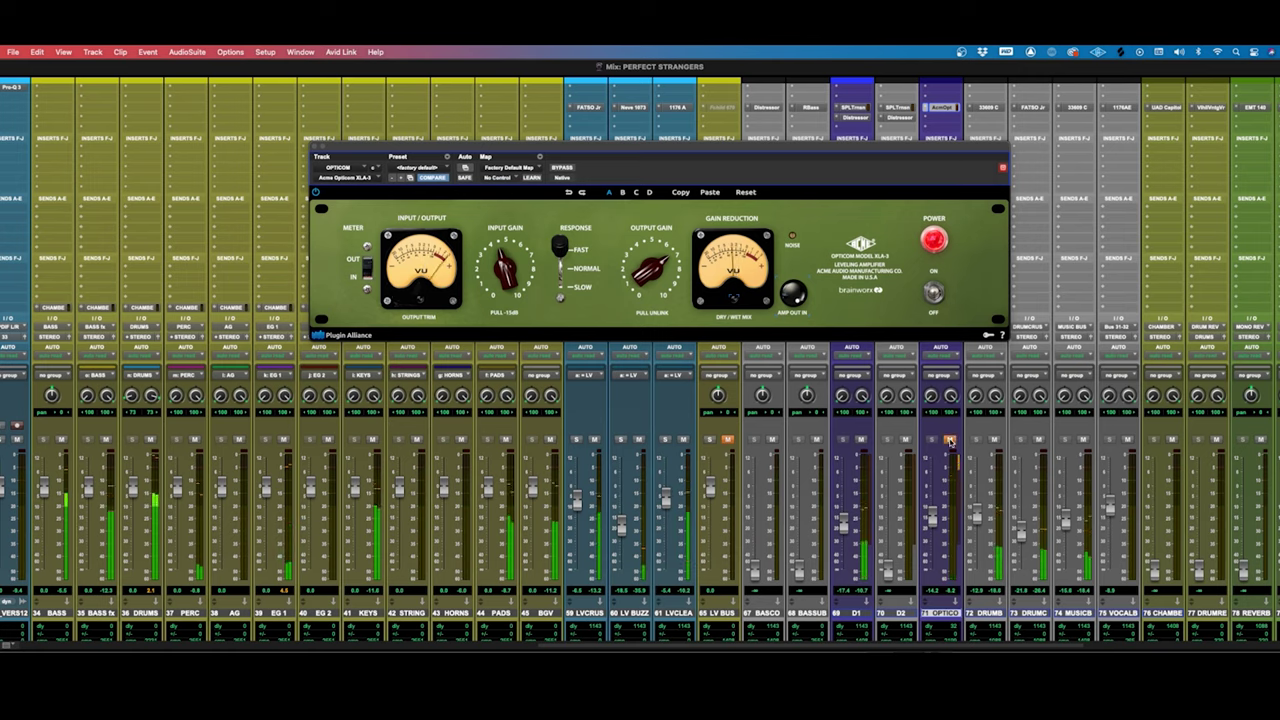
click(950, 441)
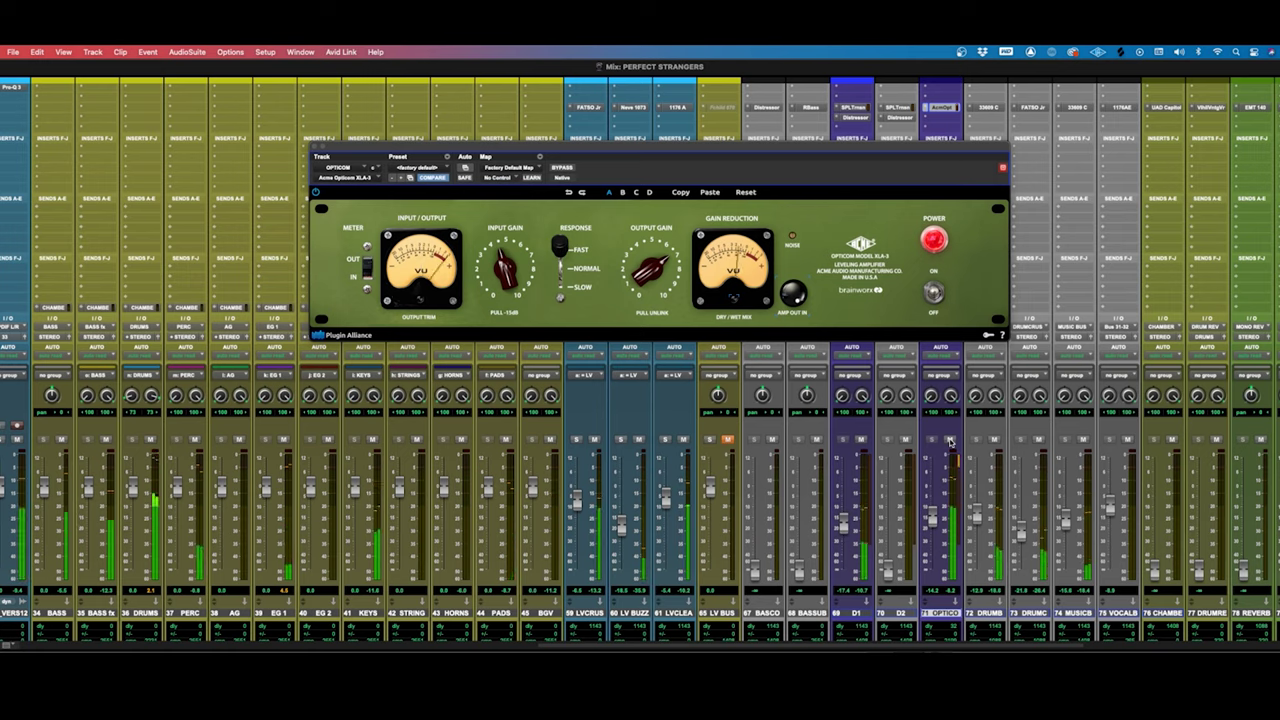
click(950, 440)
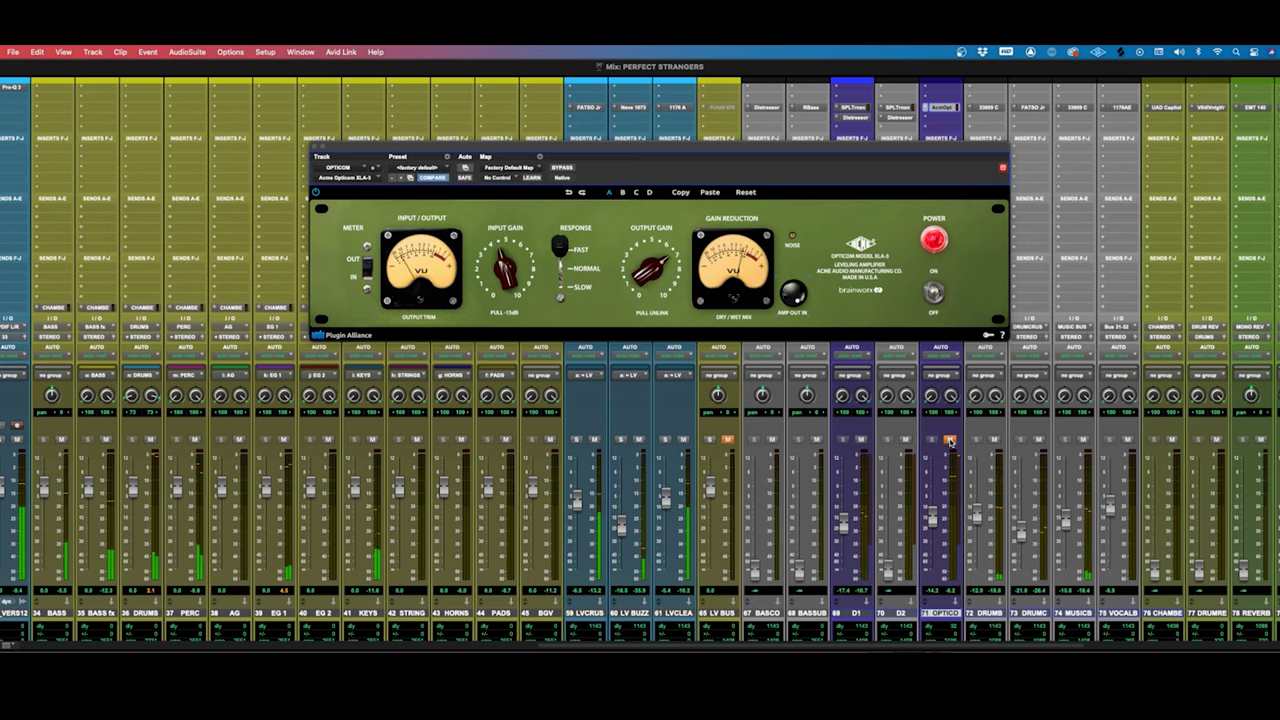
click(950, 440)
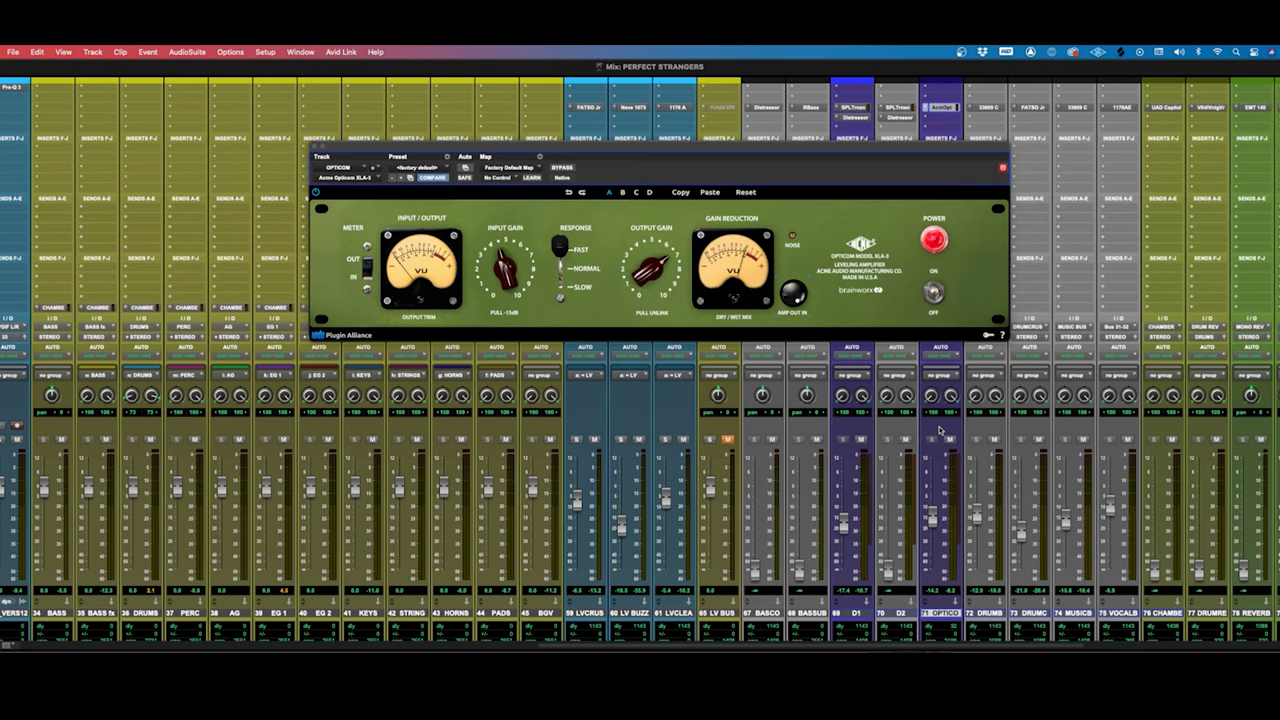
Step: Lower the OPTICOM track's fader to about -17.2 dB and move the plug-in window clear of its insert
mouse_move(933, 514)
mouse_down()
mouse_move(933, 550)
mouse_move(932, 538)
mouse_up()
drag(932, 540, 933, 525)
drag(634, 148, 578, 151)
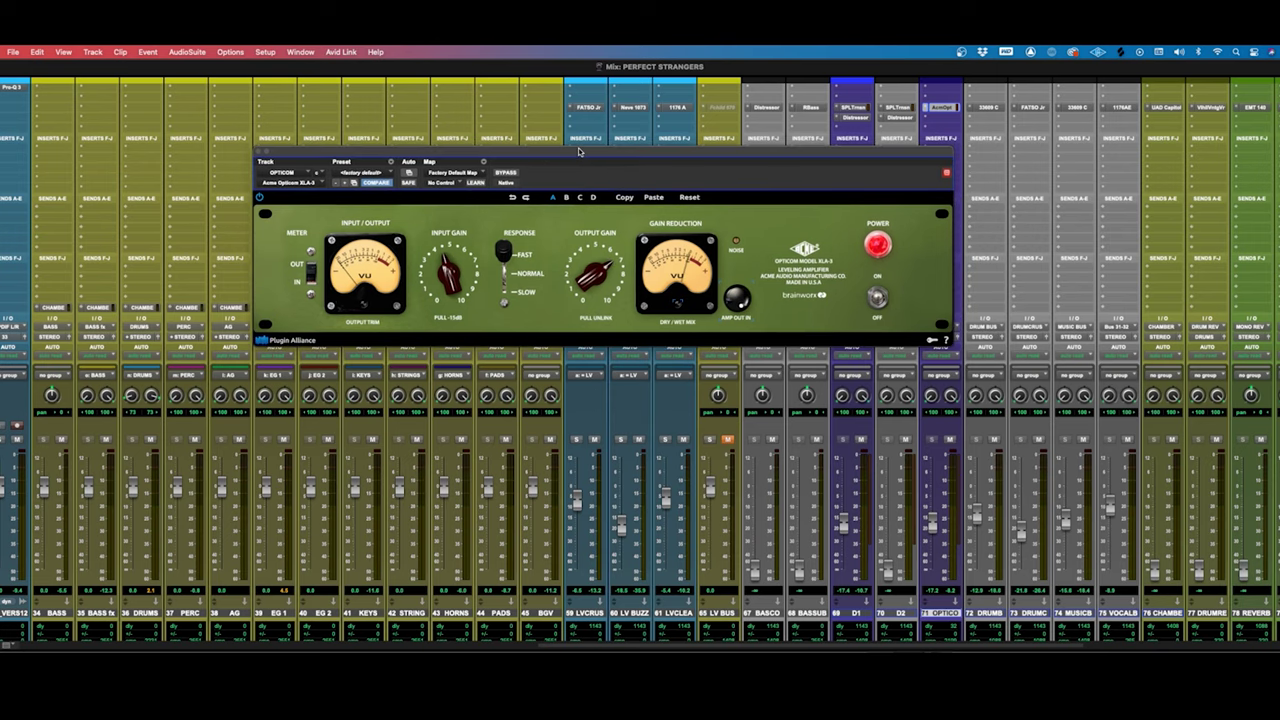